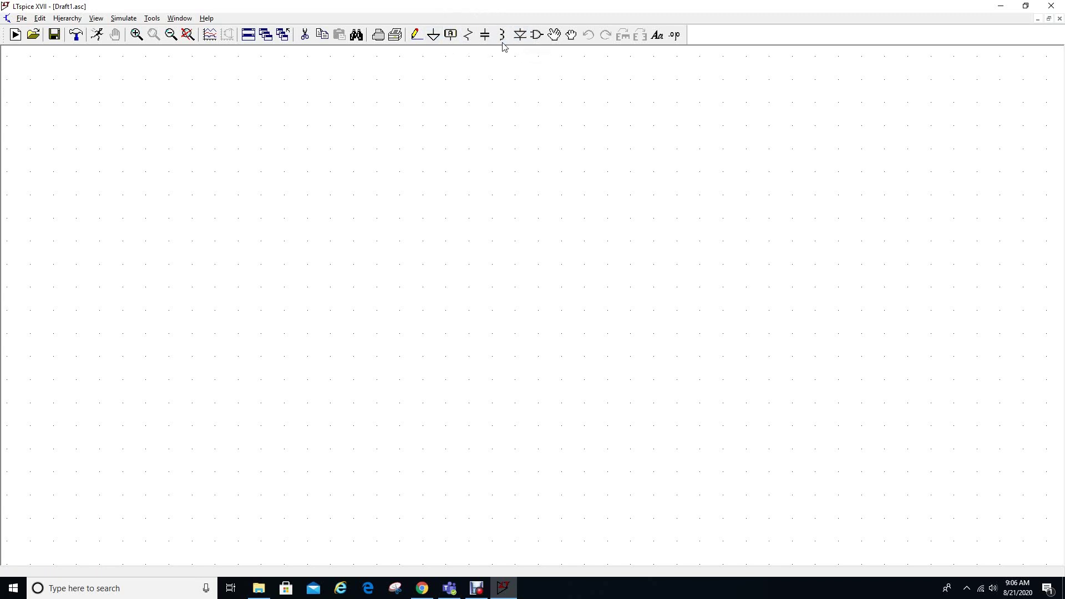
# Step: Place one voltage source component in the blank schematic
pyautogui.click(537, 40)
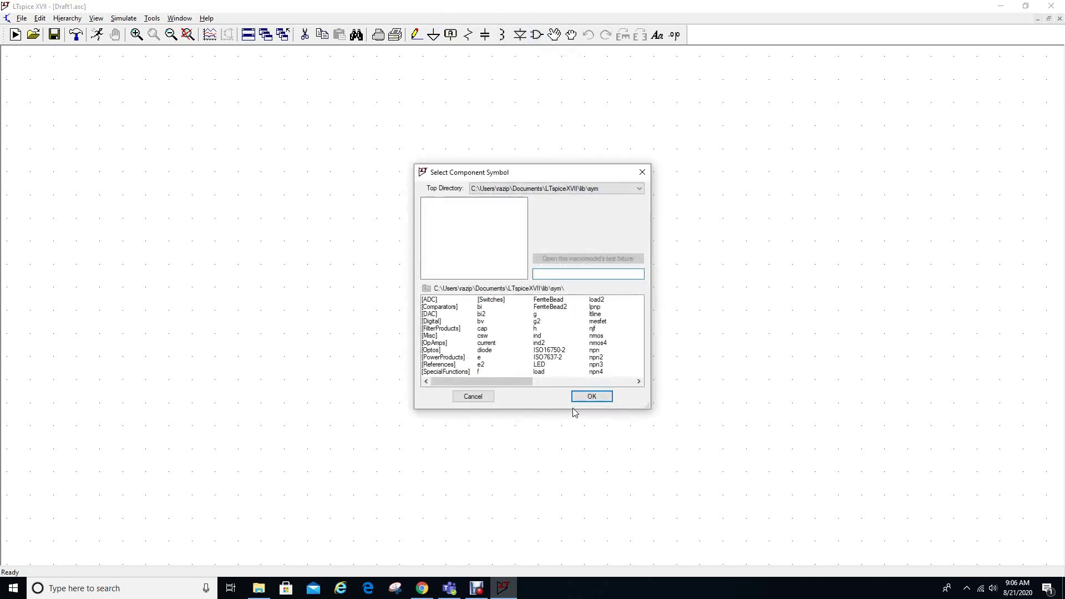
pyautogui.click(472, 399)
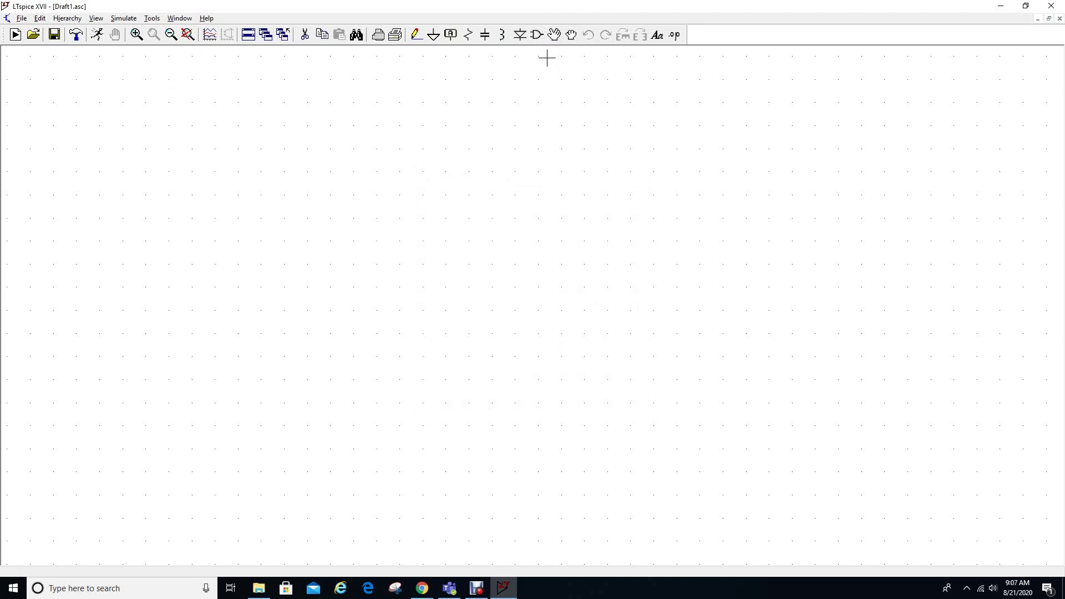
pyautogui.click(537, 37)
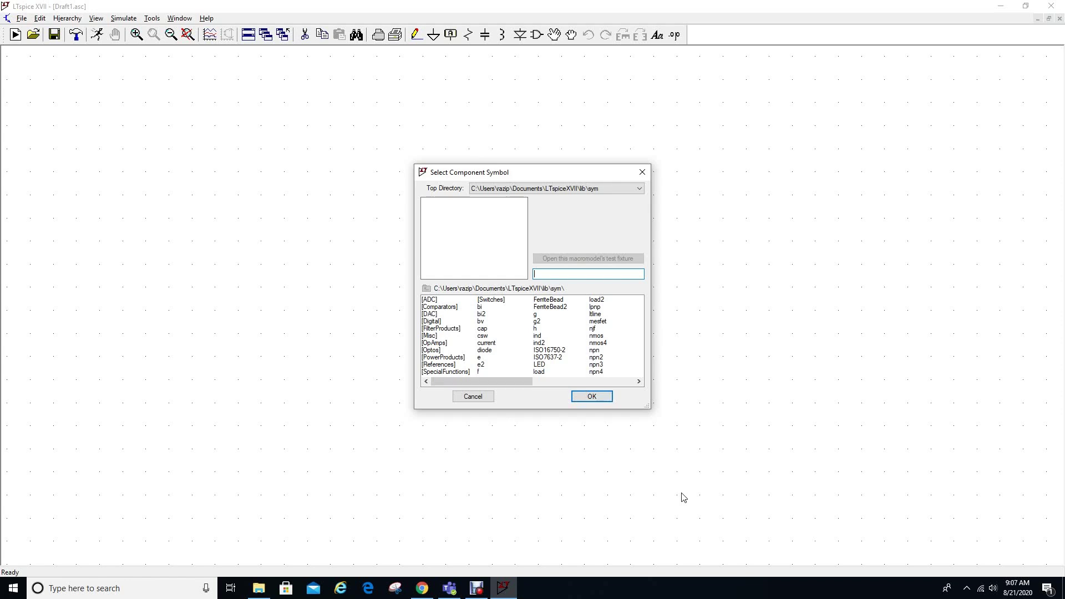
pyautogui.write('vol')
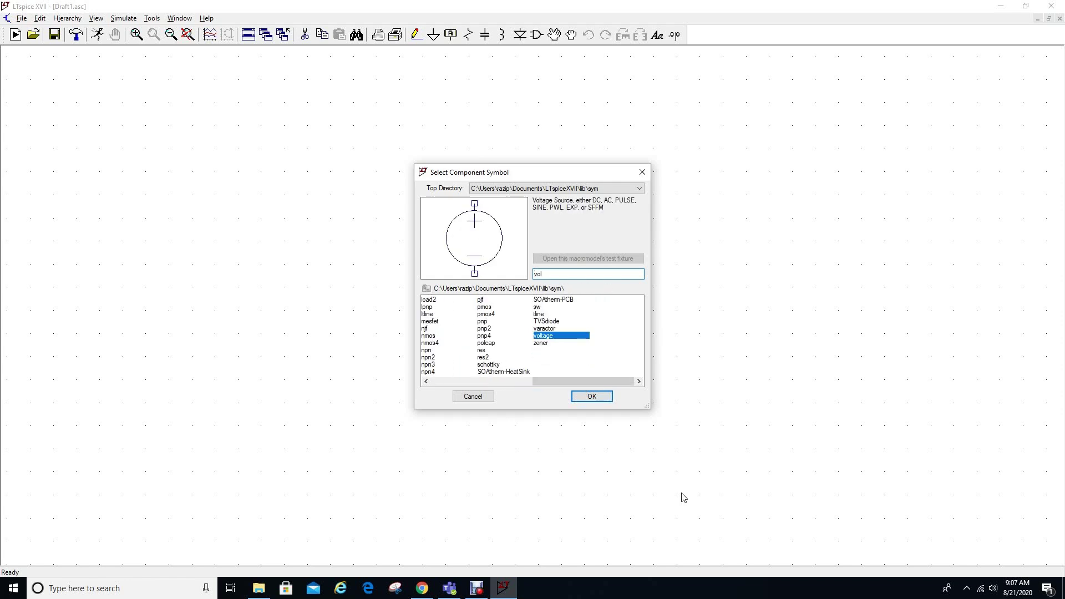
pyautogui.click(592, 396)
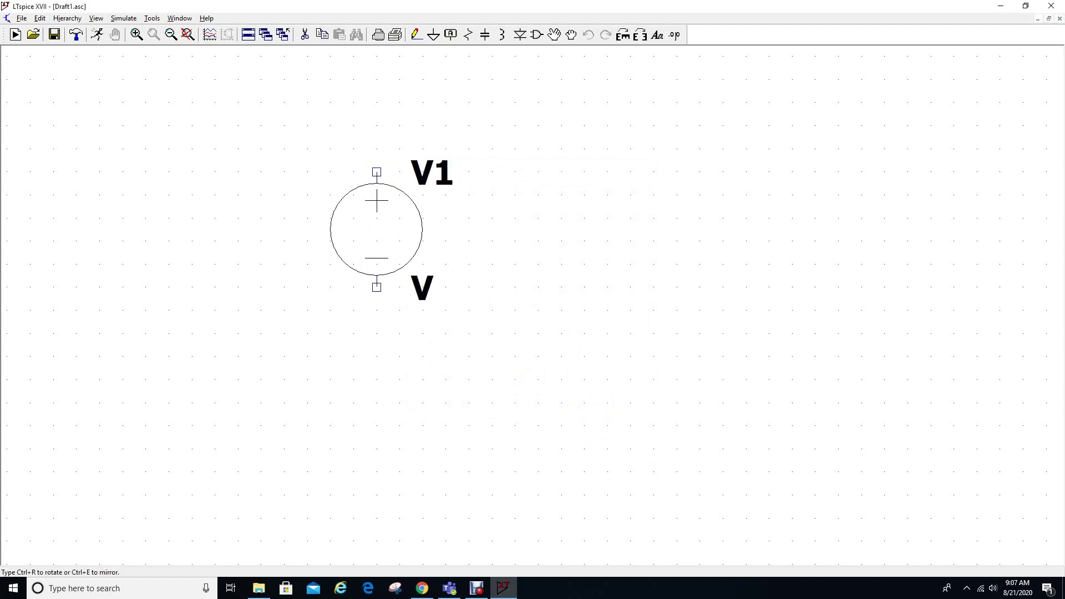
pyautogui.click(376, 172)
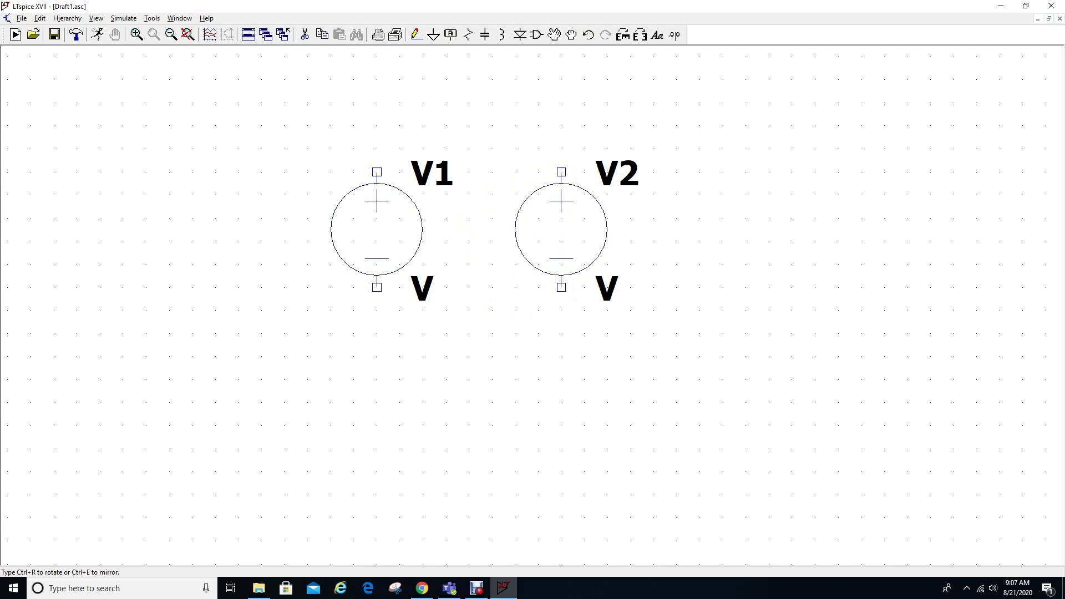
pyautogui.press('Escape')
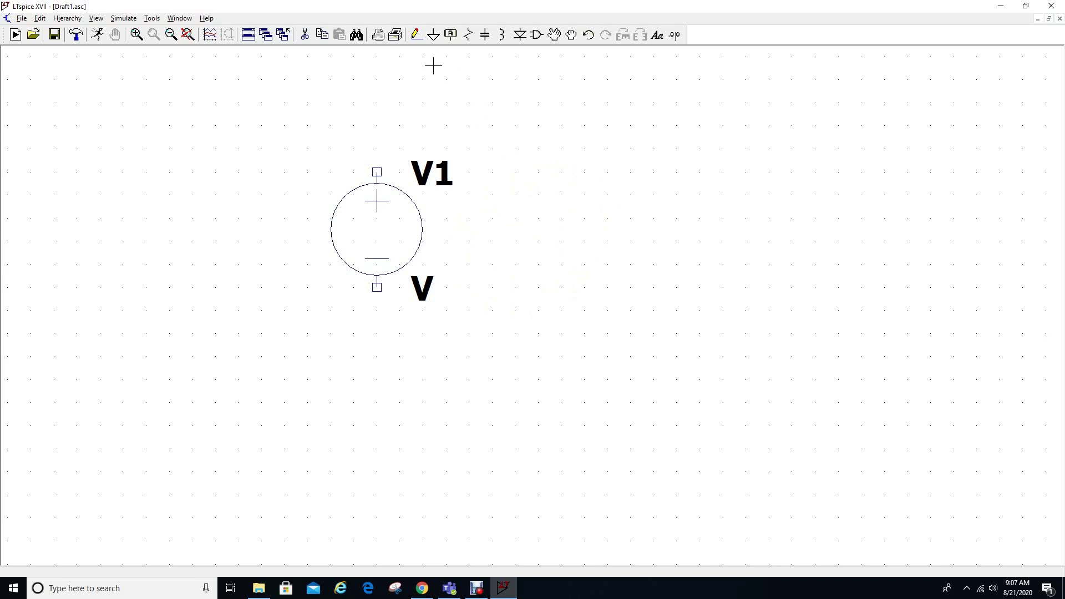
# Step: Place a ground symbol below the voltage source and wire it to the source's negative terminal
pyautogui.click(433, 35)
pyautogui.click(376, 334)
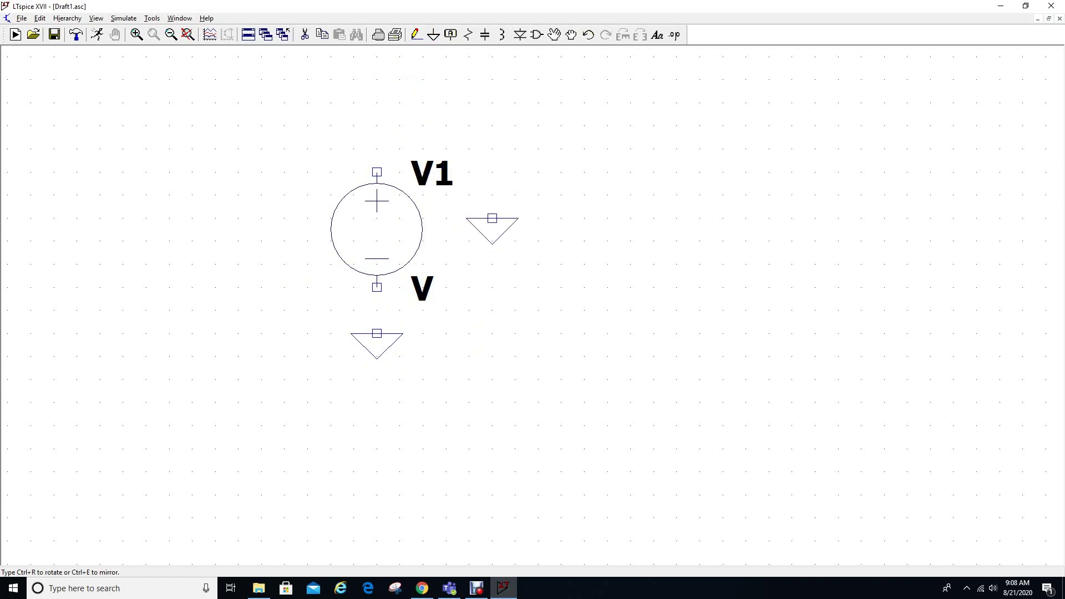
pyautogui.click(415, 35)
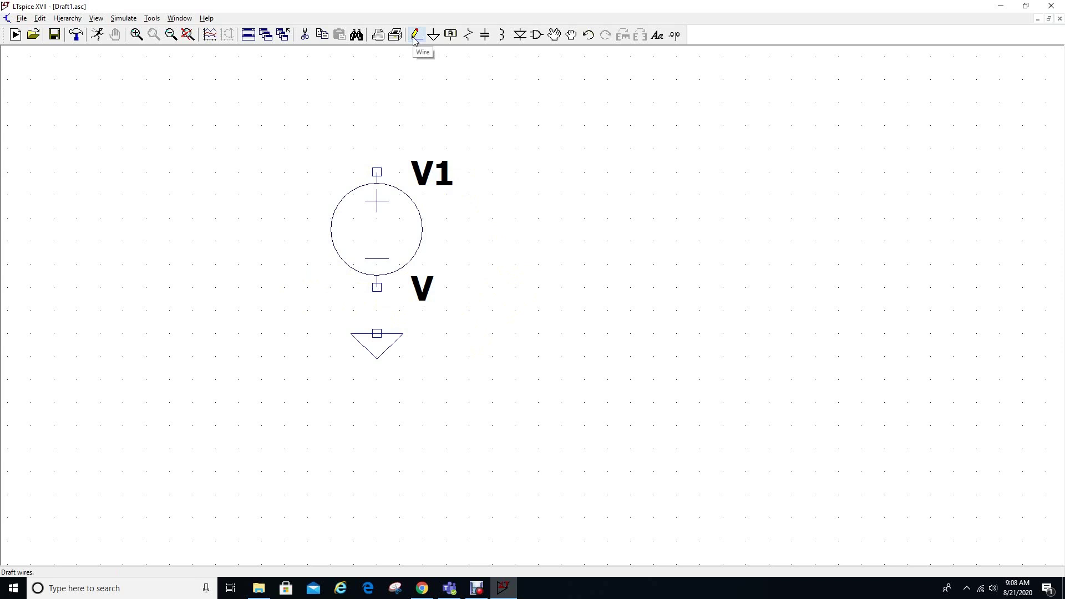
pyautogui.click(376, 287)
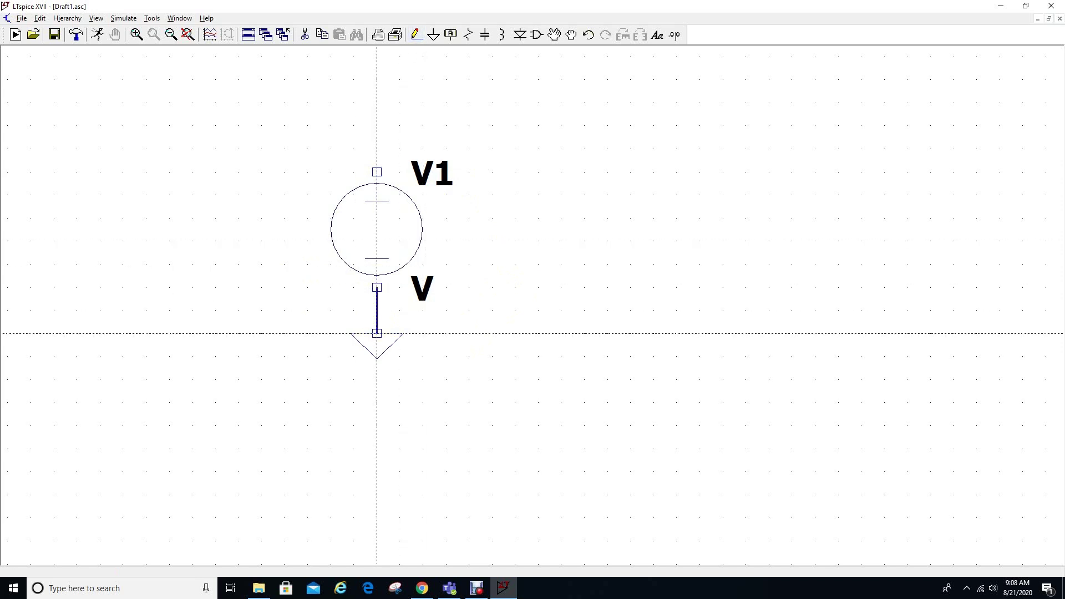
pyautogui.click(376, 333)
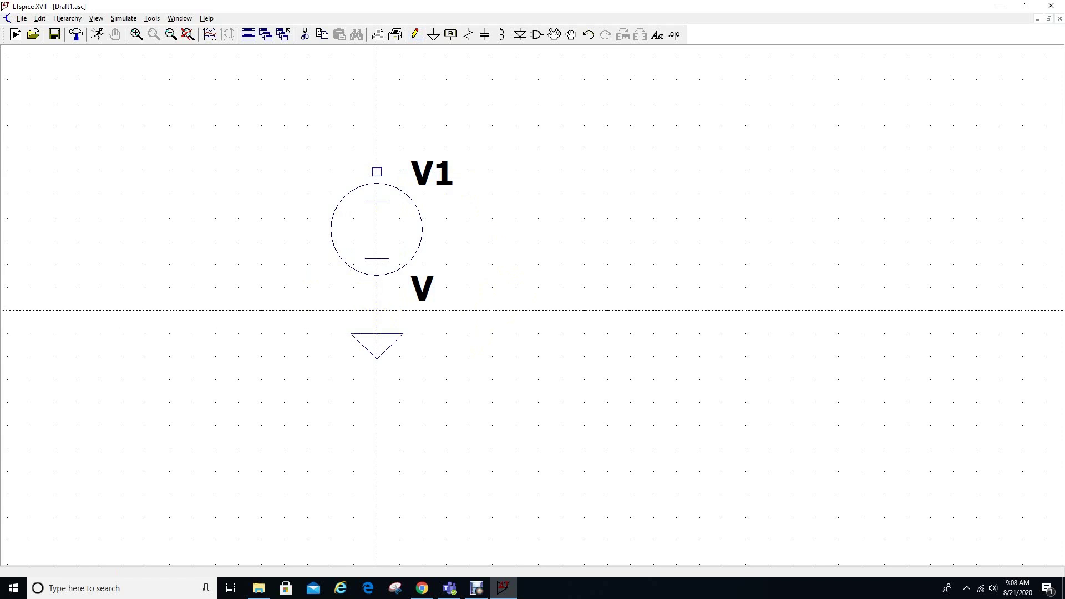
pyautogui.press('Escape')
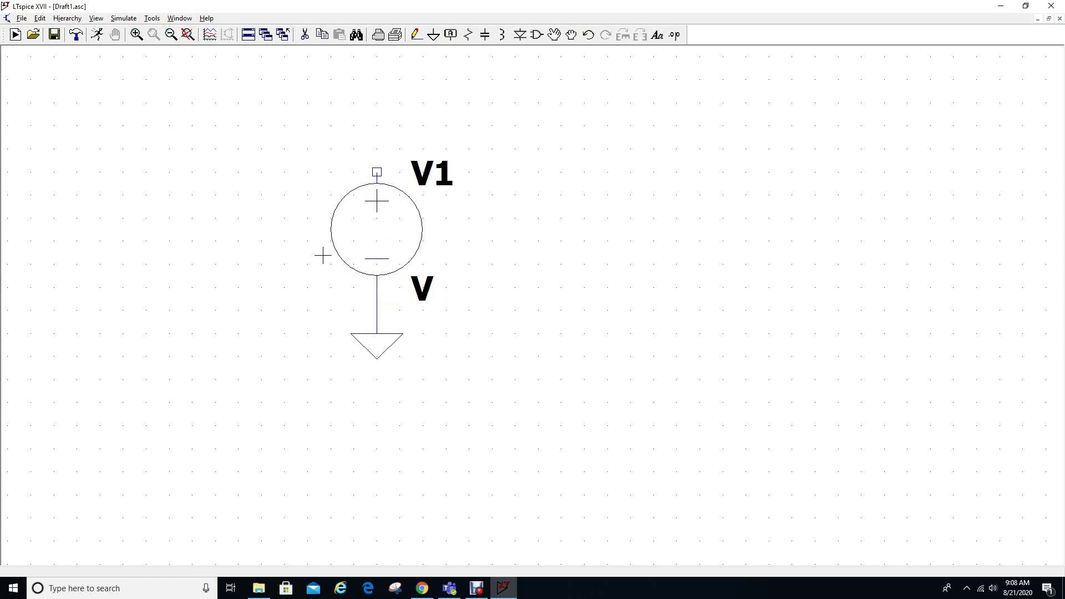
# Step: Set the voltage source's DC value to 9 V
pyautogui.scroll(-1, 453, 251)
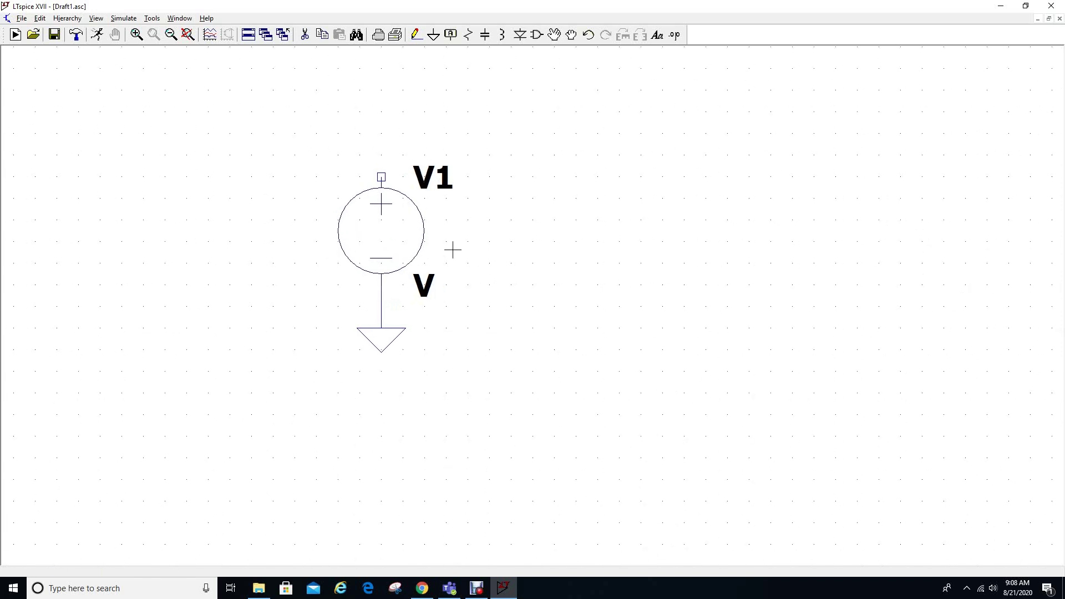
pyautogui.scroll(4, 452, 250)
pyautogui.scroll(-1, 453, 250)
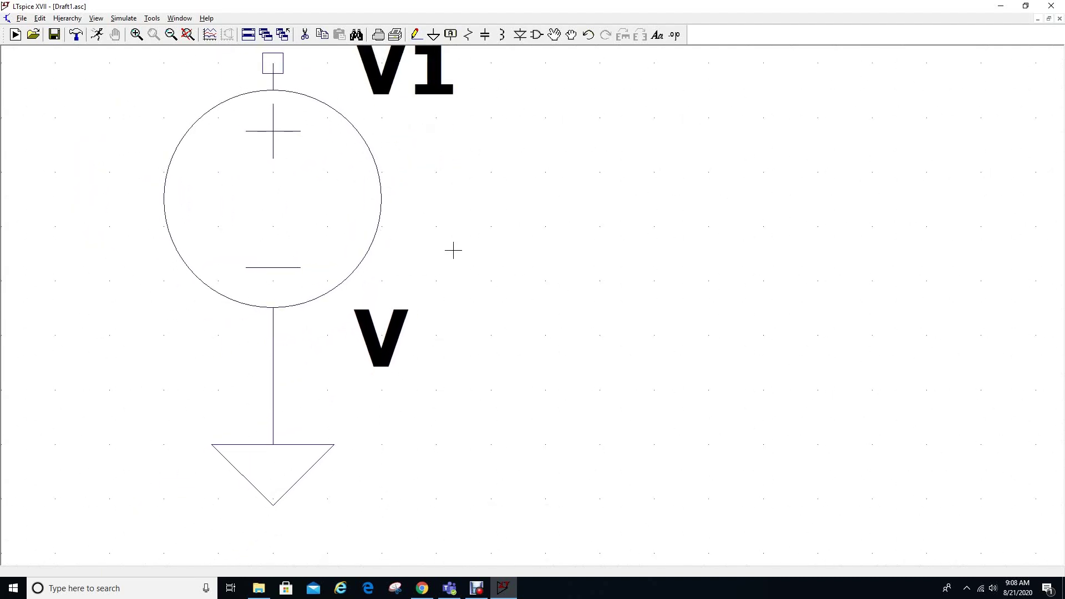
pyautogui.scroll(-2, 453, 250)
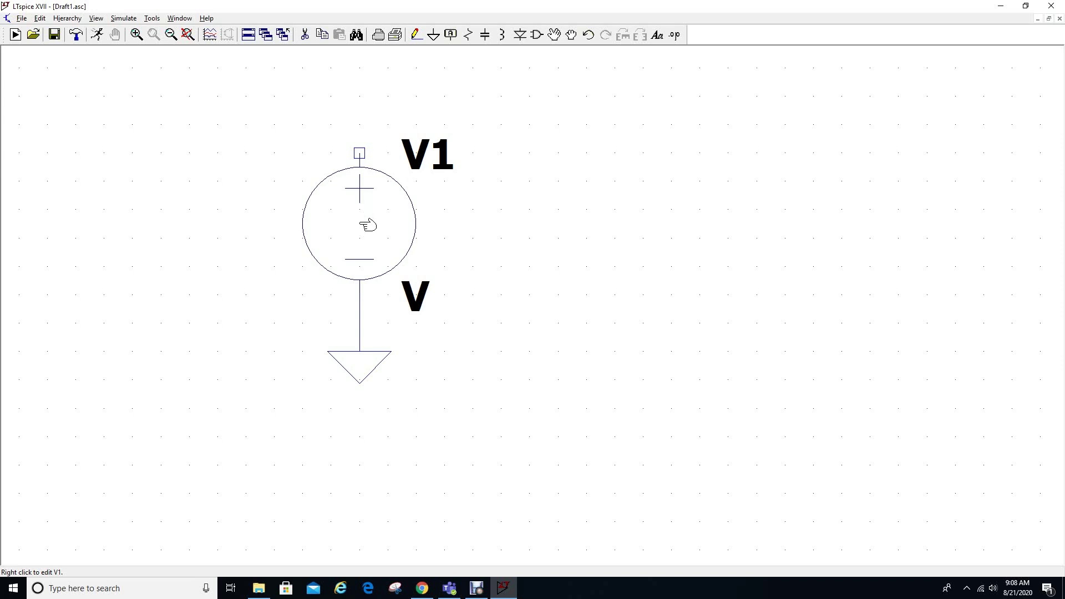
pyautogui.rightClick(373, 223)
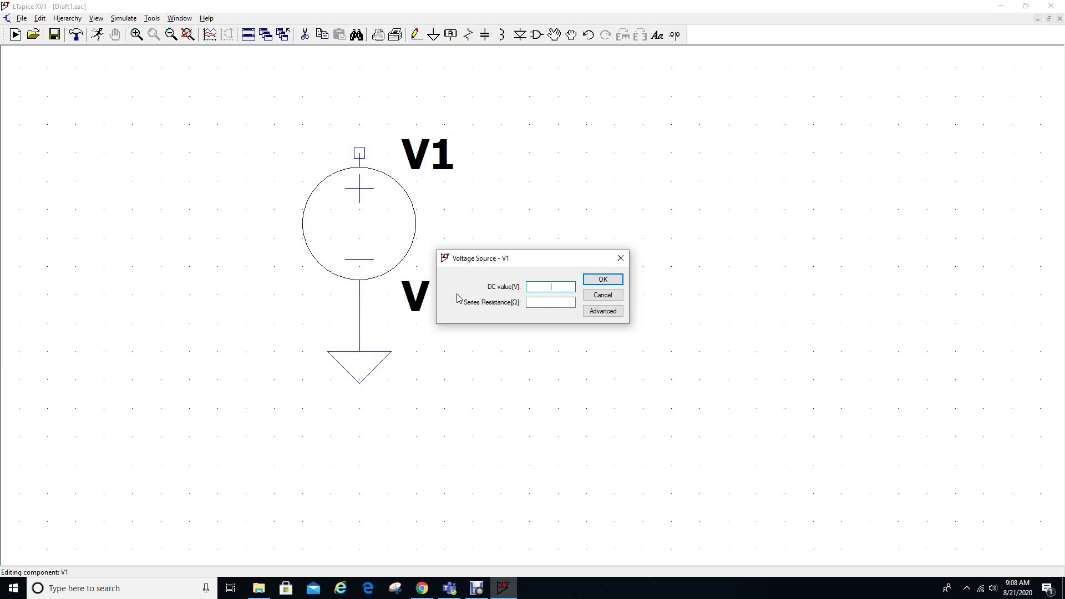
pyautogui.write('9')
pyautogui.click(602, 279)
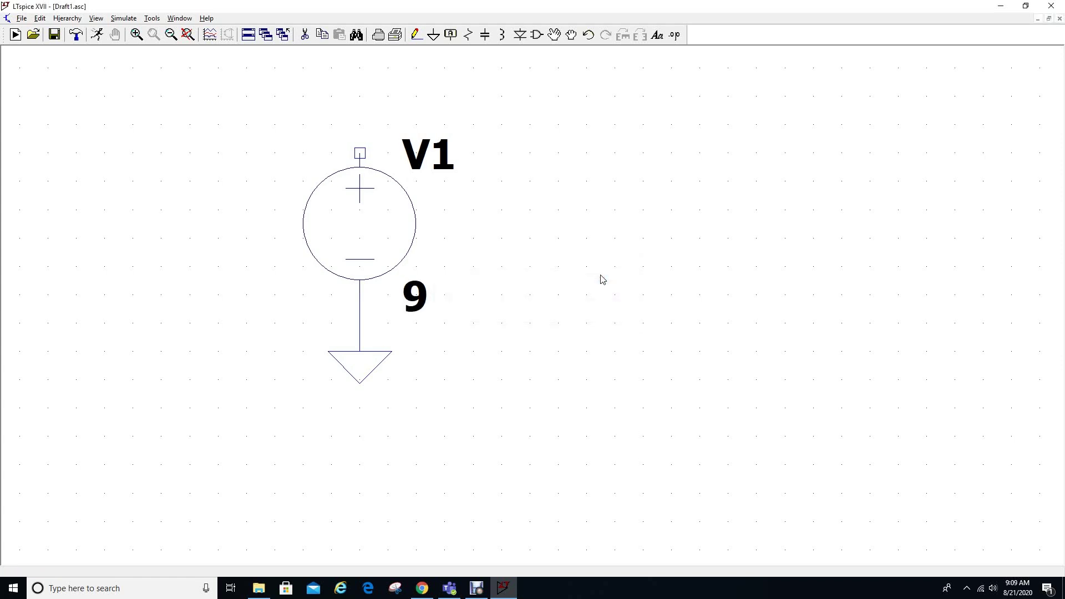
# Step: Run a transient simulation with a stop time of 10m and plot the voltage at the source's positive terminal
pyautogui.press('F3')
pyautogui.click(99, 38)
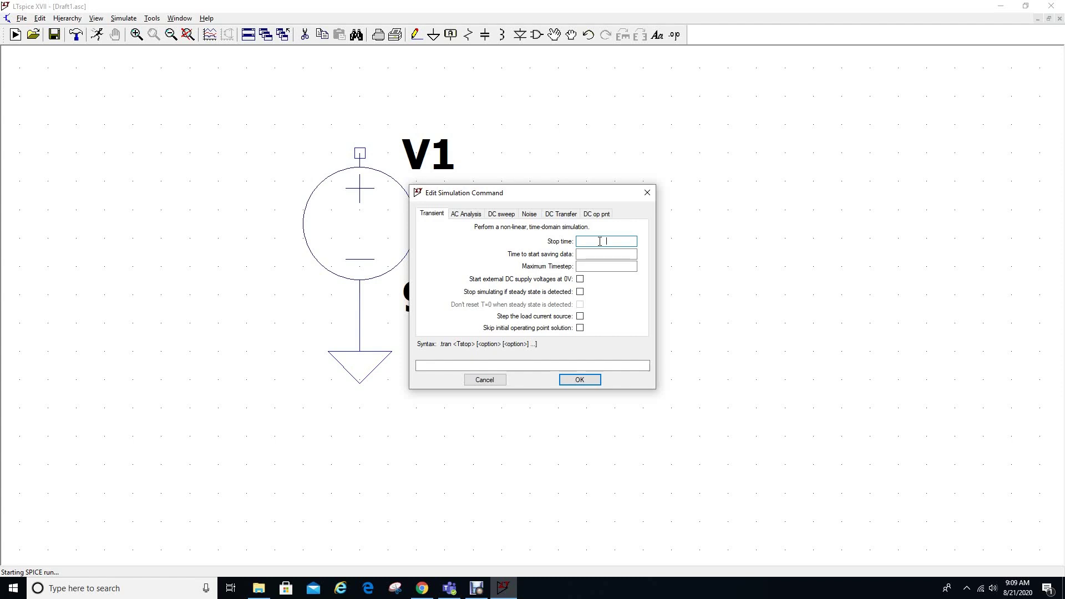
pyautogui.write('10m')
pyautogui.click(579, 380)
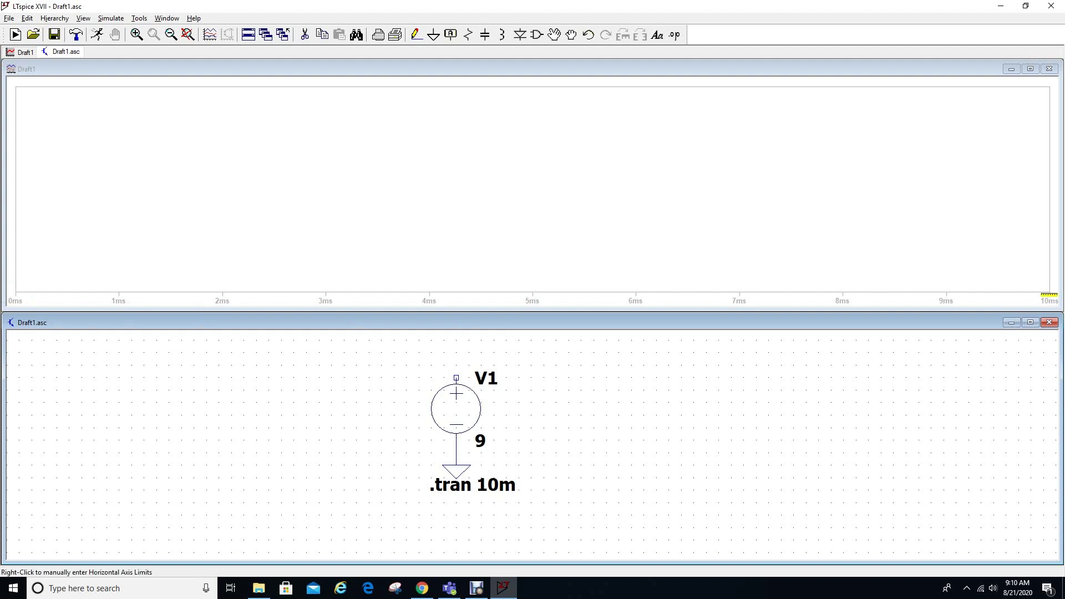
pyautogui.click(98, 36)
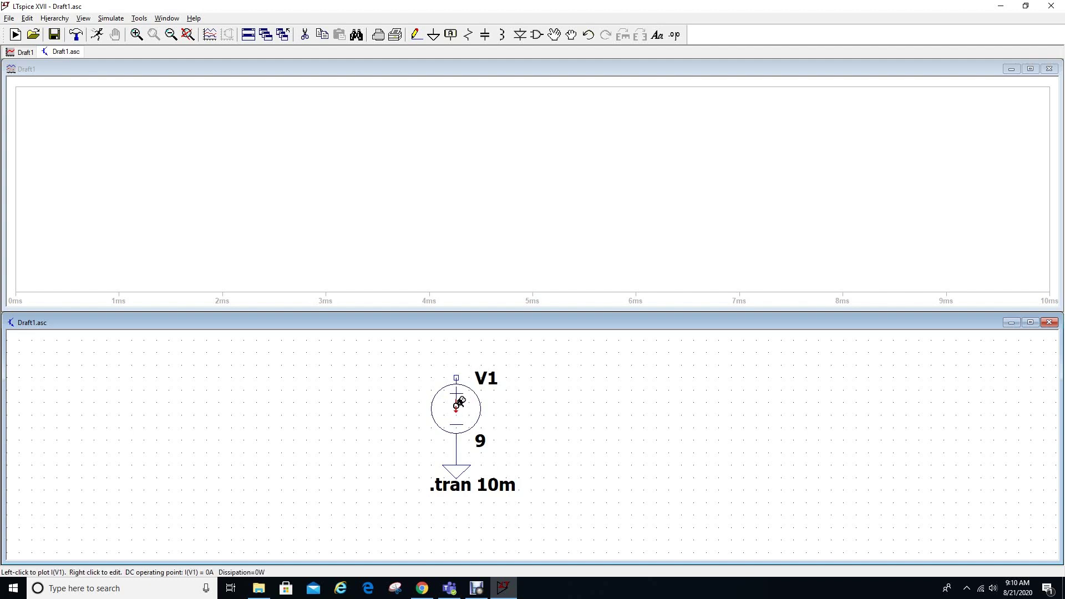
pyautogui.click(456, 377)
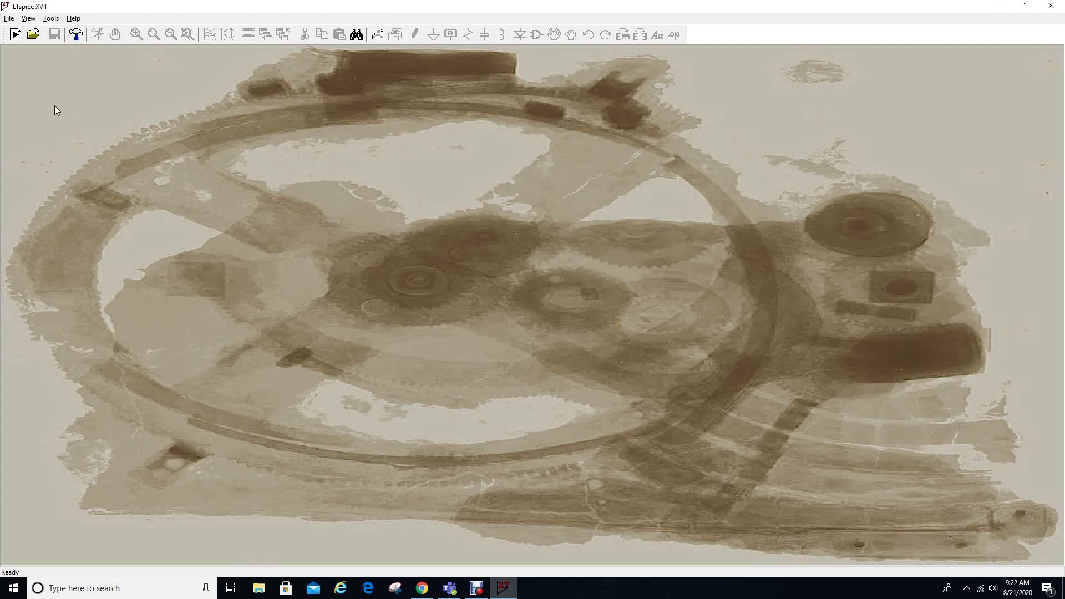
# Step: Create a new schematic and place one voltage source component in it
pyautogui.click(16, 35)
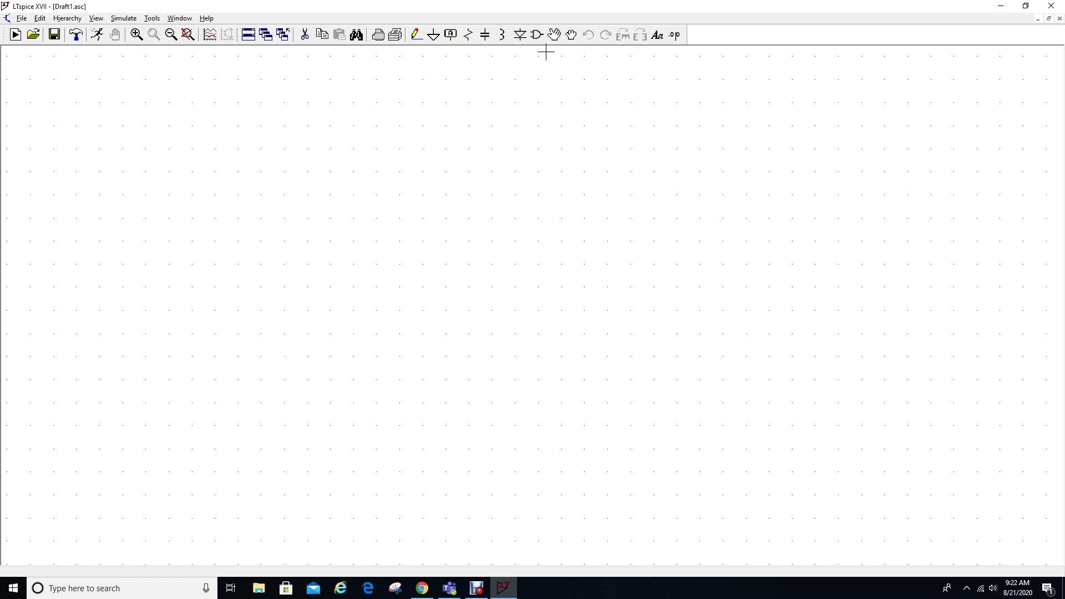
pyautogui.click(537, 34)
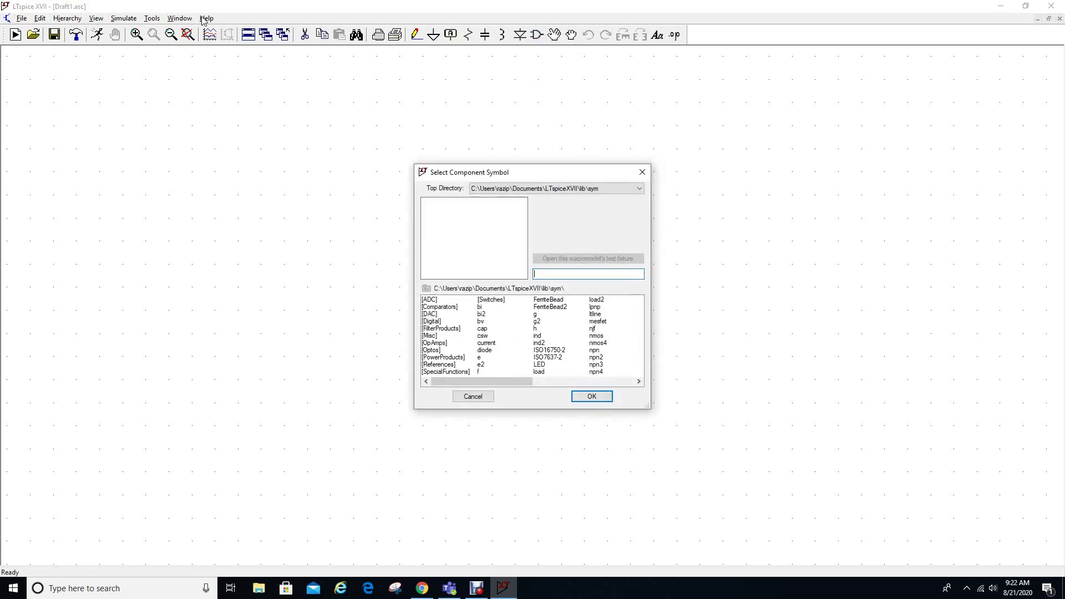
pyautogui.write('vo')
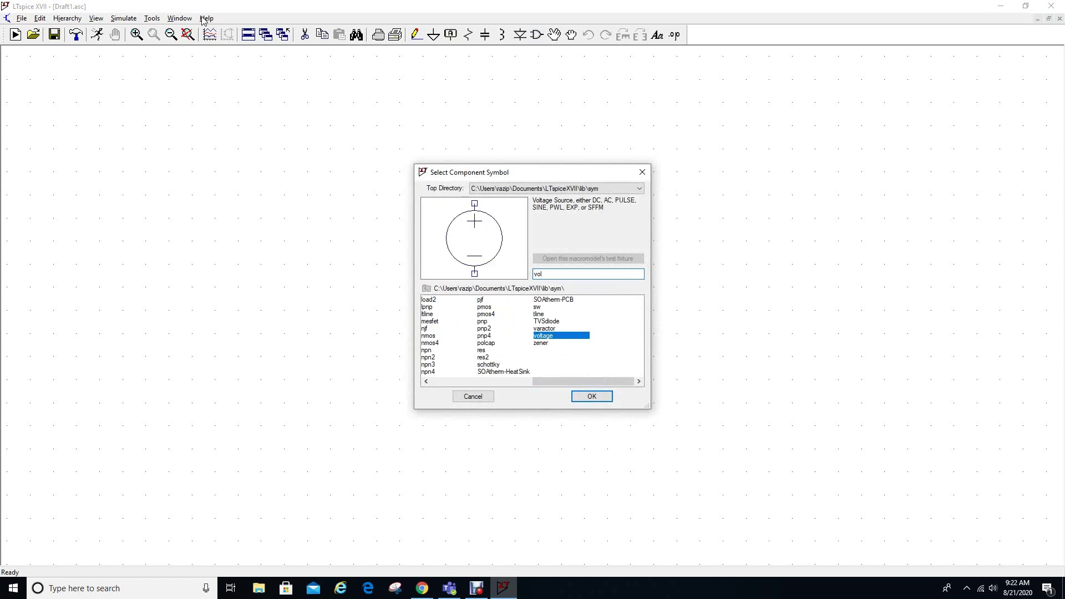
pyautogui.write('l')
pyautogui.click(603, 400)
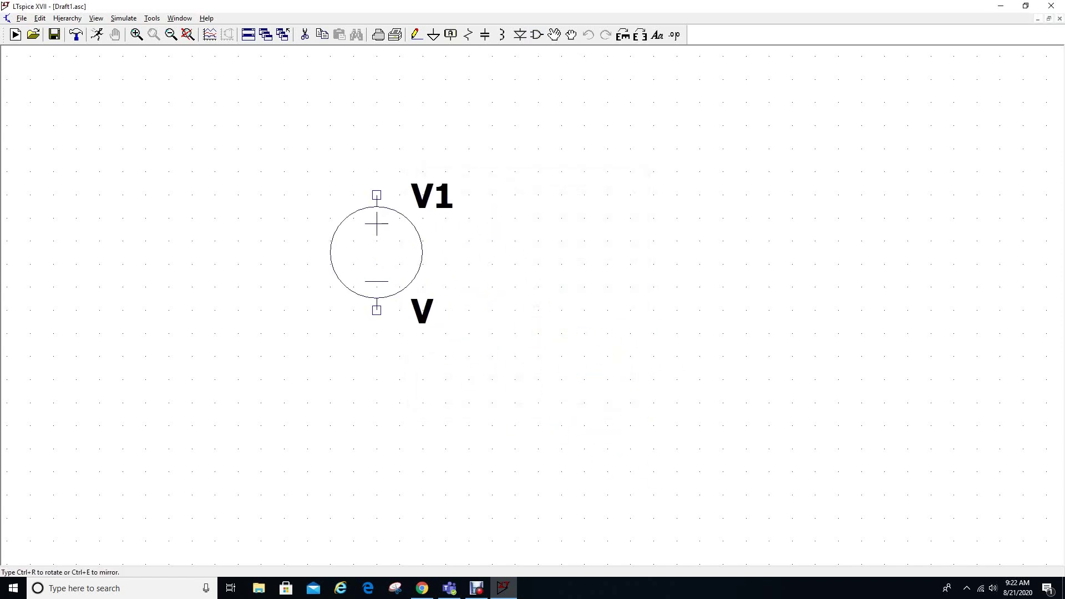
pyautogui.click(377, 173)
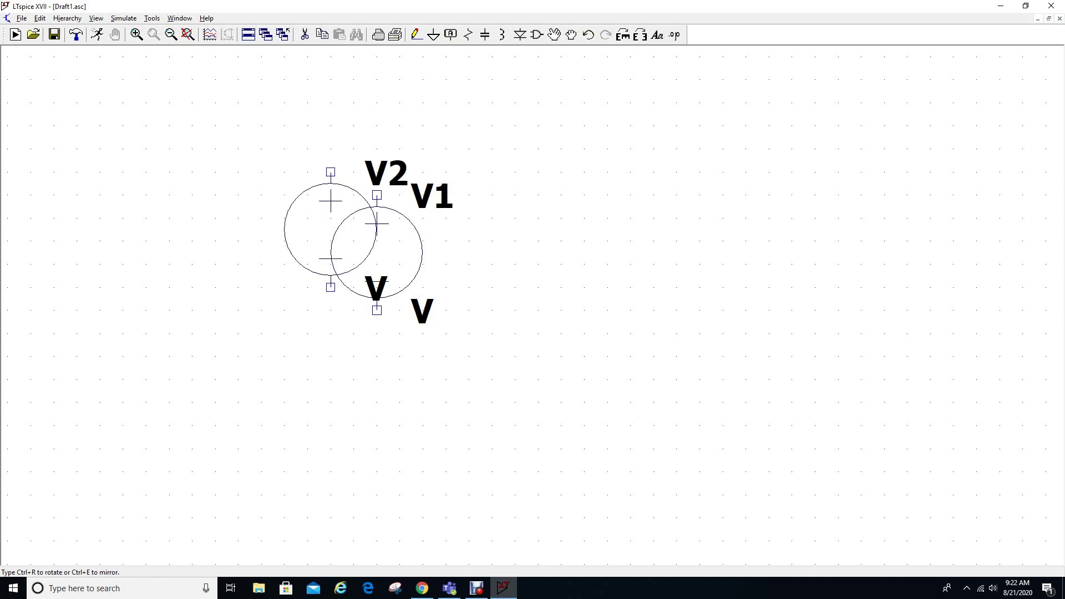
pyautogui.press('Escape')
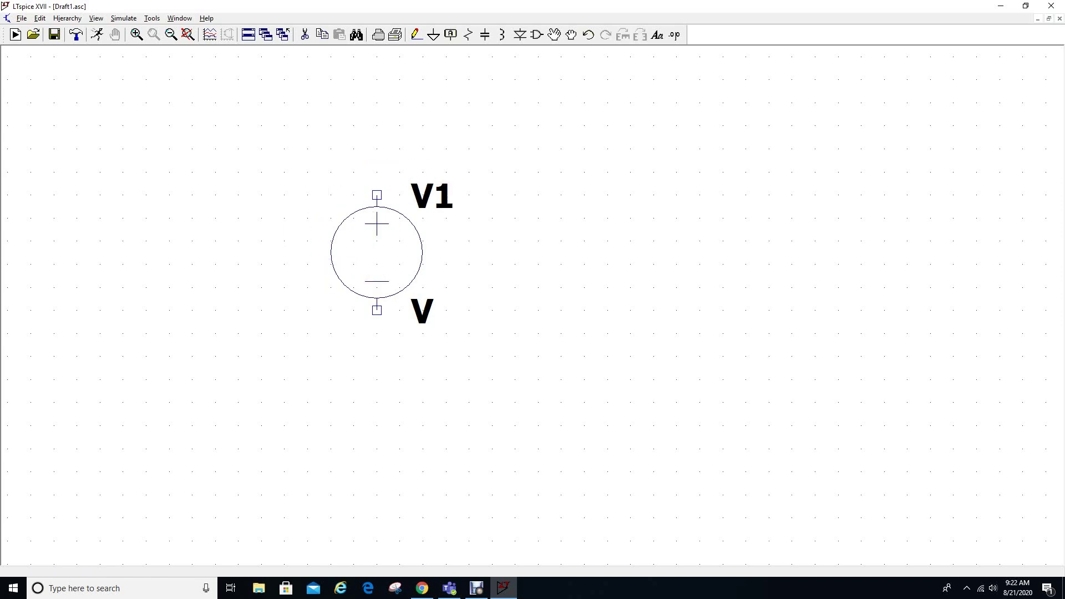
# Step: Add a ground below the new voltage source and connect it by wire to the negative terminal
pyautogui.click(433, 35)
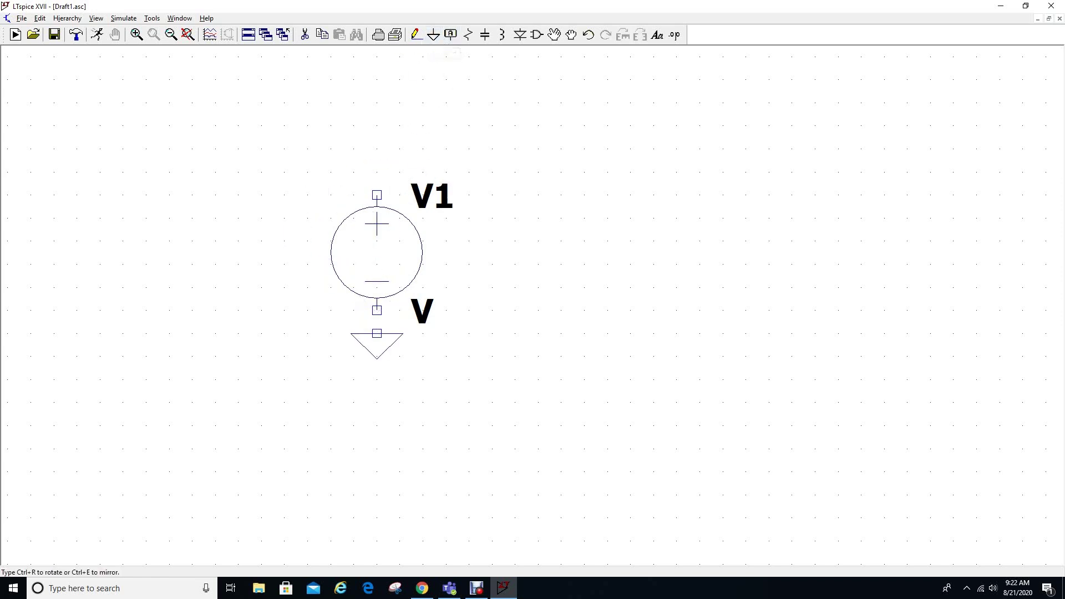
pyautogui.click(376, 356)
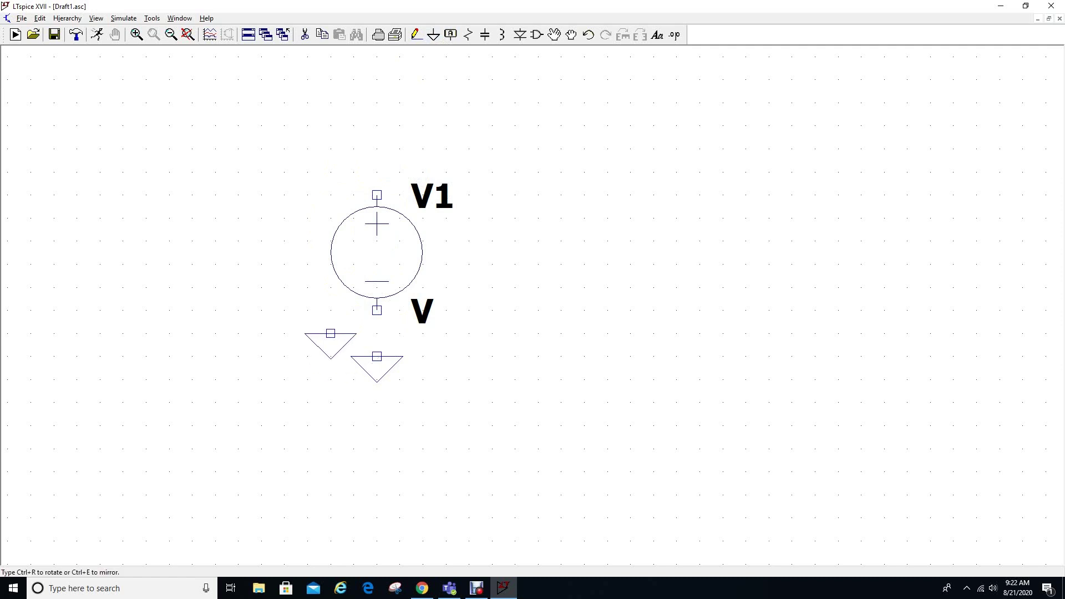
pyautogui.press('Escape')
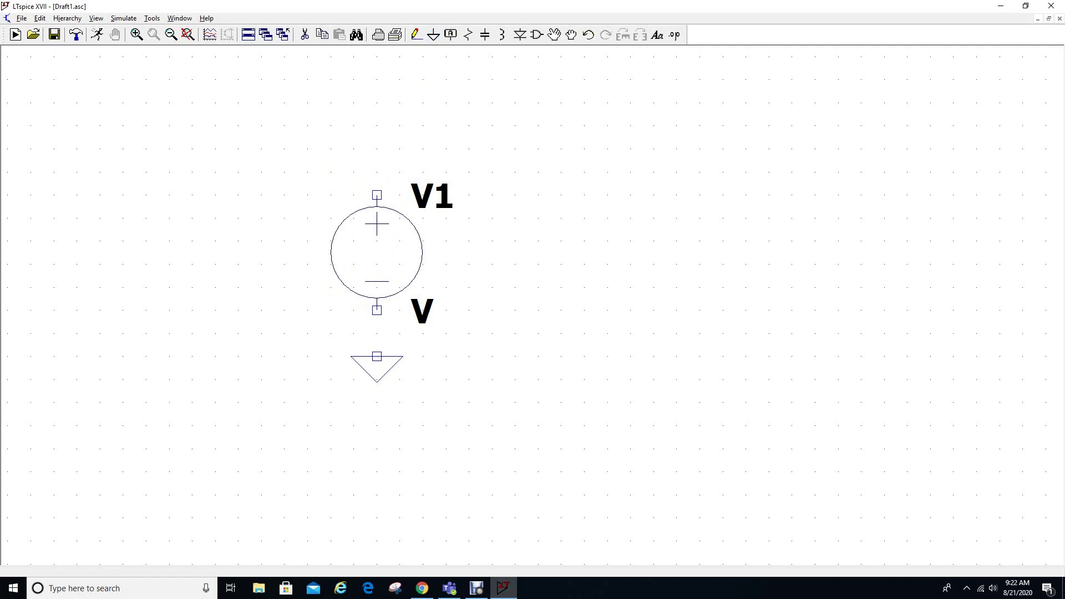
pyautogui.click(416, 34)
pyautogui.click(377, 310)
pyautogui.click(377, 356)
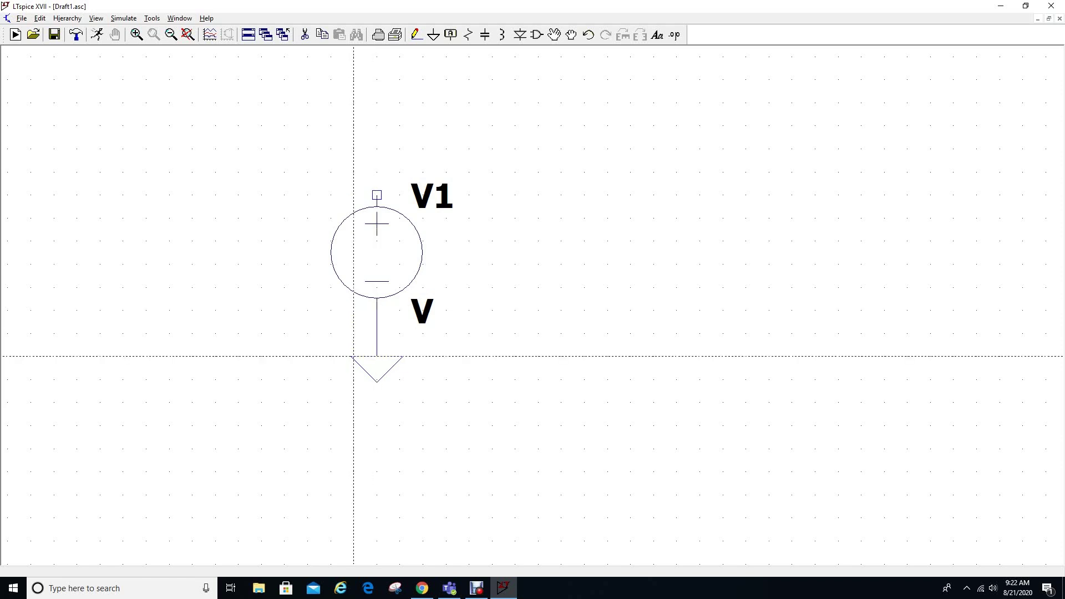
pyautogui.press('Escape')
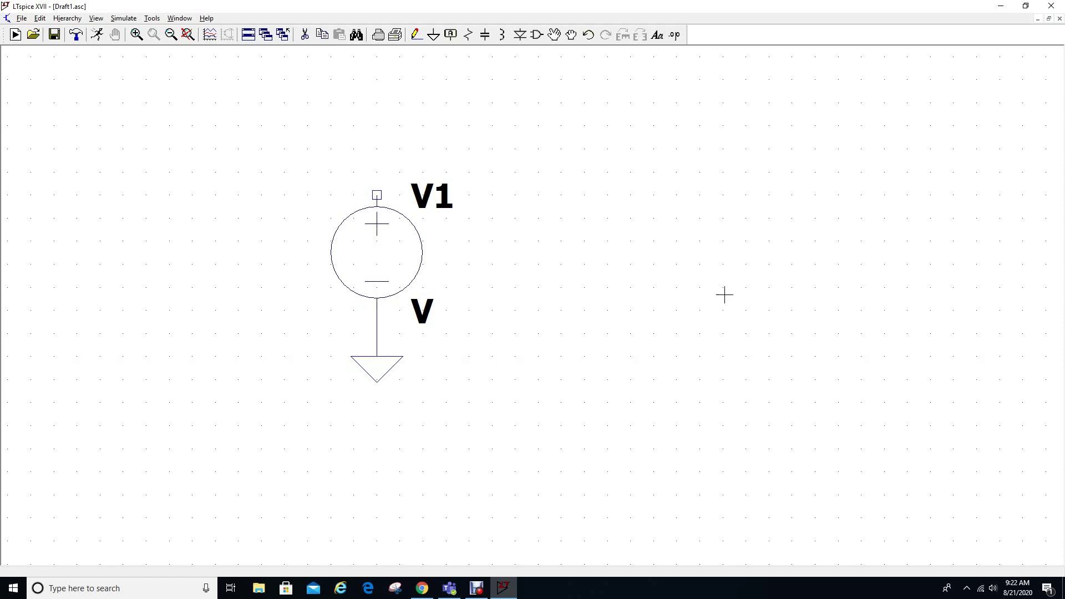
# Step: Open the advanced settings of voltage source V1 and choose the SINE function
pyautogui.rightClick(394, 244)
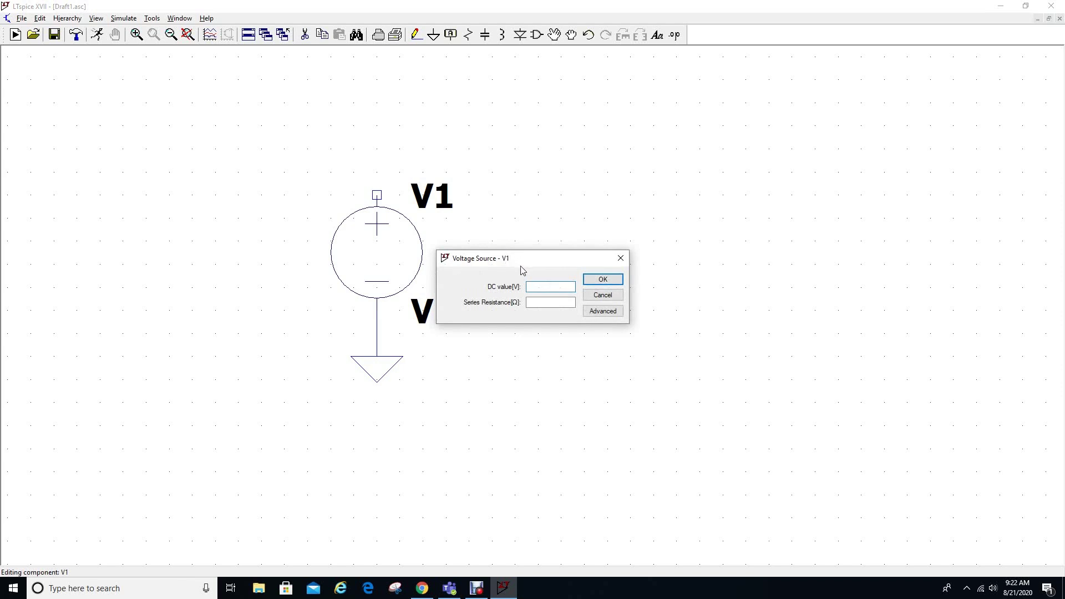
pyautogui.click(603, 311)
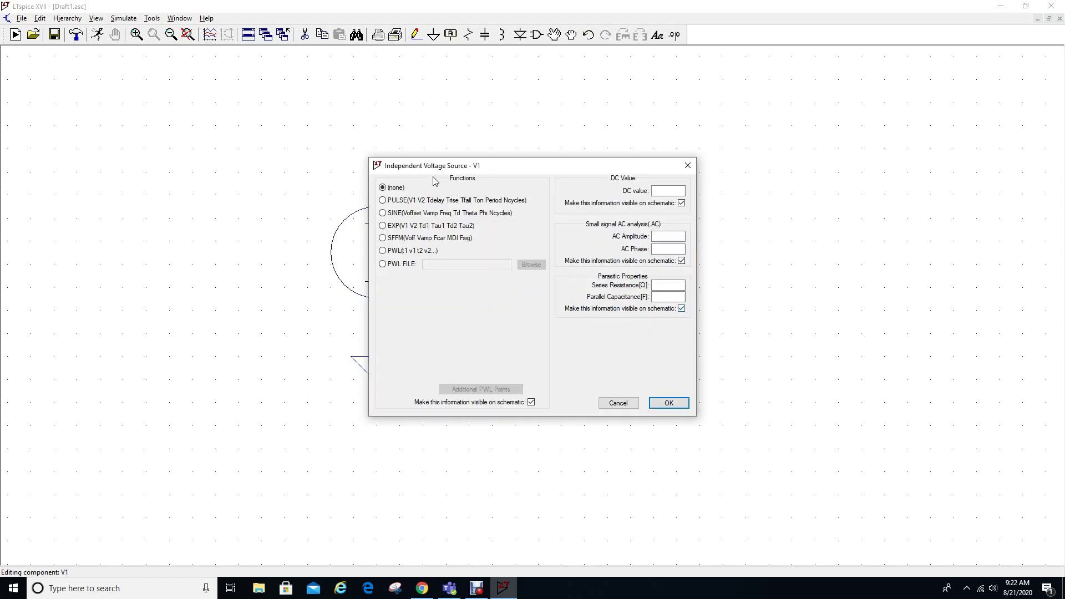
pyautogui.click(383, 213)
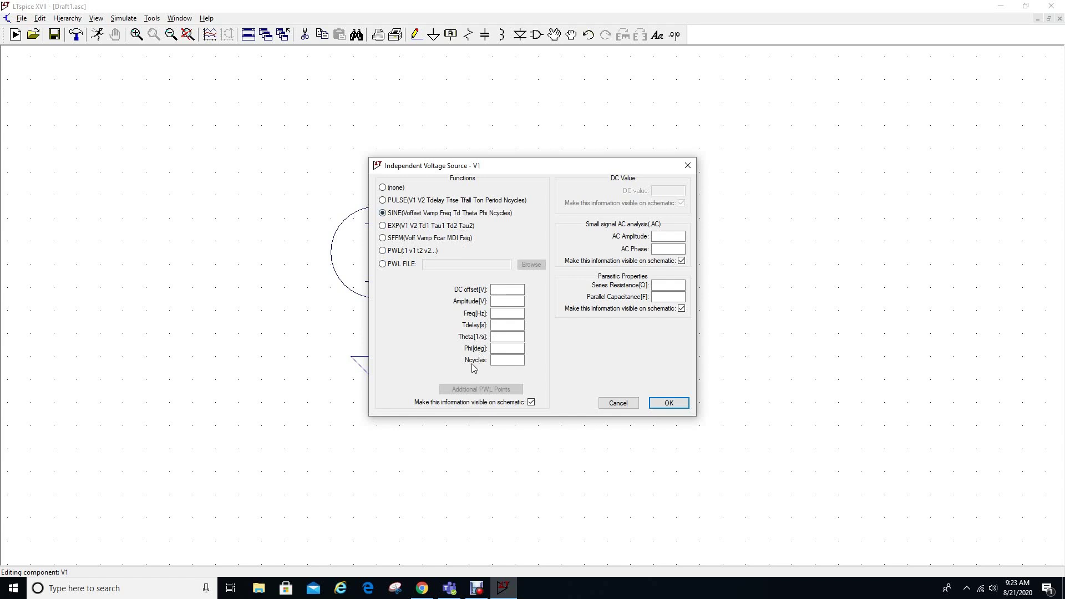
# Step: Set the sine source's DC offset to 0 V, amplitude to 2 V and frequency to 2k Hz
pyautogui.click(495, 290)
pyautogui.click(502, 326)
pyautogui.click(503, 337)
pyautogui.click(503, 349)
pyautogui.click(500, 360)
pyautogui.click(505, 290)
pyautogui.write('0')
pyautogui.click(514, 300)
pyautogui.write('2')
pyautogui.click(502, 312)
pyautogui.write('2k')
pyautogui.click(506, 325)
pyautogui.click(506, 335)
pyautogui.click(660, 403)
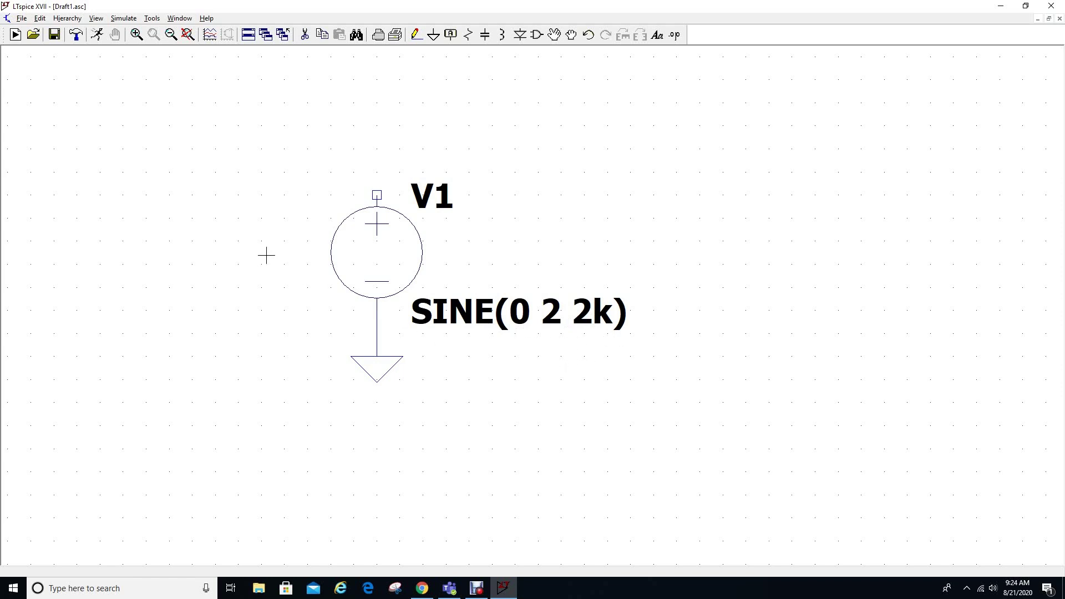
# Step: Run a transient simulation with a stop time of 10m and plot the source's positive terminal voltage and its current
pyautogui.click(97, 35)
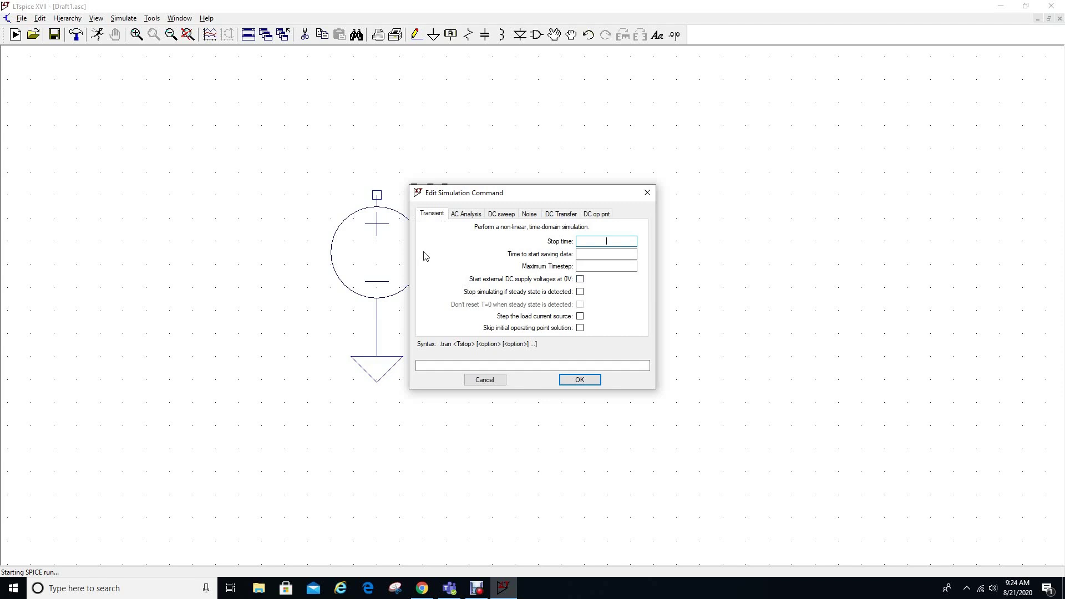
pyautogui.write('10m')
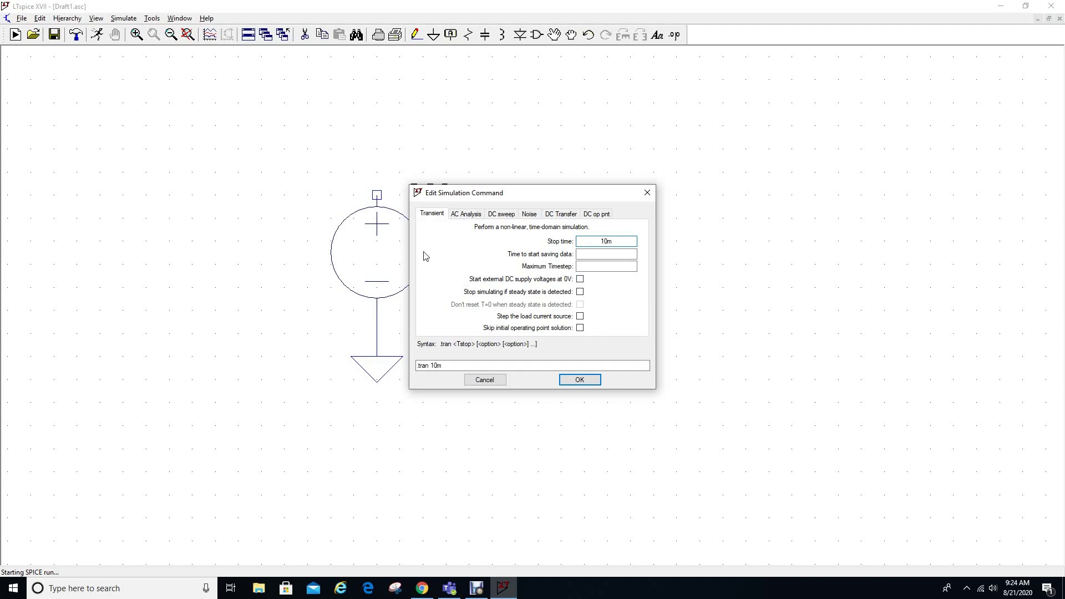
pyautogui.click(578, 380)
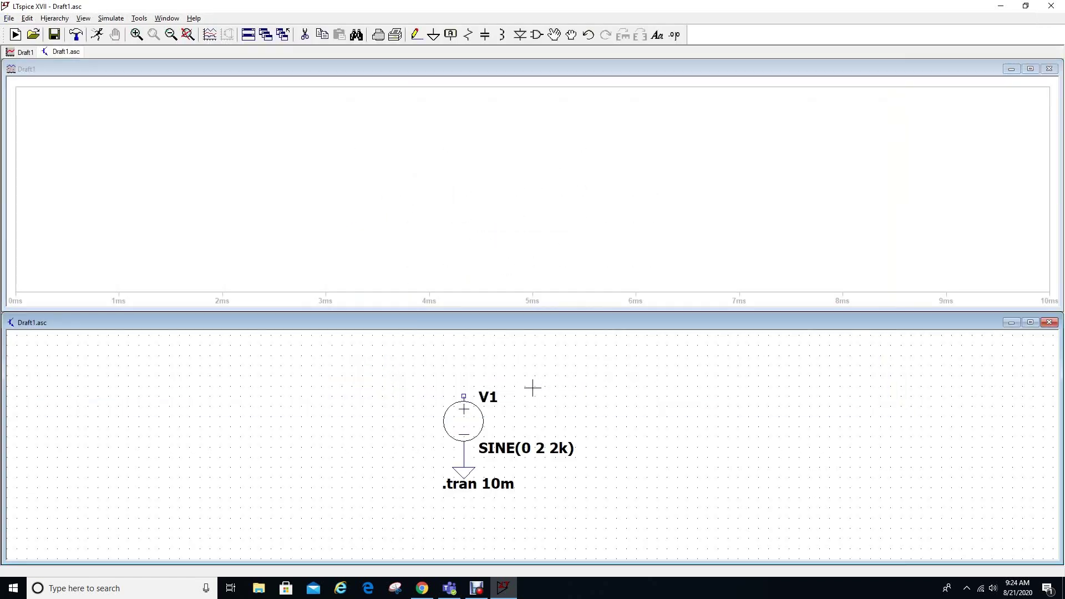
pyautogui.click(499, 408)
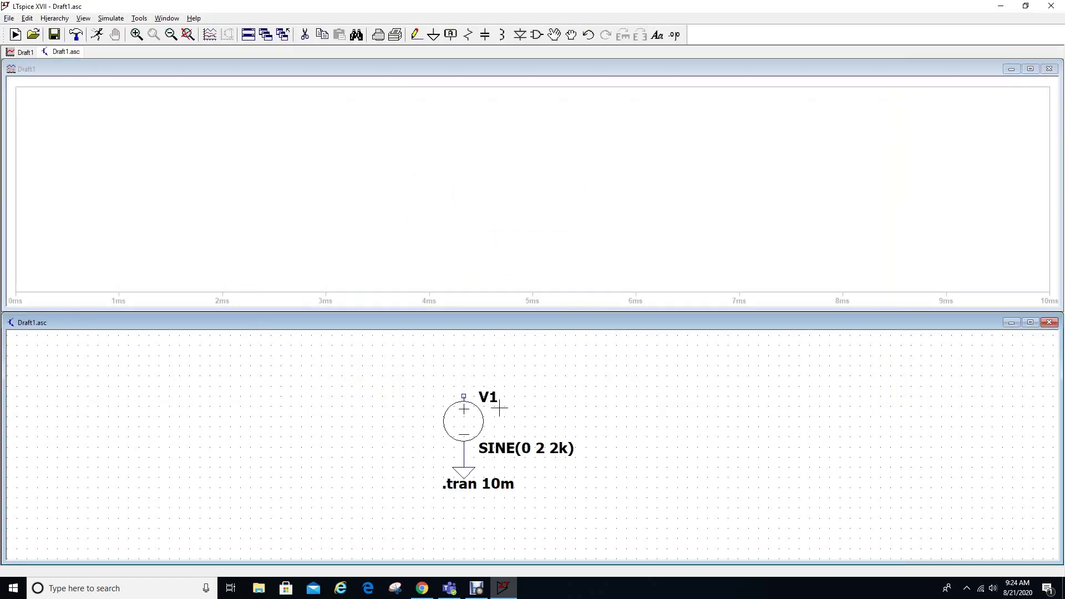
pyautogui.click(467, 395)
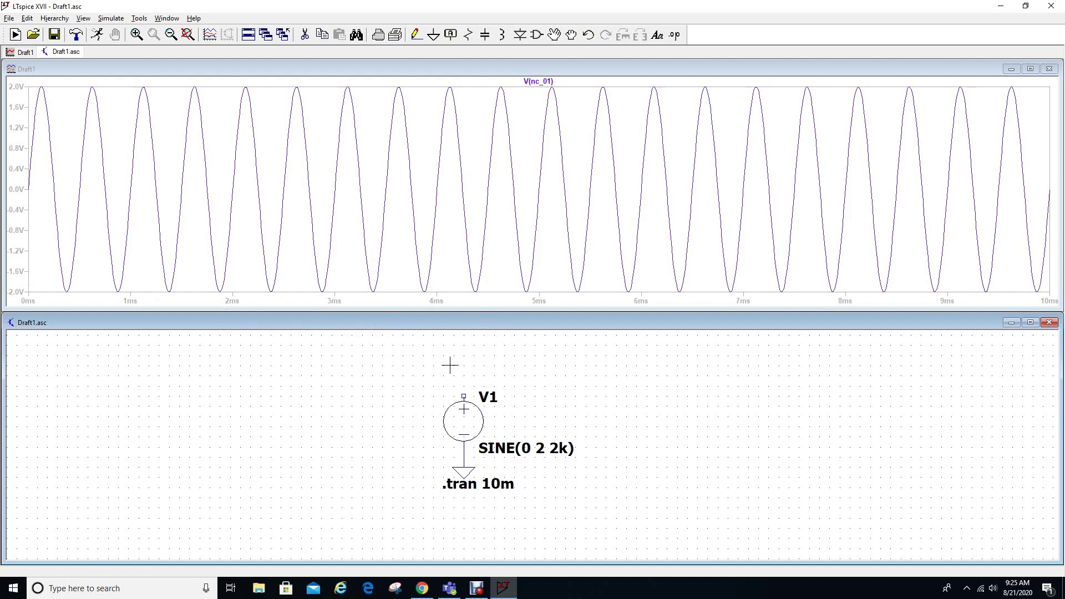
pyautogui.click(469, 419)
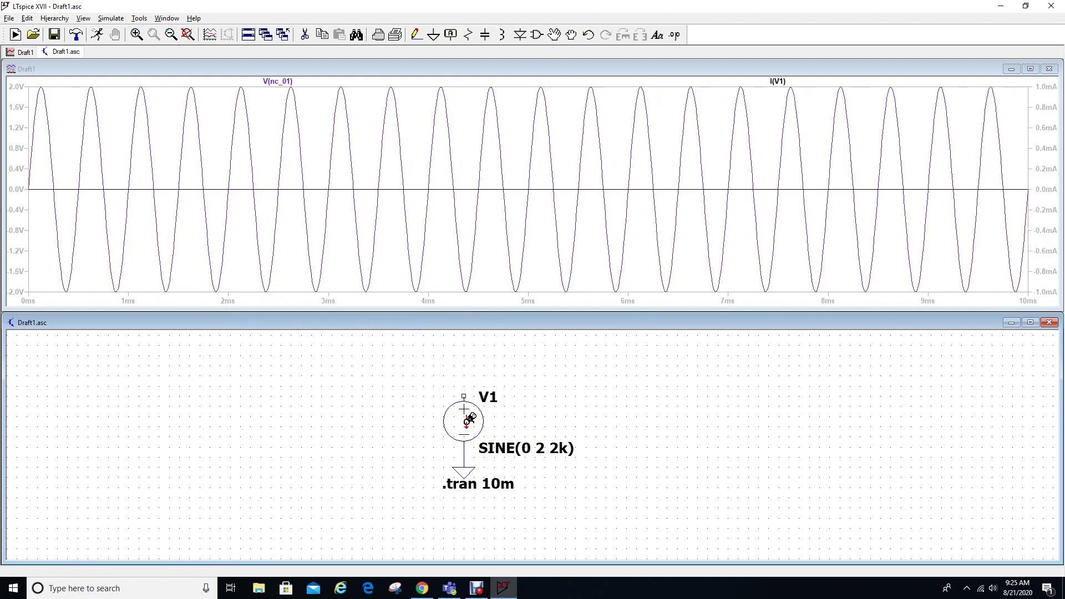
# Step: Set the sine source's time delay to 1m and rerun the simulation
pyautogui.rightClick(469, 419)
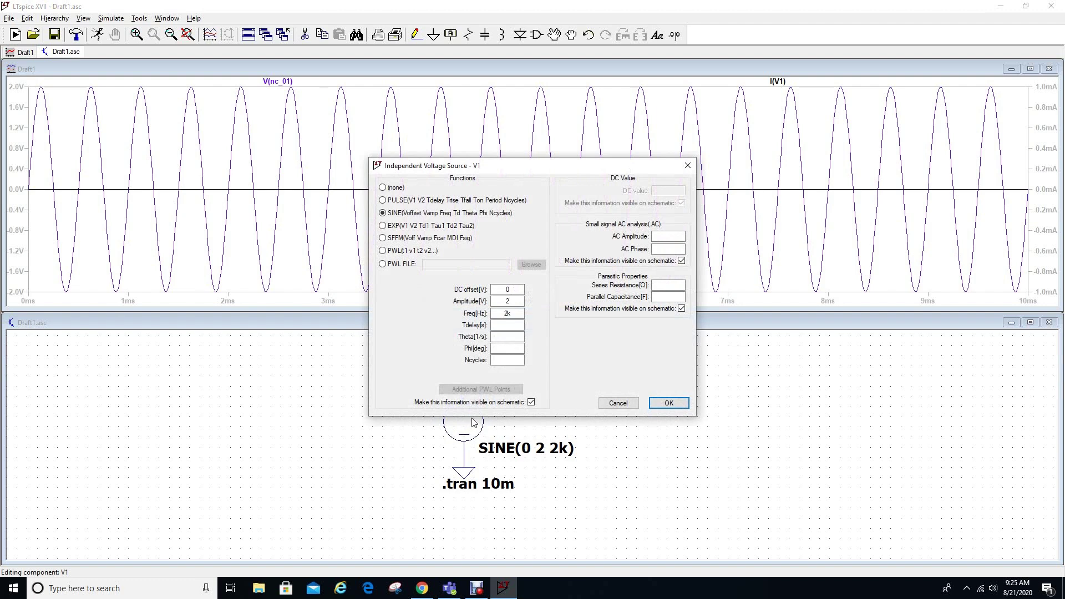
pyautogui.click(509, 325)
pyautogui.write('m')
pyautogui.click(669, 403)
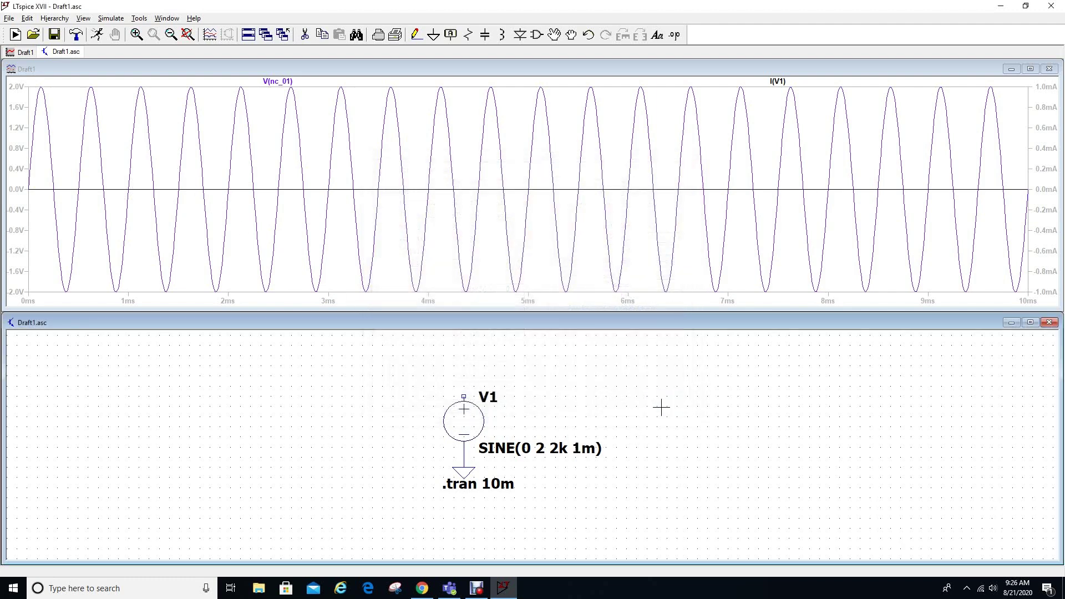
pyautogui.click(98, 35)
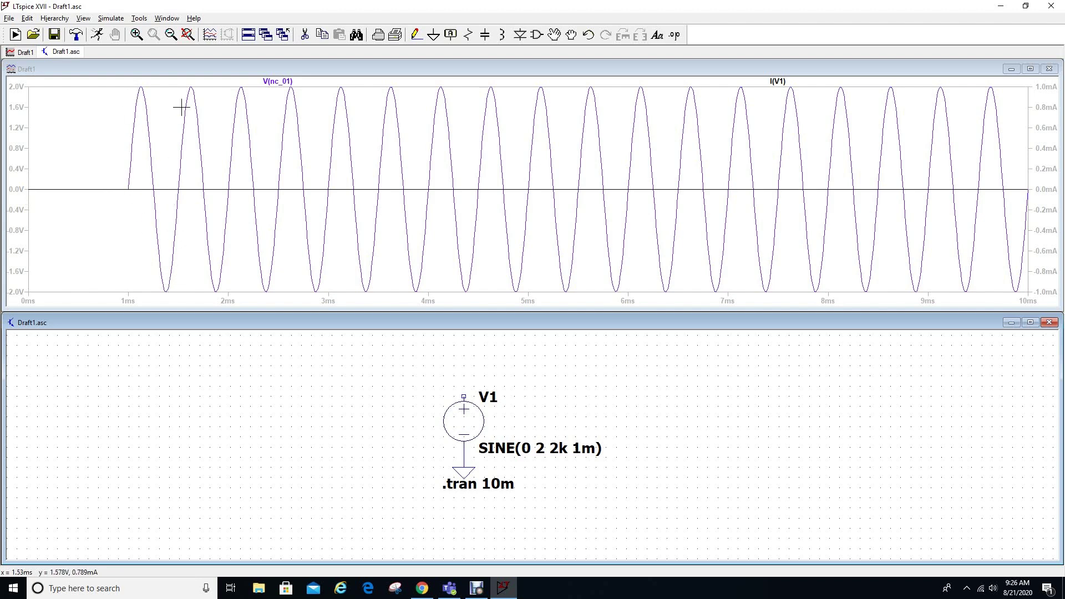
# Step: Set the sine source's phase angle Phi to 90 degrees and rerun the simulation
pyautogui.rightClick(465, 419)
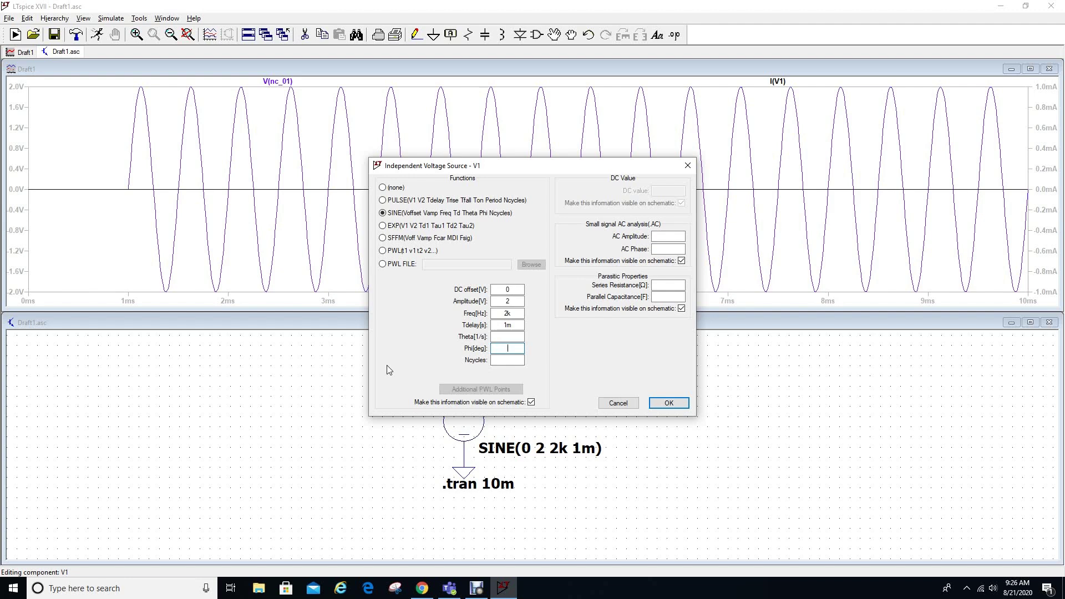
pyautogui.write('90')
pyautogui.click(668, 404)
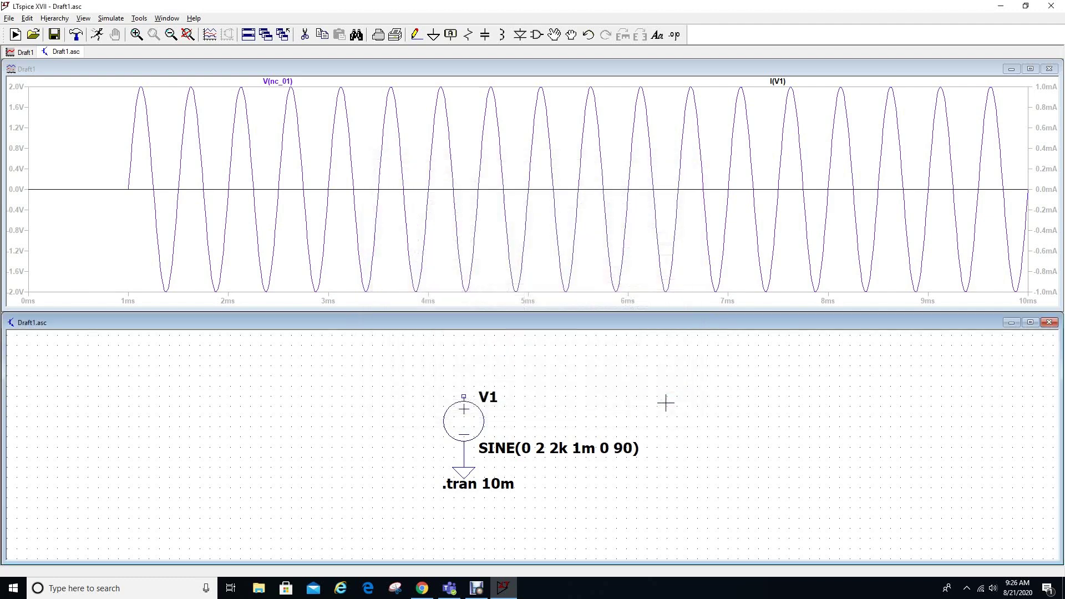
pyautogui.click(97, 34)
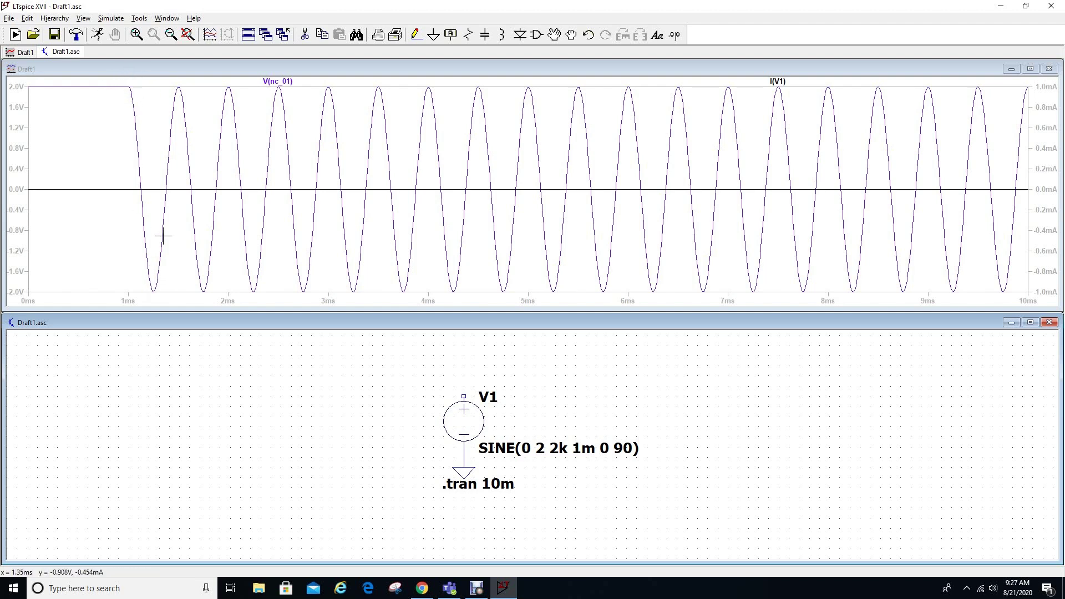
# Step: Change the sine source's phase angle Phi to 180 degrees and rerun the simulation
pyautogui.rightClick(468, 422)
pyautogui.doubleClick(507, 348)
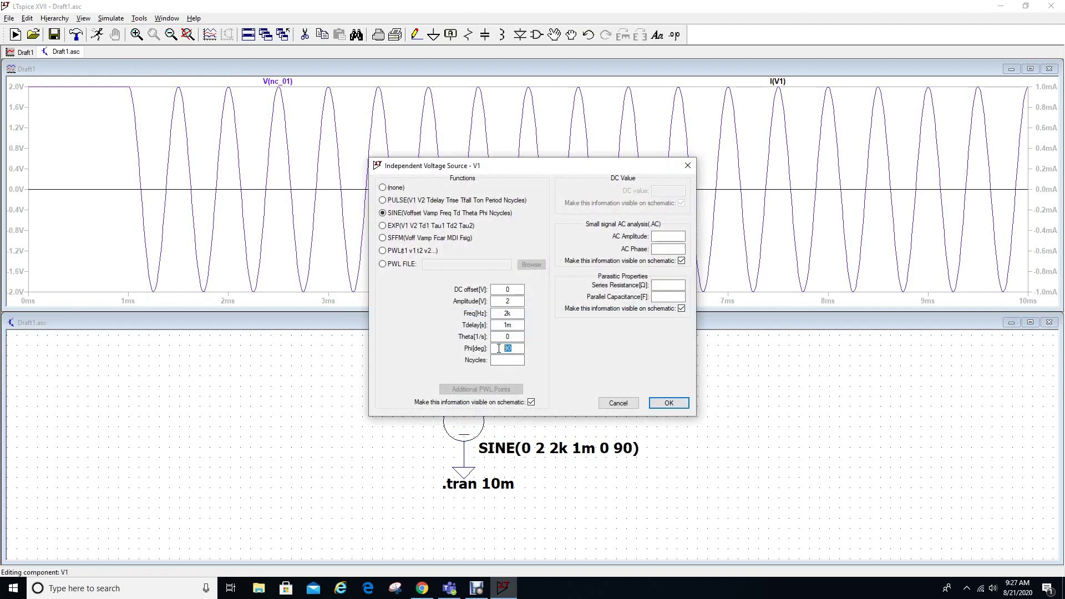
pyautogui.write('18')
pyautogui.click(665, 404)
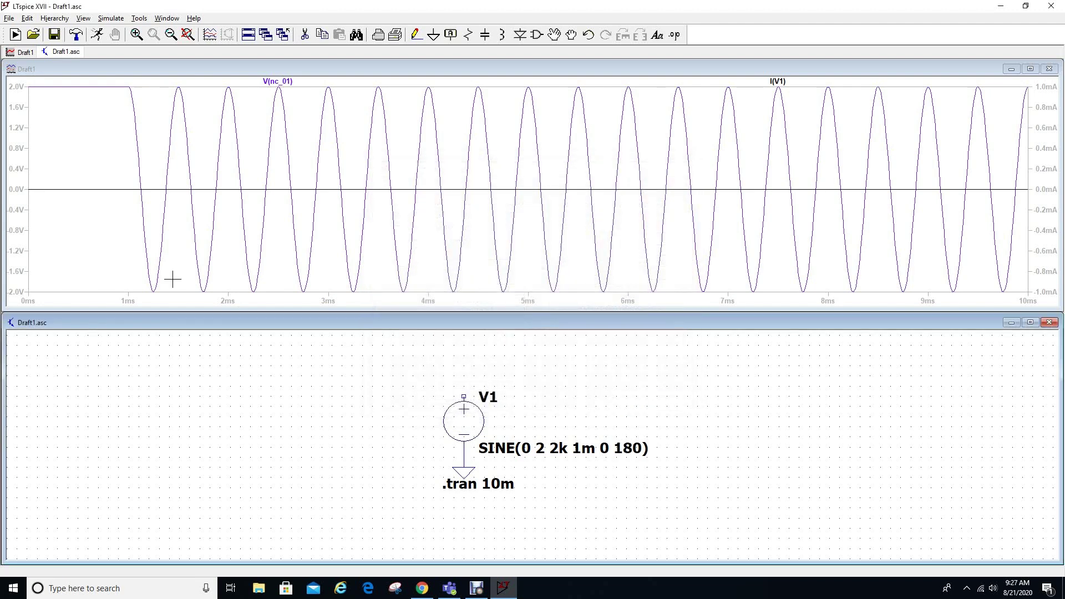
pyautogui.click(97, 34)
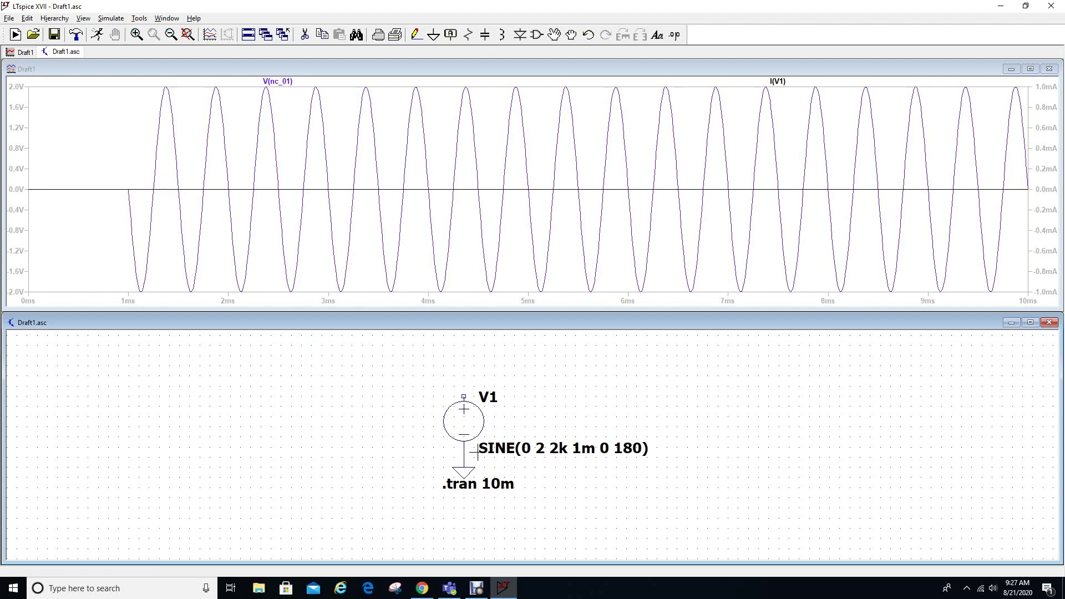
# Step: Limit the sine source to 3 cycles with Ncycles and rerun the simulation
pyautogui.rightClick(467, 418)
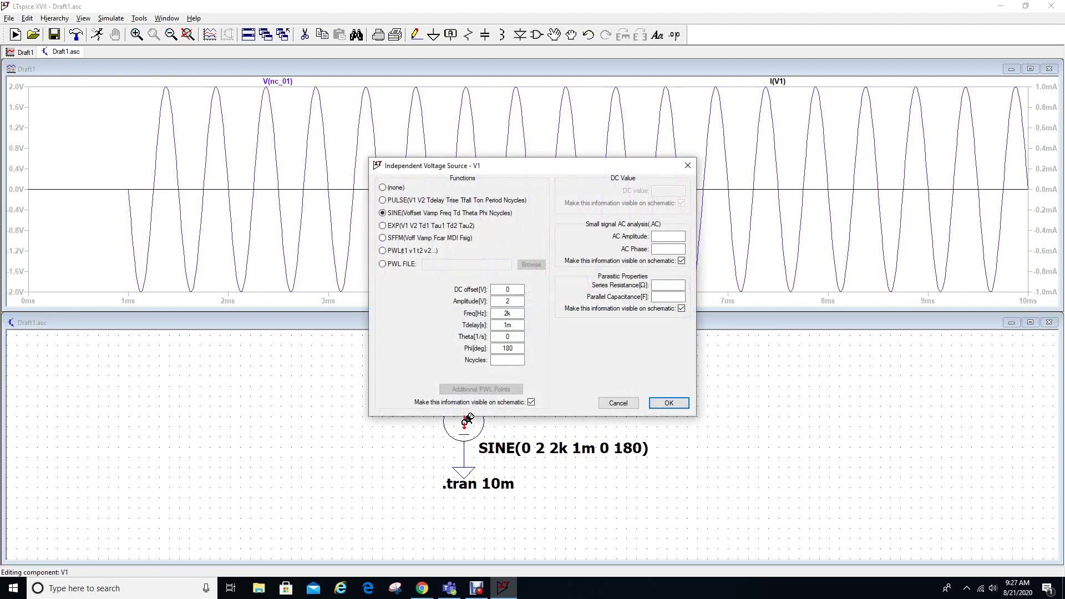
pyautogui.click(504, 359)
pyautogui.click(668, 403)
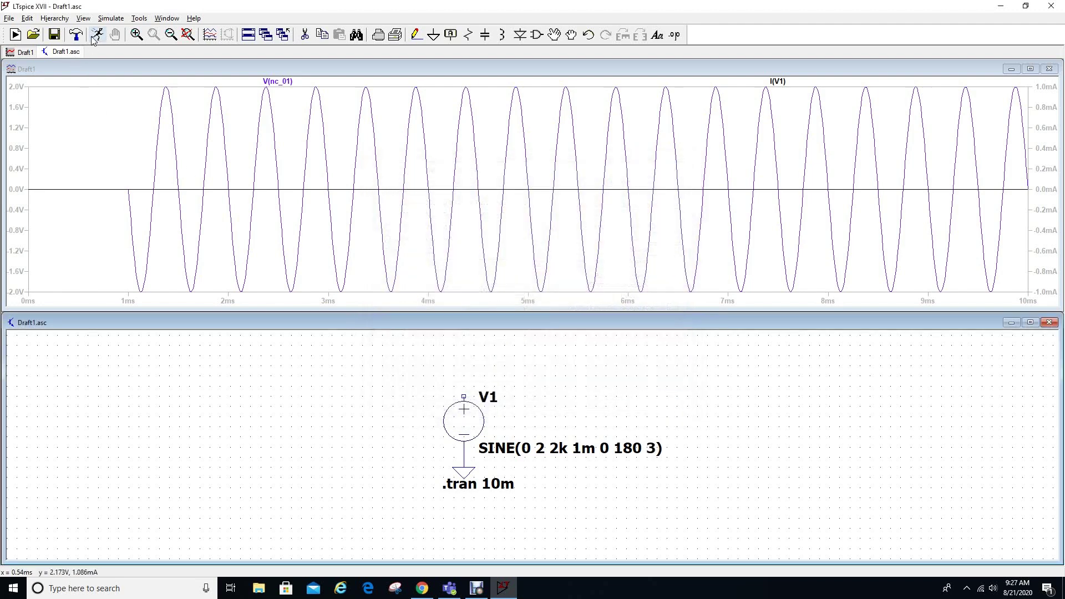
pyautogui.click(95, 37)
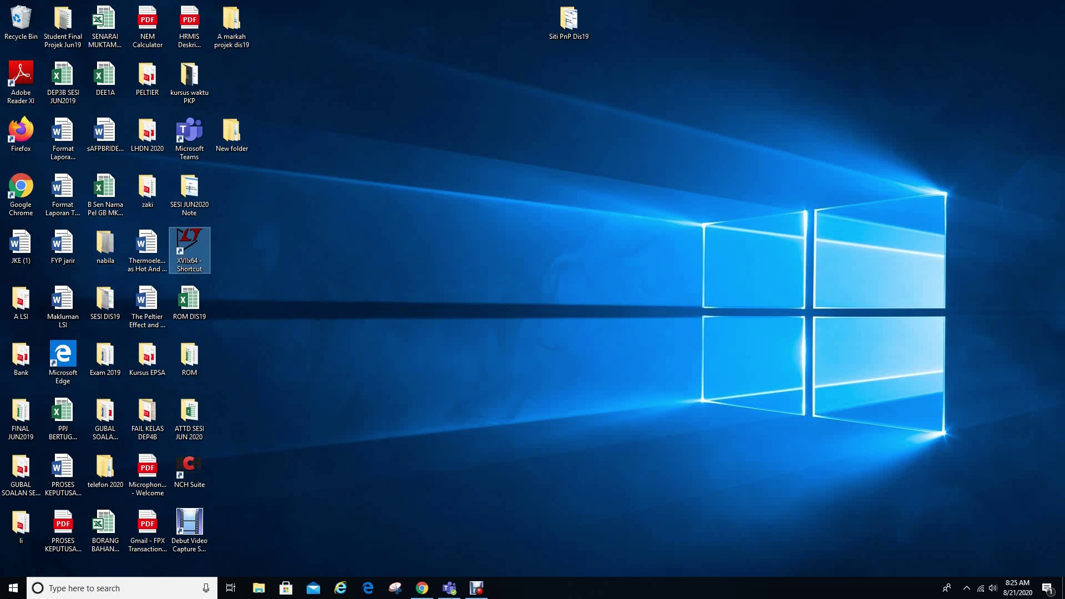
# Step: Launch LTspice from its desktop shortcut and create a new schematic
pyautogui.press('Return')
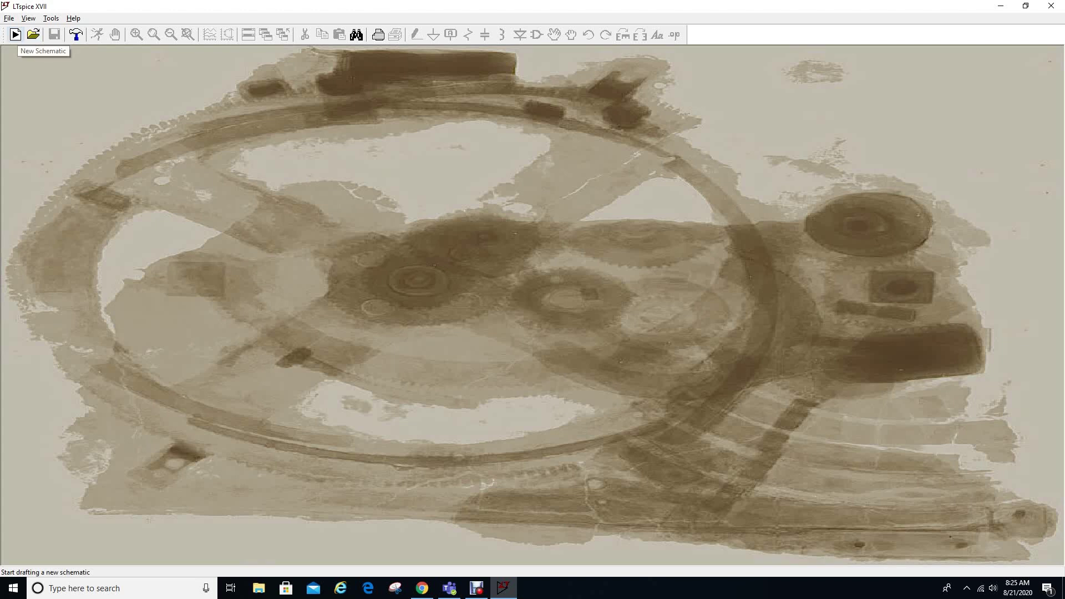
pyautogui.click(16, 34)
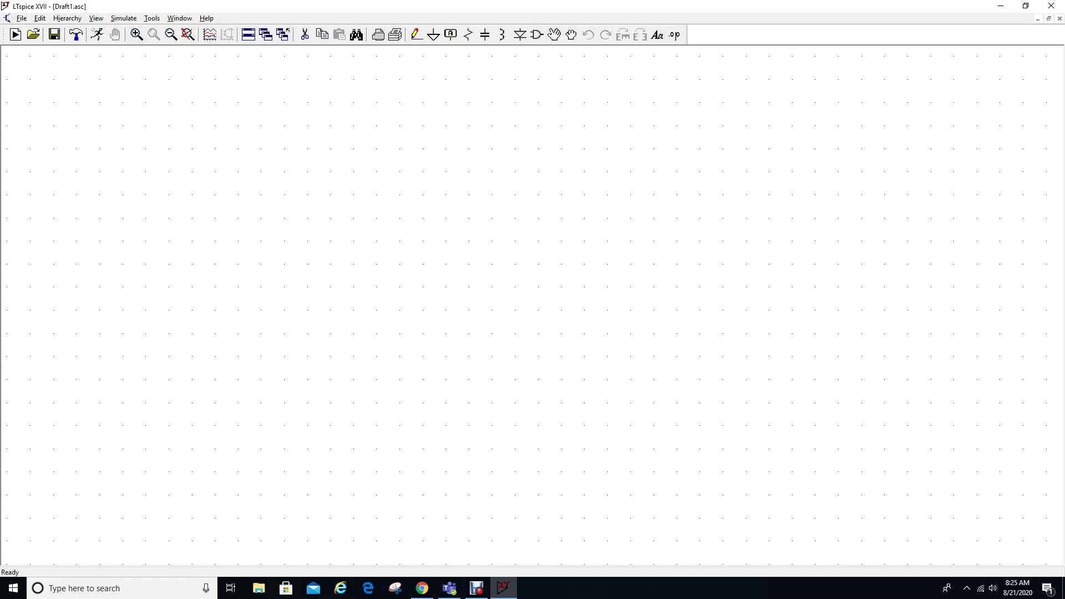
# Step: In the color preferences, set the schematic Wires color to red 210, green 221 and blue 255
pyautogui.hotkey('alt', 't')
pyautogui.press('Down')
pyautogui.press('Down')
pyautogui.press('Down')
pyautogui.press('Down')
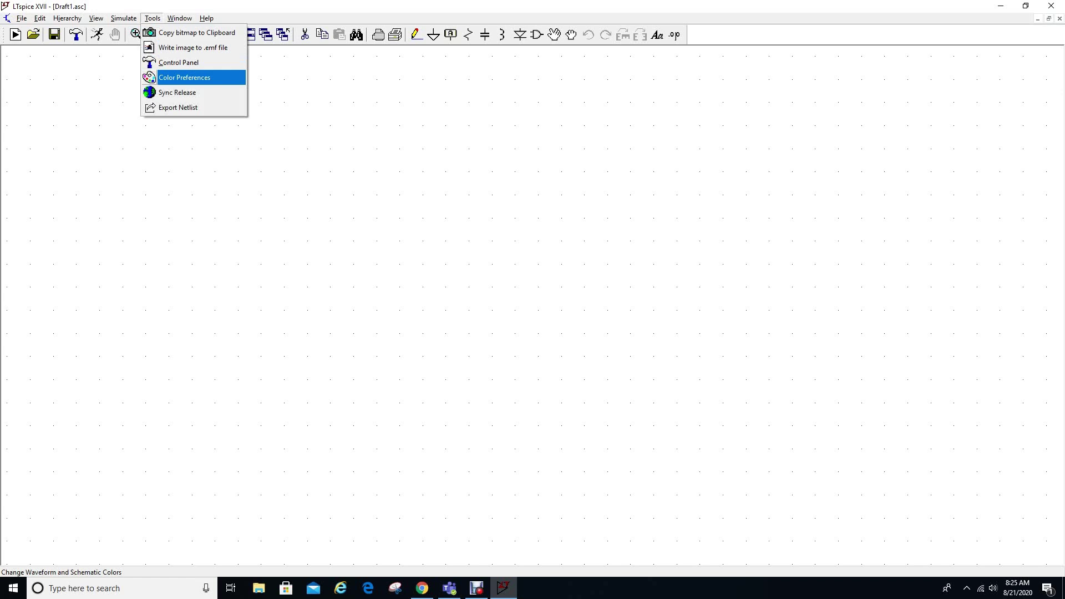
pyautogui.press('Return')
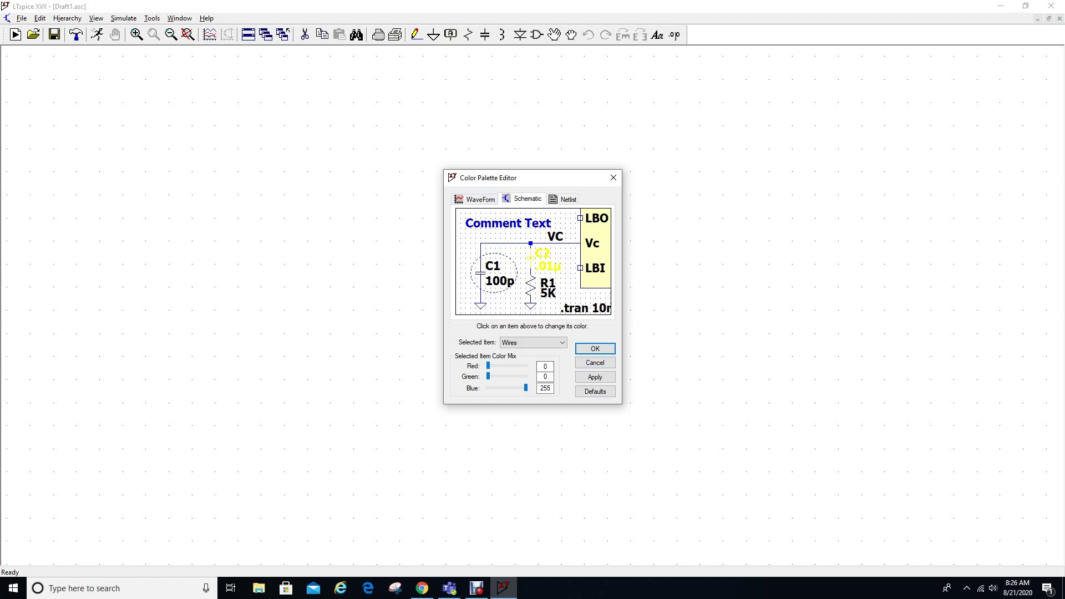
pyautogui.moveTo(488, 365); pyautogui.dragTo(521, 377)
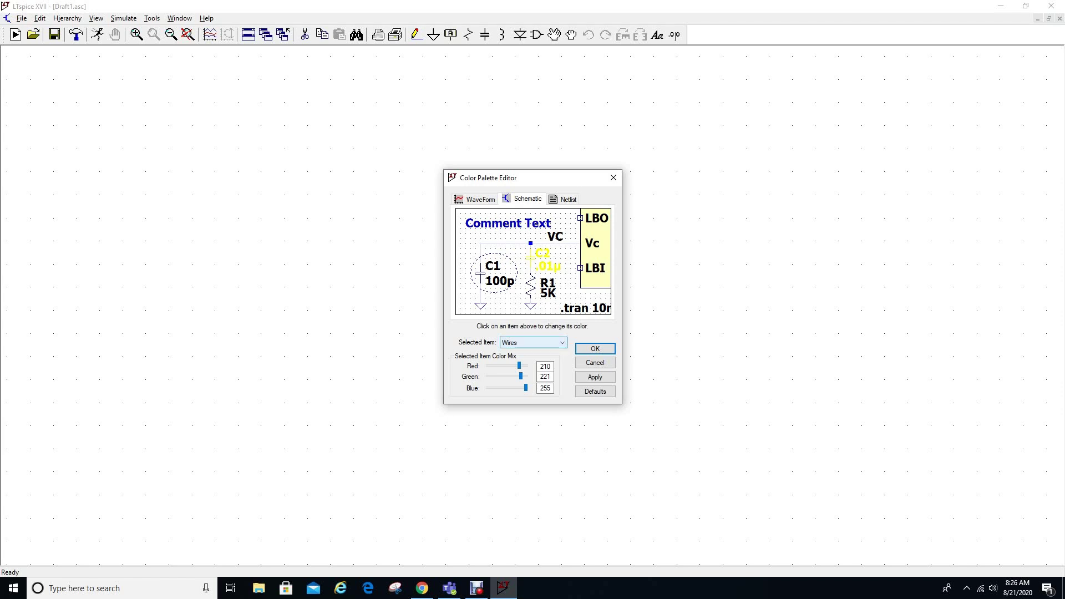
# Step: Set the red component of the schematic Background color to 255
pyautogui.click(533, 342)
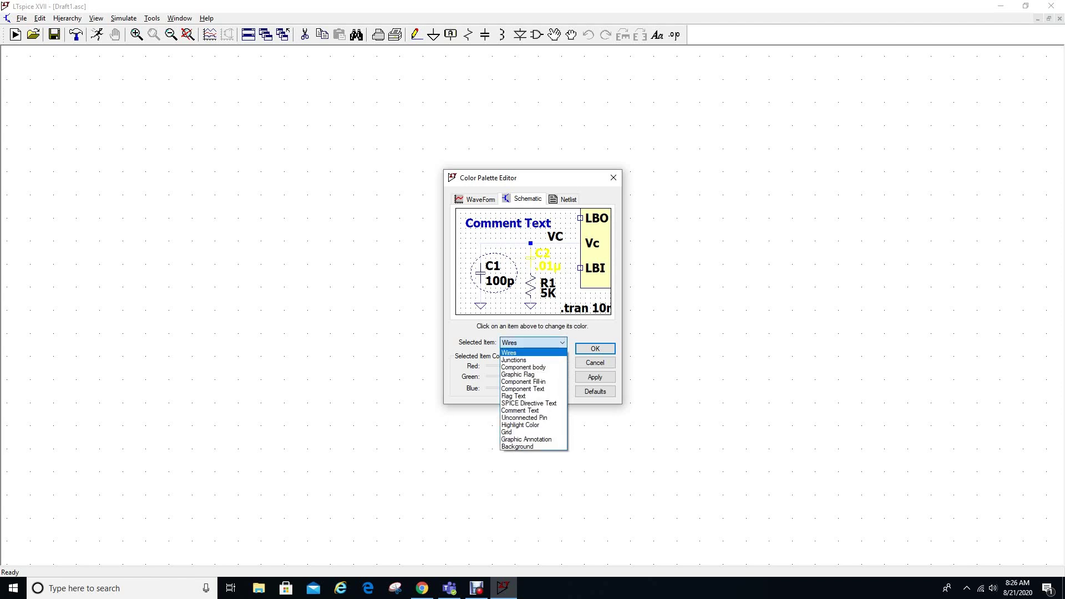
pyautogui.click(518, 446)
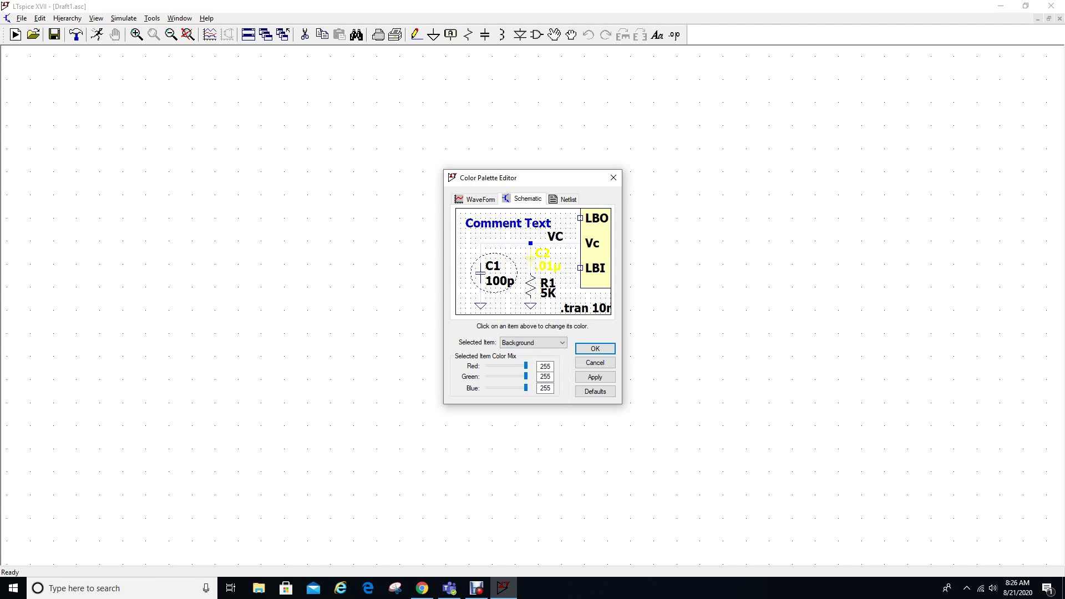
pyautogui.moveTo(525, 366)
pyautogui.mouseDown()
pyautogui.moveTo(505, 366)
pyautogui.moveTo(518, 376)
pyautogui.moveTo(505, 376)
pyautogui.moveTo(510, 388)
pyautogui.moveTo(526, 387)
pyautogui.moveTo(526, 376)
pyautogui.moveTo(506, 366)
pyautogui.moveTo(526, 366)
pyautogui.mouseUp()
# Step: Try a red level of 105 on the waveform Background color, set it back to 255 and accept the palette
pyautogui.click(477, 199)
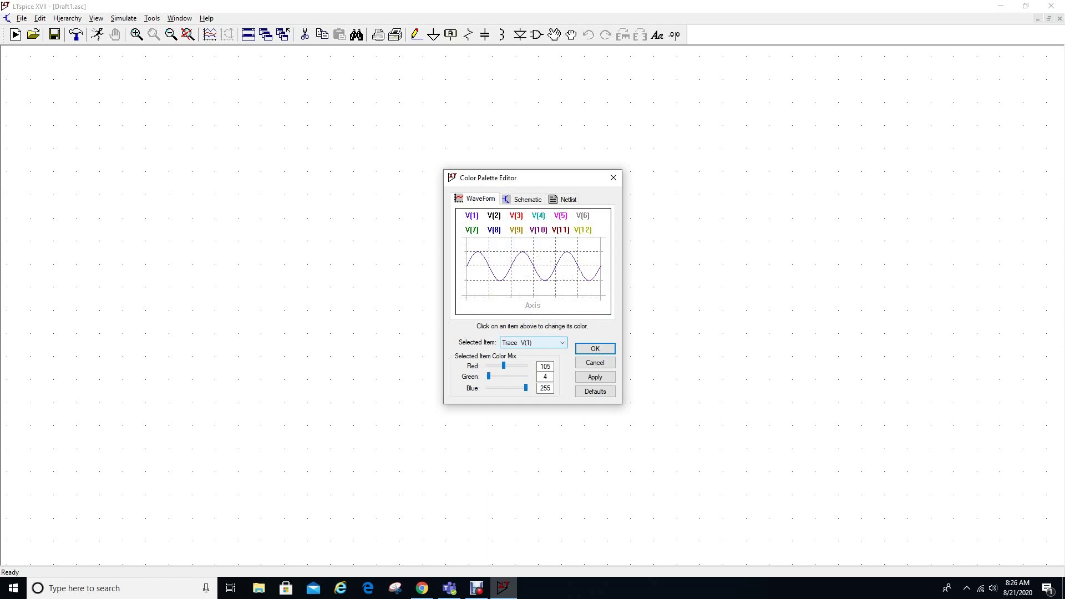
pyautogui.click(562, 342)
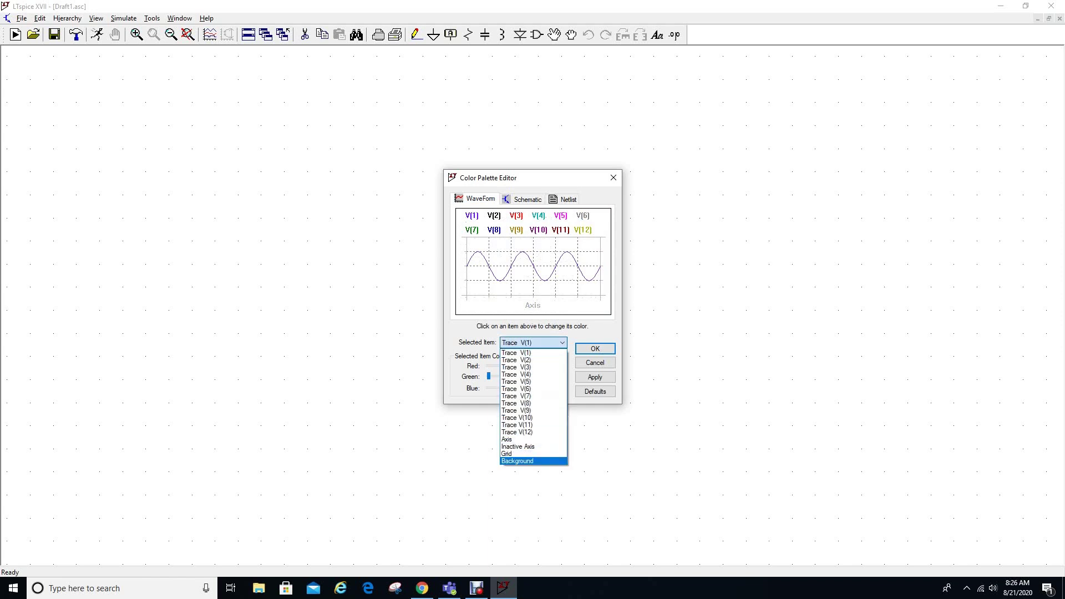
pyautogui.click(517, 461)
pyautogui.press('Left')
pyautogui.press('Left')
pyautogui.press('Left')
pyautogui.press('Left')
pyautogui.press('Left')
pyautogui.press('Left')
pyautogui.press('Left')
pyautogui.press('Left')
pyautogui.press('Left')
pyautogui.press('Left')
pyautogui.press('Left')
pyautogui.press('Left')
pyautogui.press('Left')
pyautogui.press('Left')
pyautogui.press('Left')
pyautogui.press('Left')
pyautogui.press('Left')
pyautogui.press('Left')
pyautogui.press('Left')
pyautogui.press('Left')
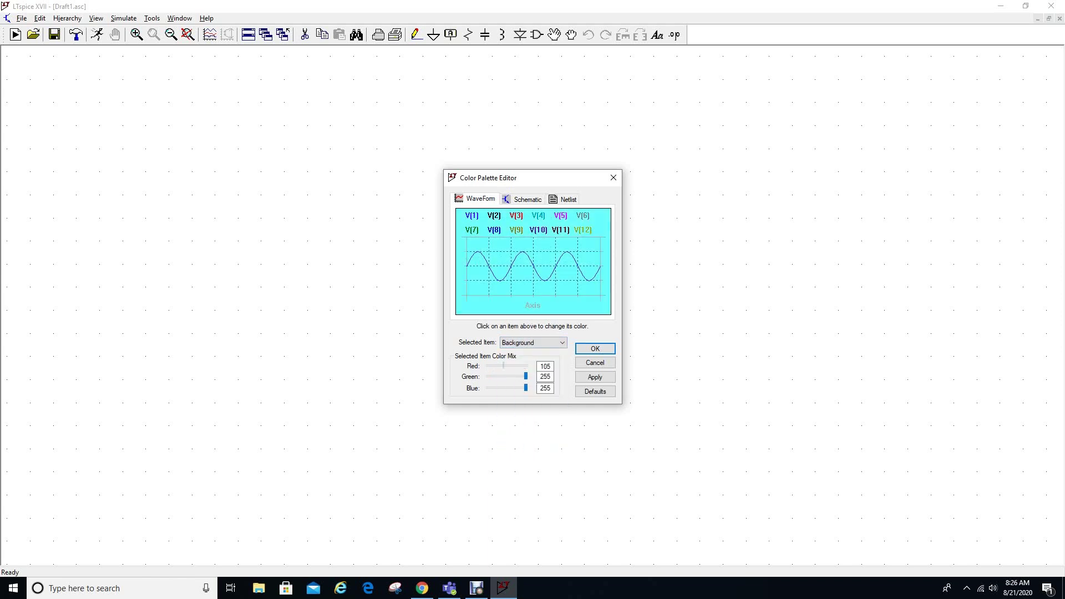
pyautogui.press('End')
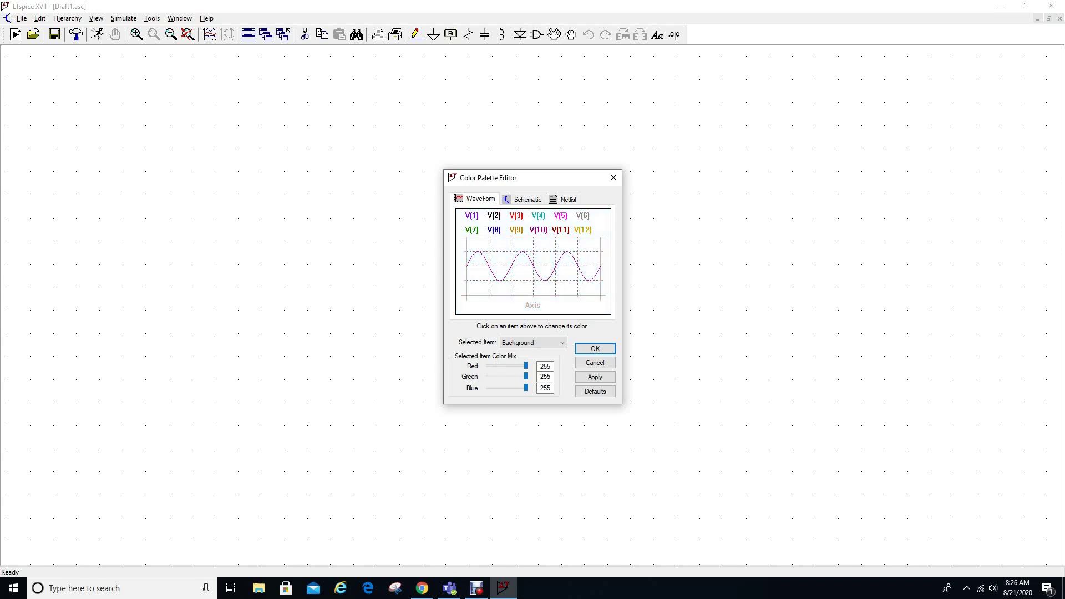
pyautogui.press('Return')
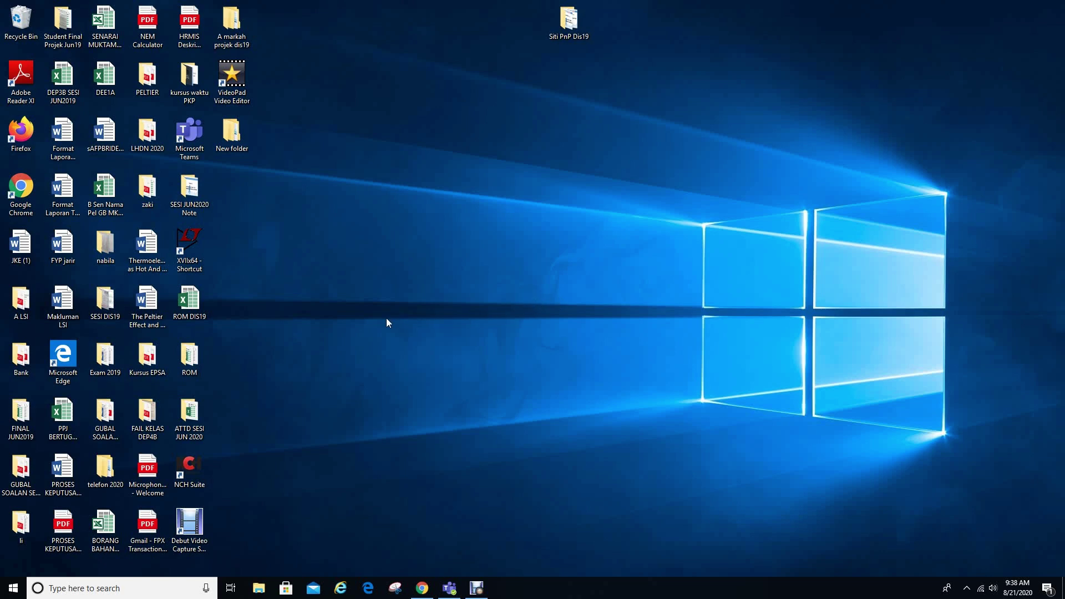
# Step: Launch LTspice from its XVIIx64 desktop shortcut
pyautogui.doubleClick(189, 244)
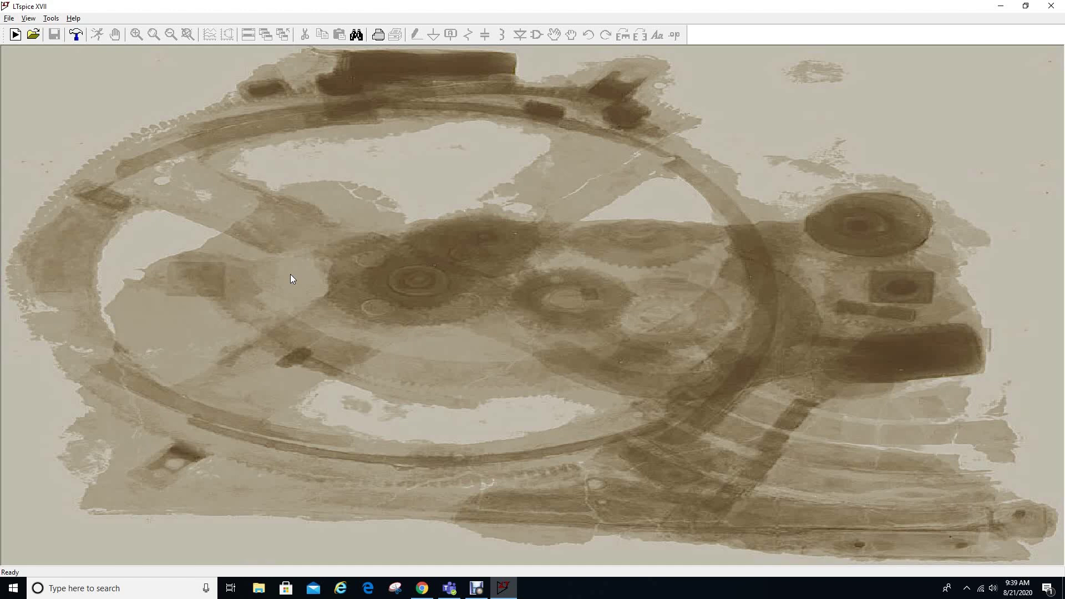
# Step: Create a new schematic and place one voltage source symbol in it
pyautogui.click(15, 35)
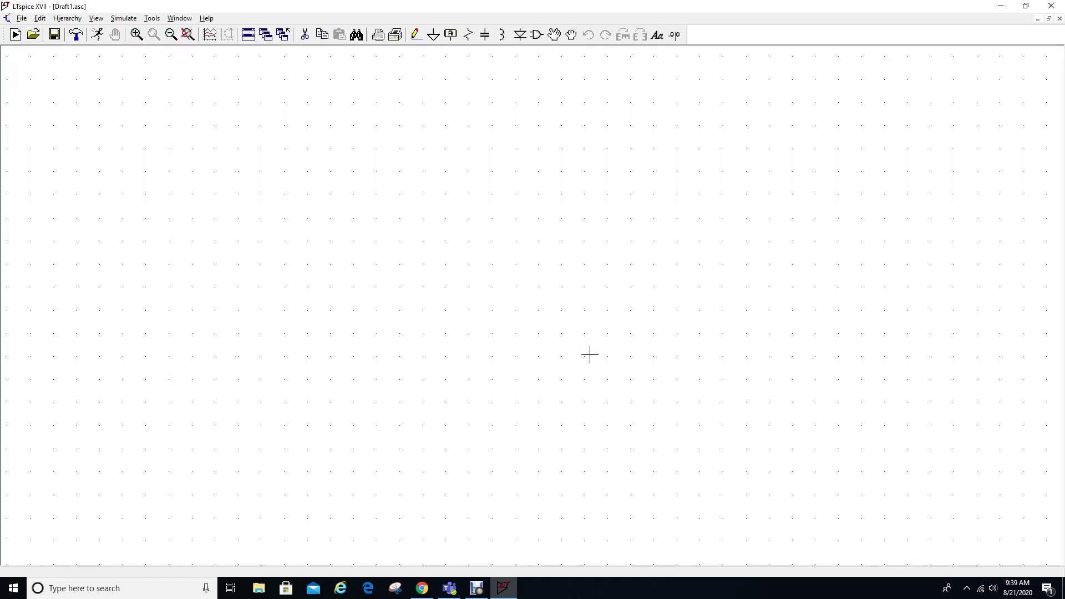
pyautogui.click(536, 37)
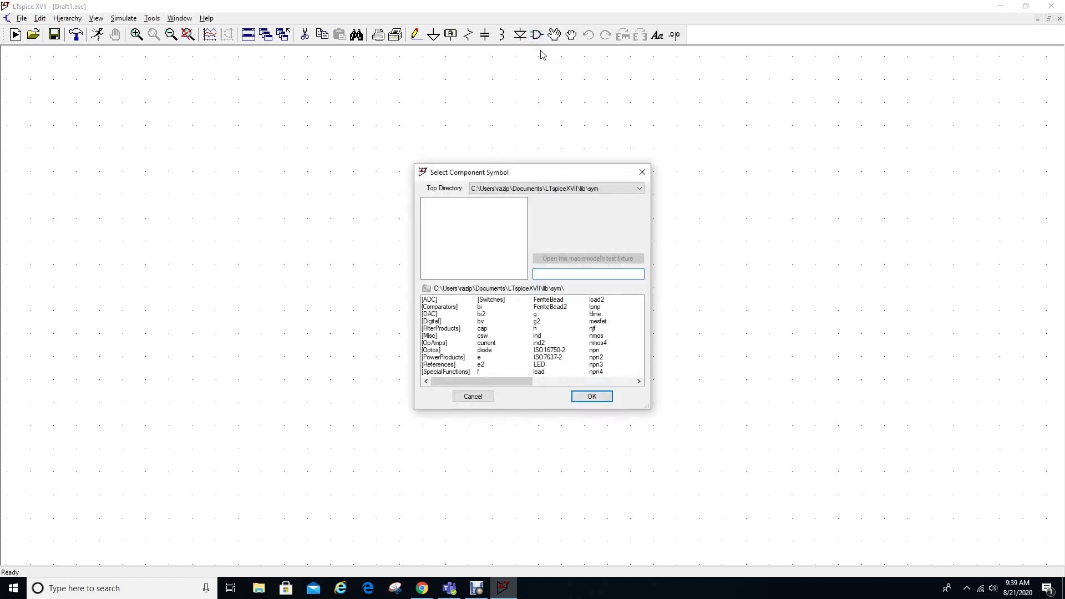
pyautogui.write('vo')
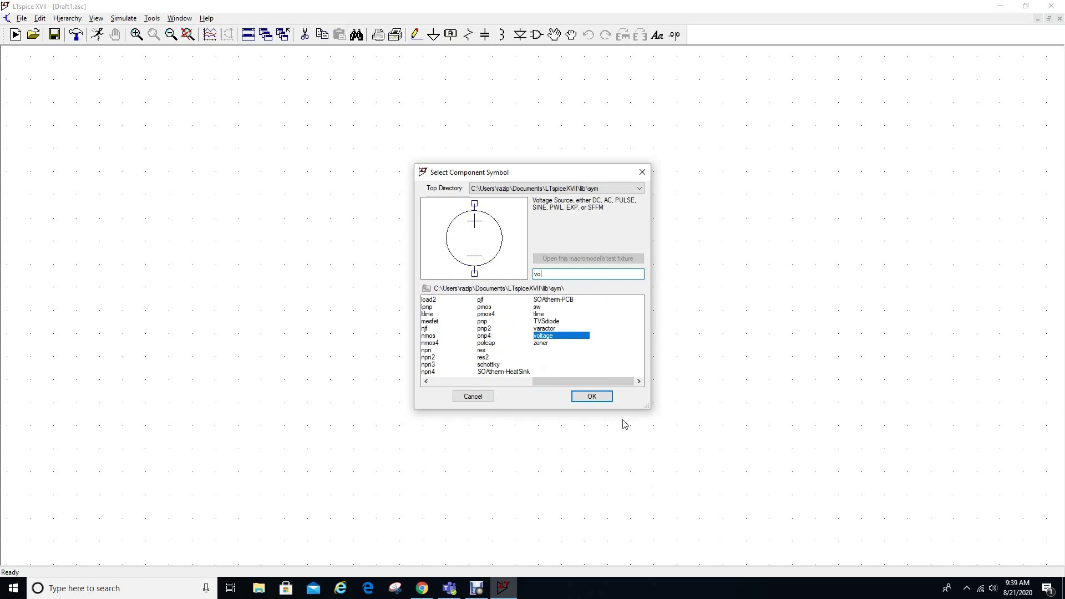
pyautogui.click(600, 401)
pyautogui.click(400, 166)
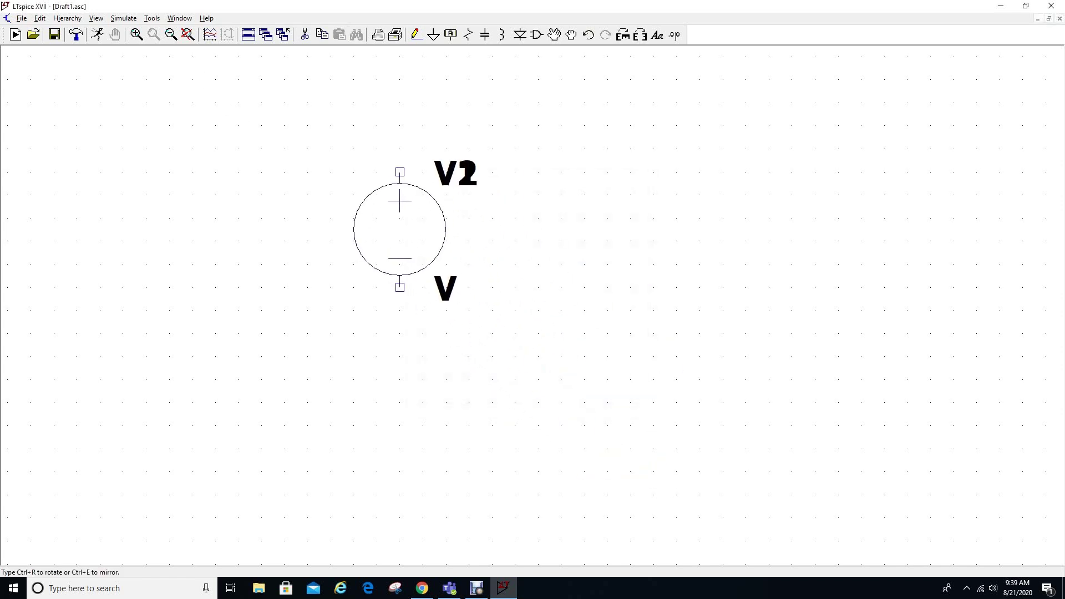
pyautogui.press('Escape')
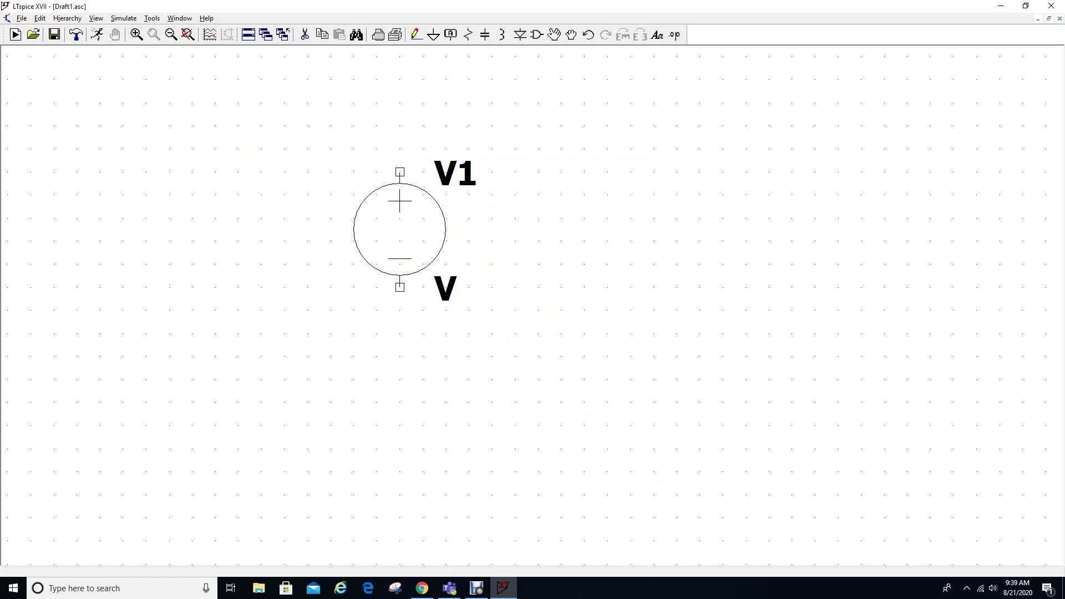
# Step: Place a ground symbol below V1 and wire it to the source's negative terminal
pyautogui.click(433, 34)
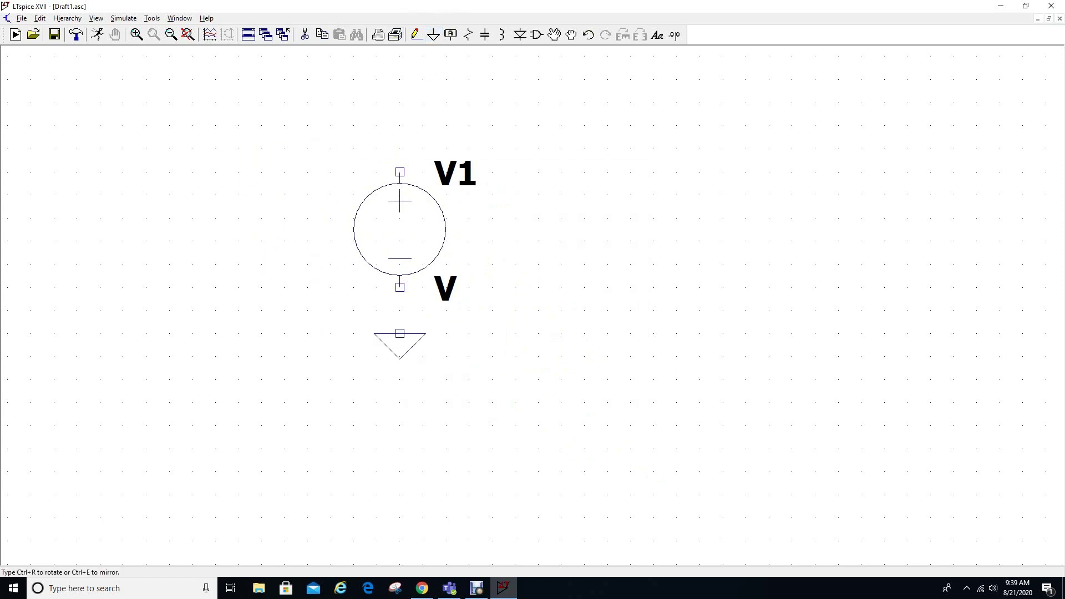
pyautogui.click(399, 333)
pyautogui.press('Escape')
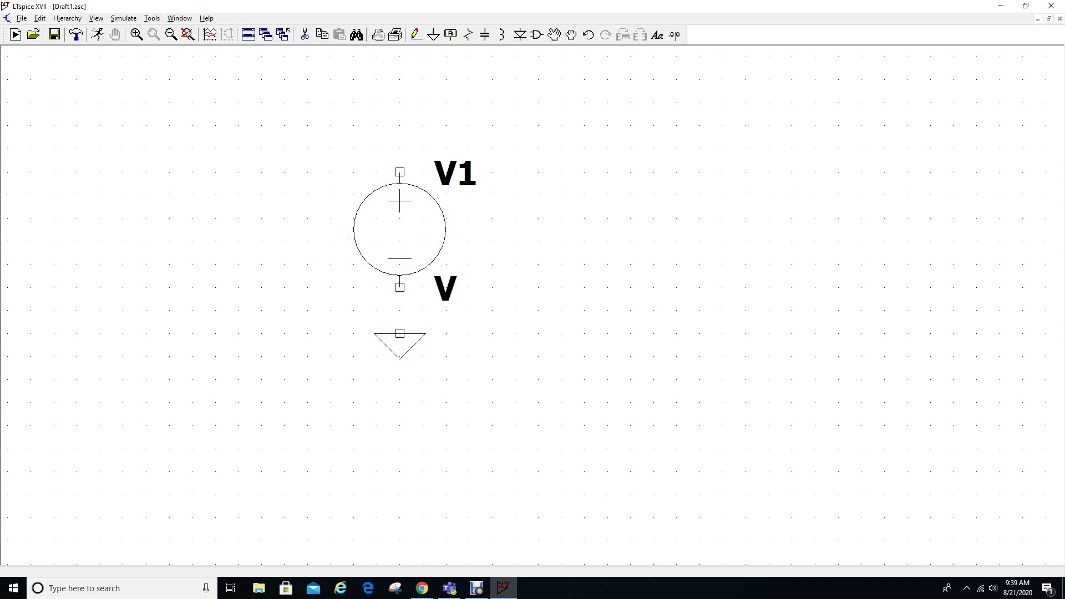
pyautogui.click(416, 35)
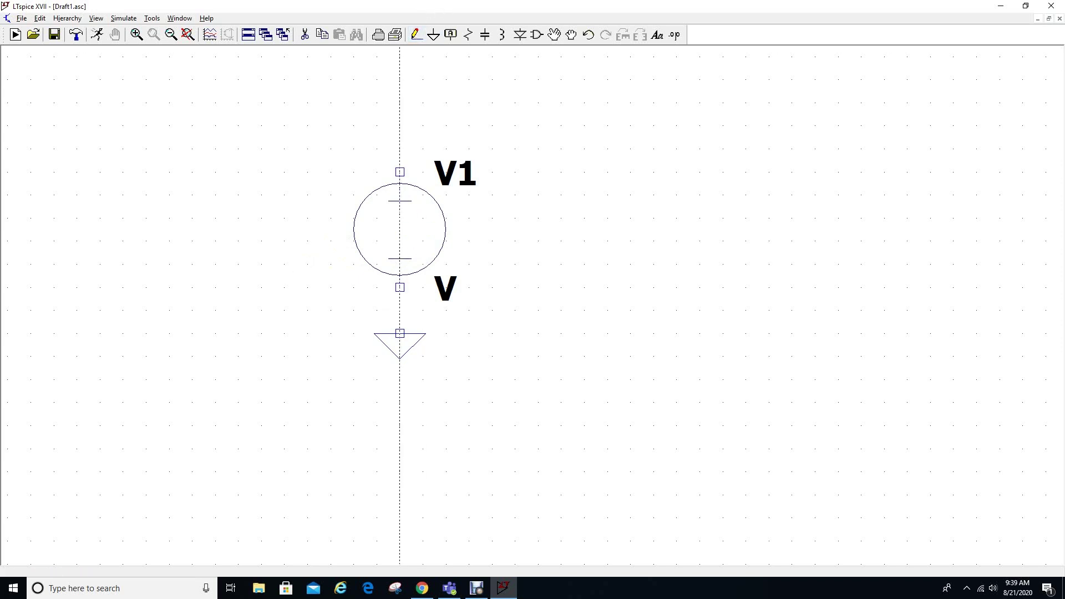
pyautogui.click(400, 287)
pyautogui.click(399, 333)
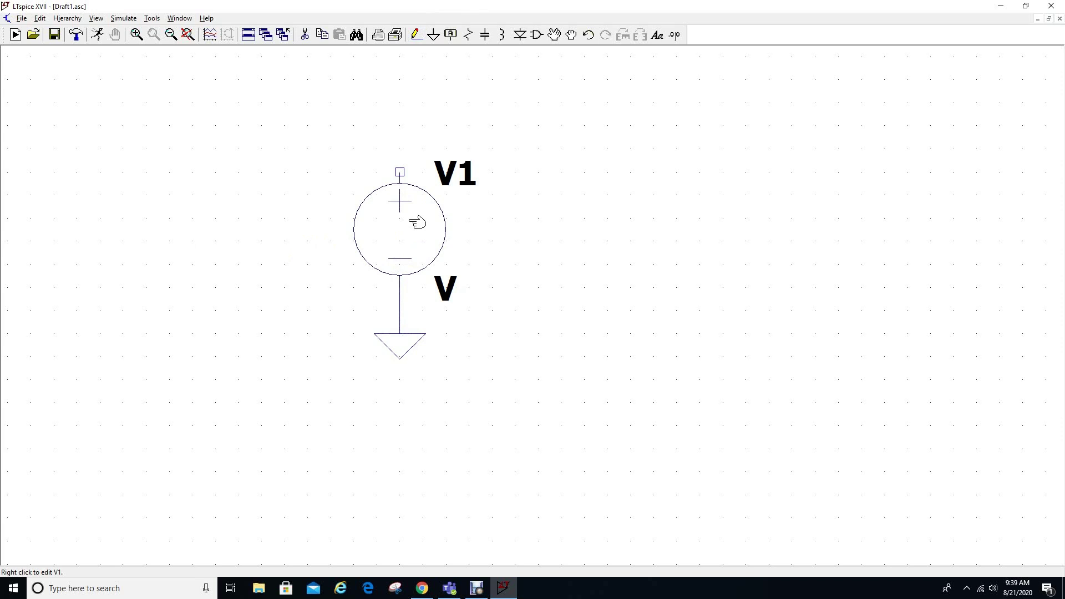
# Step: Configure V1 as a PULSE source with Vinitial 1, Von 2, Tdelay 2m, Trise 1m, Tfall 1m and Ton 2m
pyautogui.rightClick(411, 229)
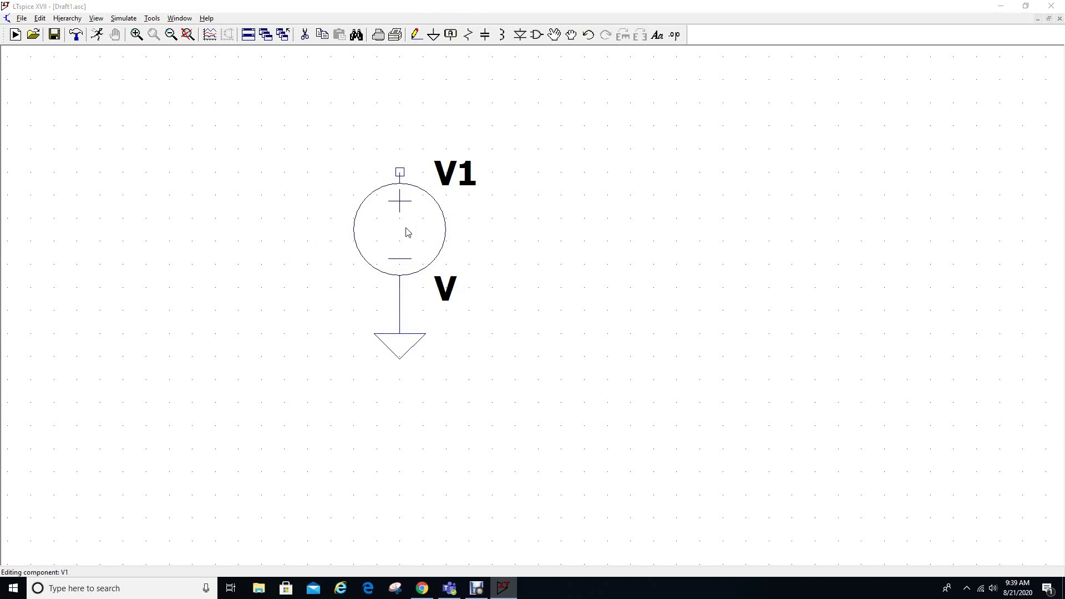
pyautogui.click(599, 313)
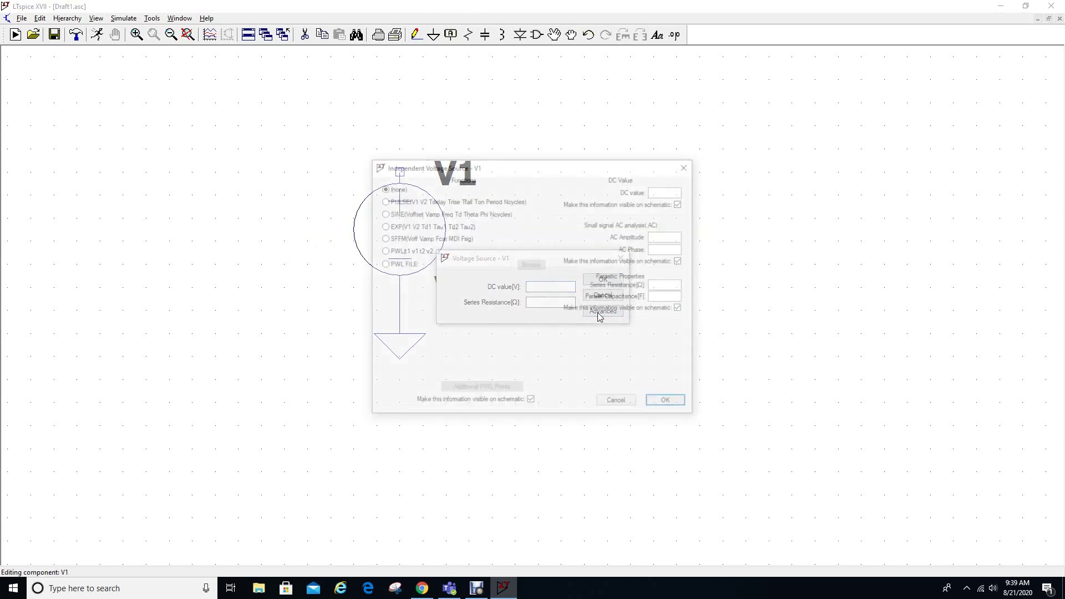
pyautogui.click(383, 202)
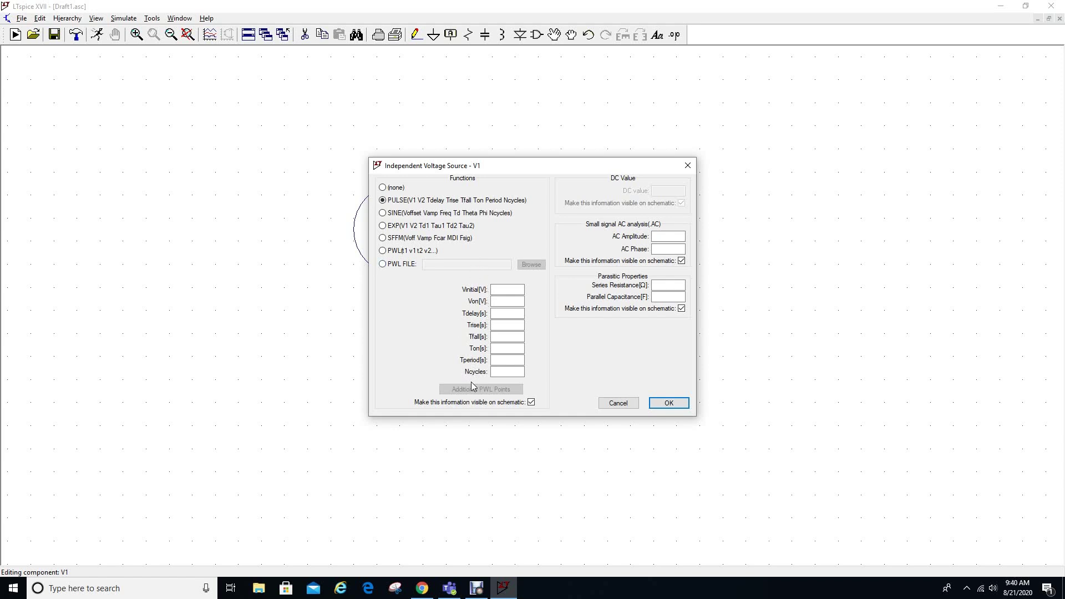
pyautogui.click(492, 301)
pyautogui.click(511, 289)
pyautogui.click(503, 304)
pyautogui.click(509, 314)
pyautogui.click(514, 325)
pyautogui.press('Tab')
pyautogui.click(512, 351)
pyautogui.write('2m')
pyautogui.click(667, 405)
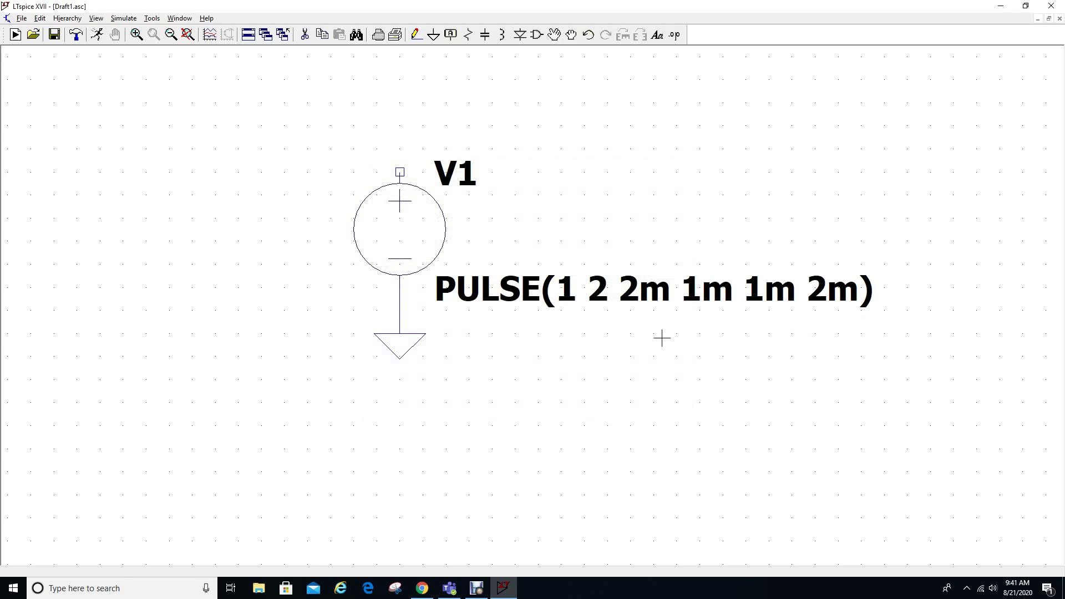
# Step: Review V1's pulse parameters alongside the PULSE text on the schematic
pyautogui.rightClick(398, 239)
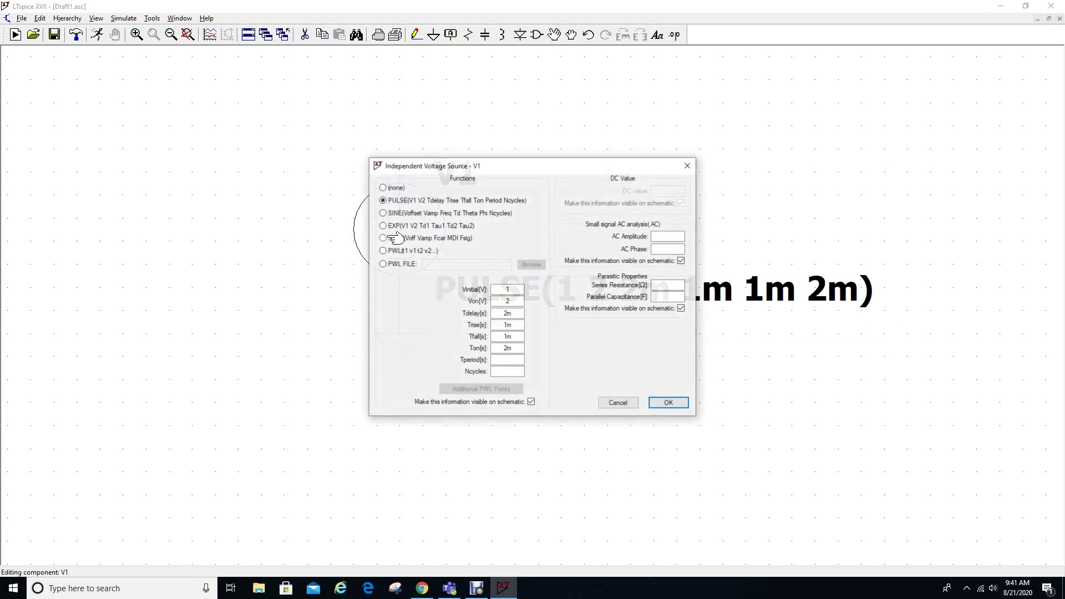
pyautogui.moveTo(551, 167); pyautogui.dragTo(662, 321)
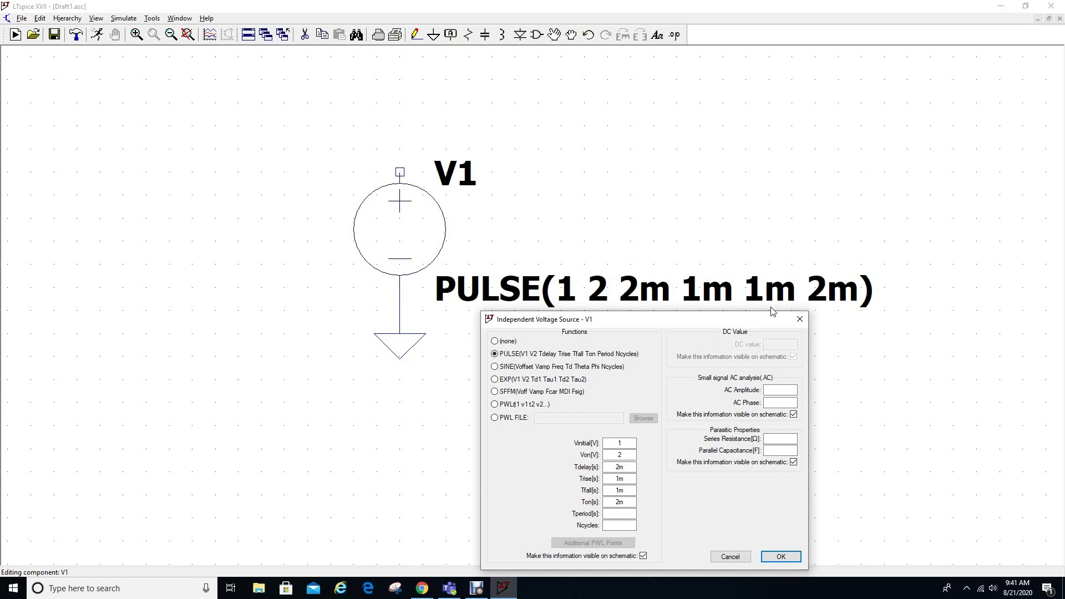
pyautogui.click(780, 557)
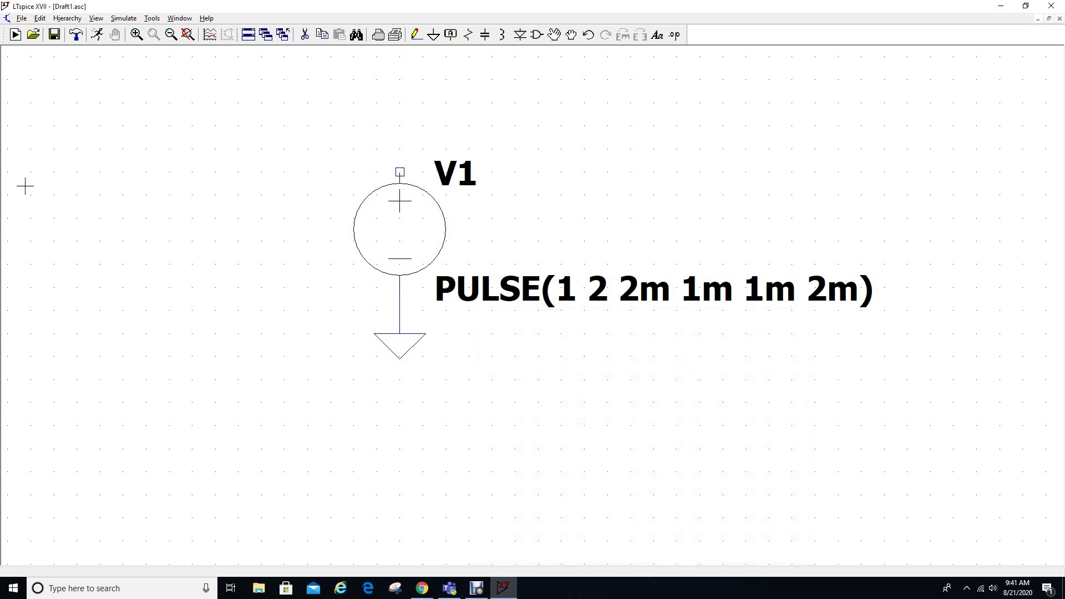
# Step: Run a transient simulation with a stop time of 20m and plot the voltage at V1's positive terminal
pyautogui.click(97, 35)
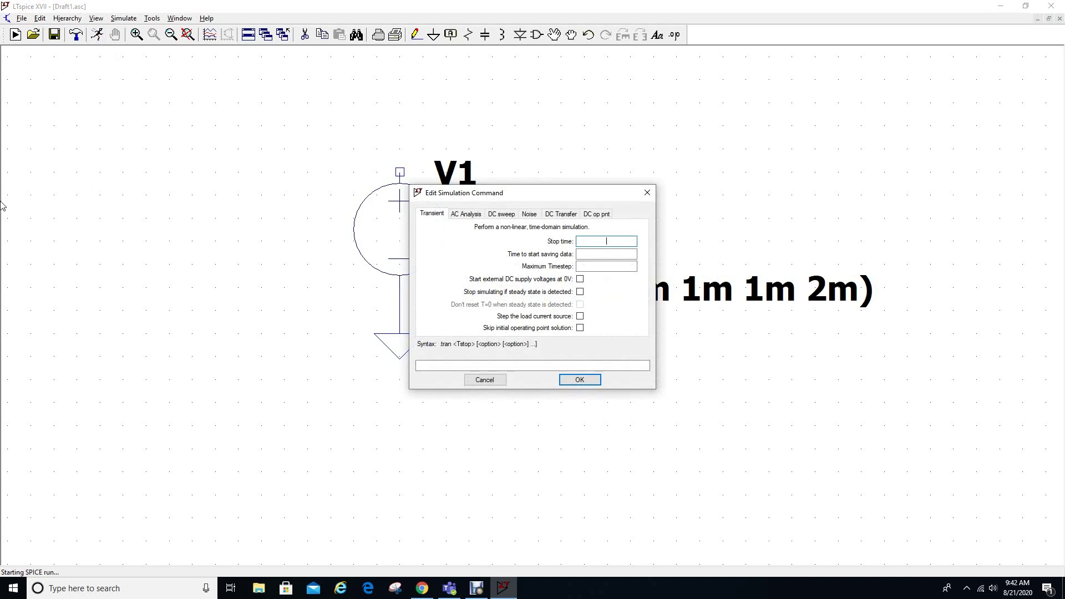
pyautogui.write('20m')
pyautogui.click(578, 380)
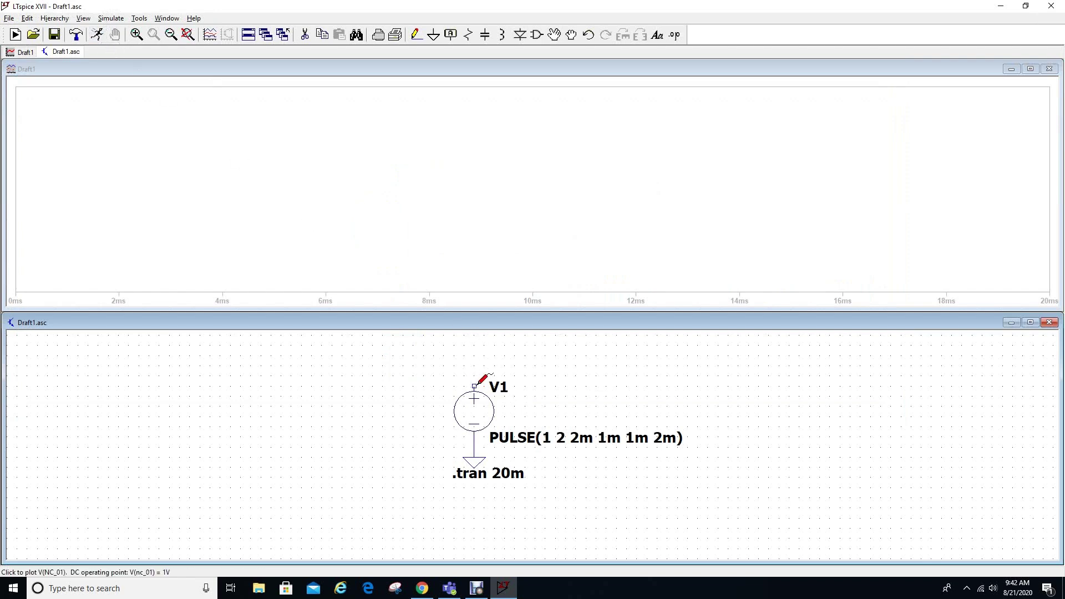
pyautogui.click(475, 383)
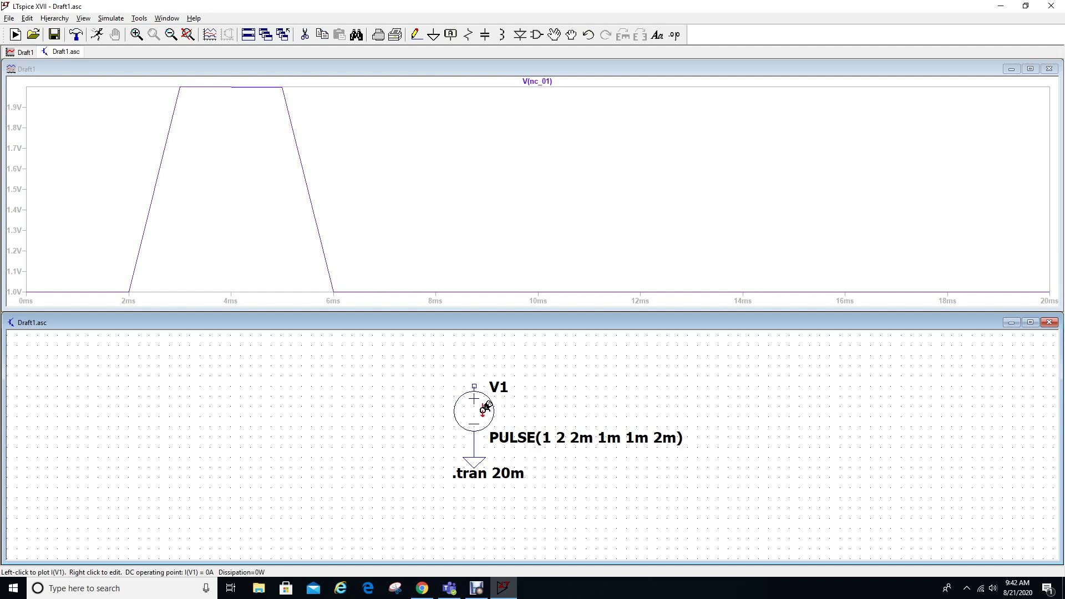
# Step: Set V1's pulse rise time to 1n and rerun the simulation
pyautogui.rightClick(486, 407)
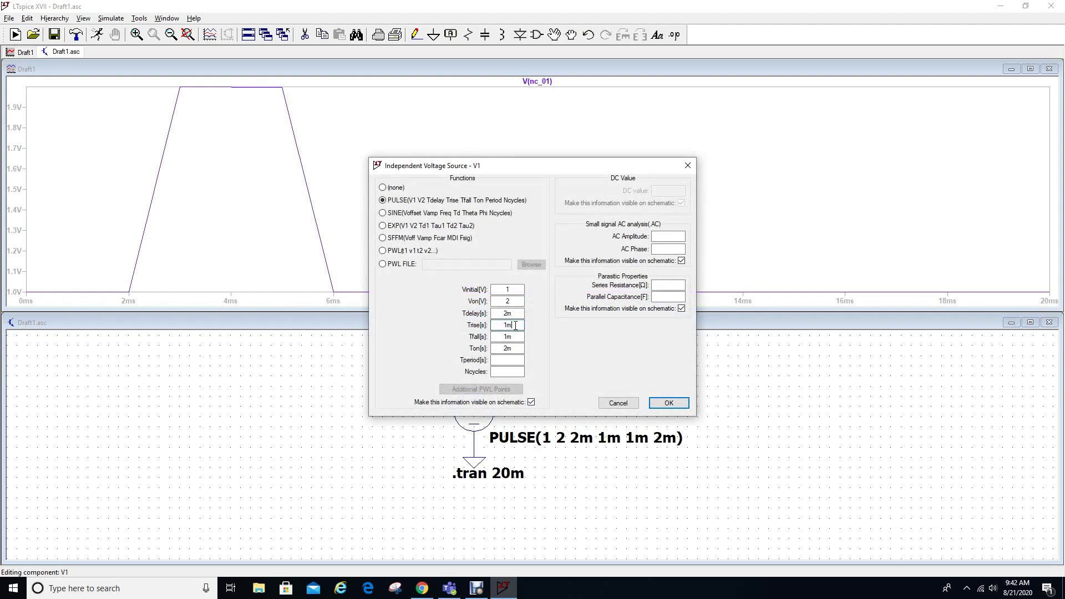
pyautogui.doubleClick(516, 325)
pyautogui.write('1n')
pyautogui.click(668, 403)
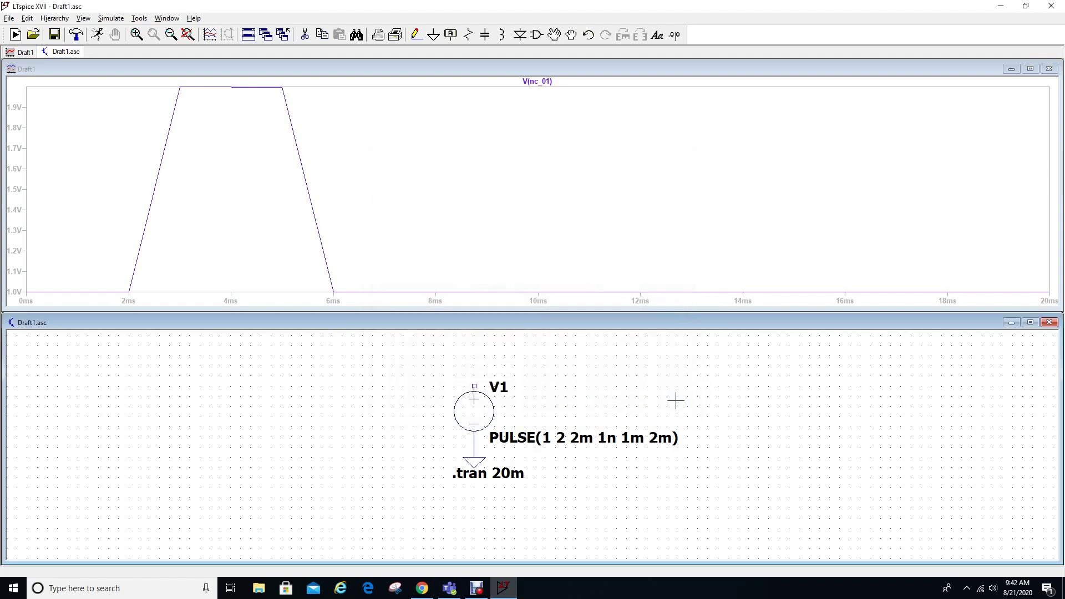
pyautogui.click(97, 35)
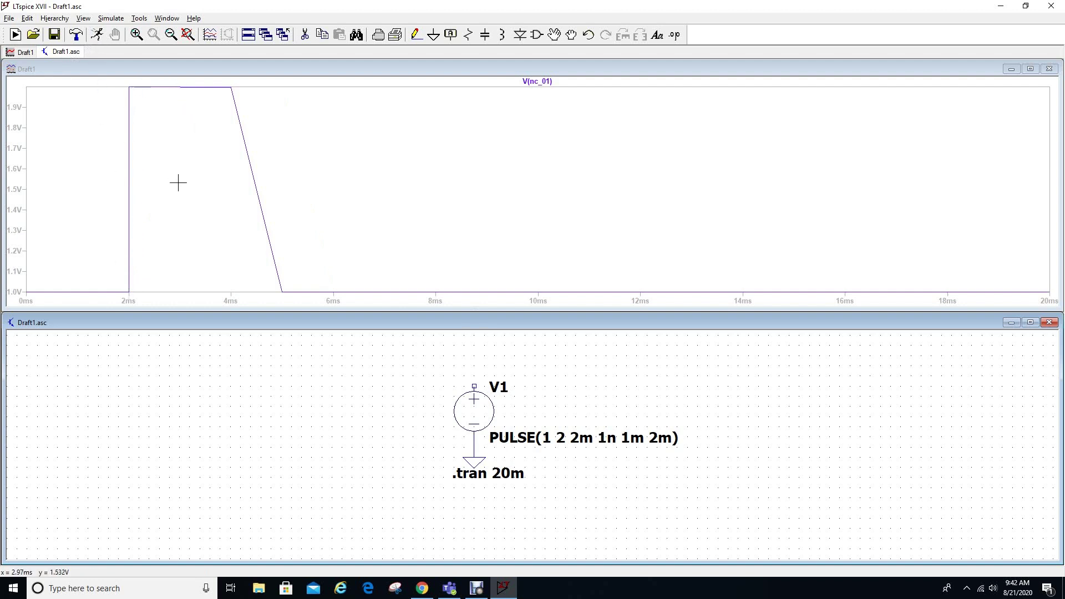
# Step: Set V1's pulse fall time to 1n and rerun the simulation
pyautogui.rightClick(475, 409)
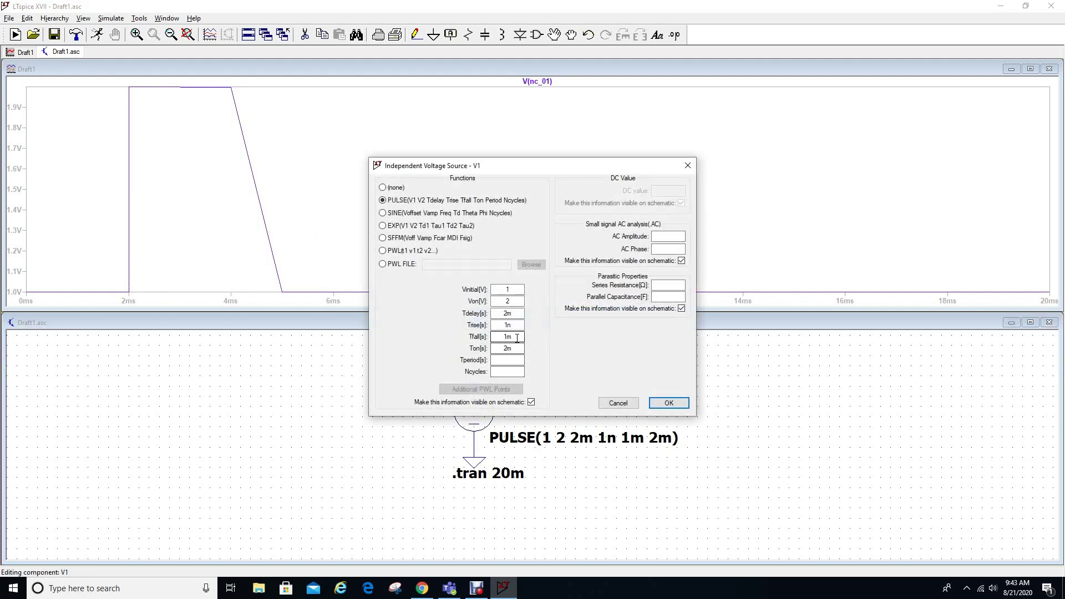
pyautogui.doubleClick(500, 336)
pyautogui.write('1n')
pyautogui.click(668, 402)
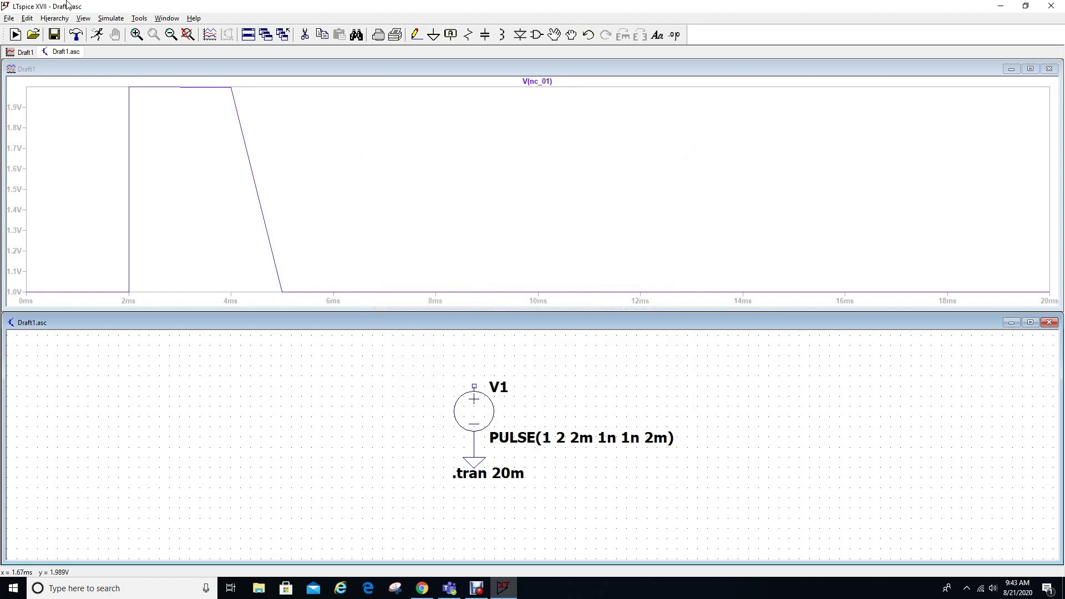
pyautogui.click(97, 34)
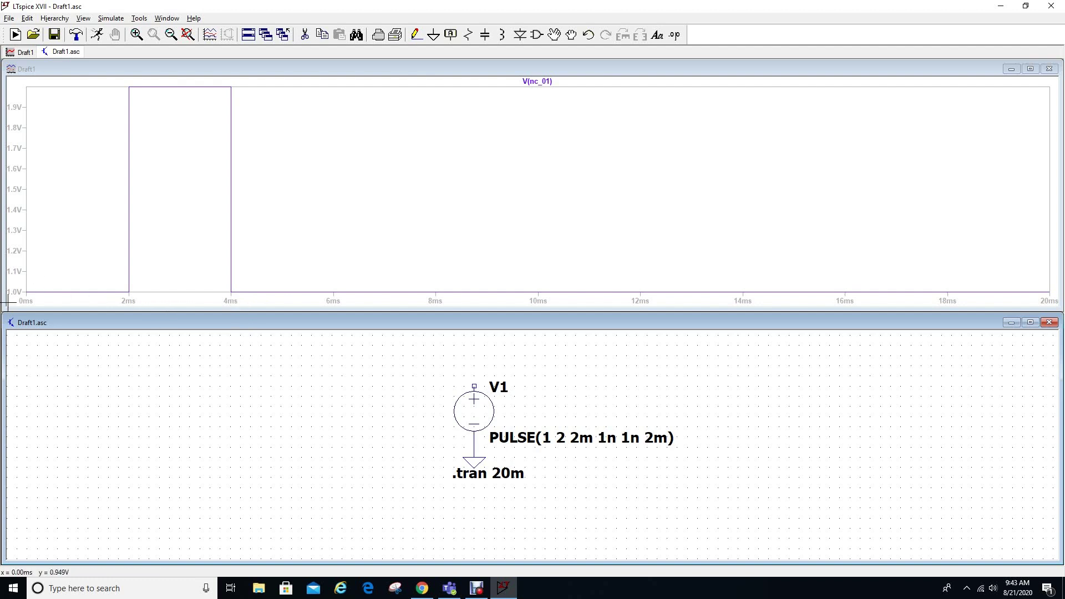
# Step: Add the current through V1 to the waveform plot
pyautogui.rightClick(173, 257)
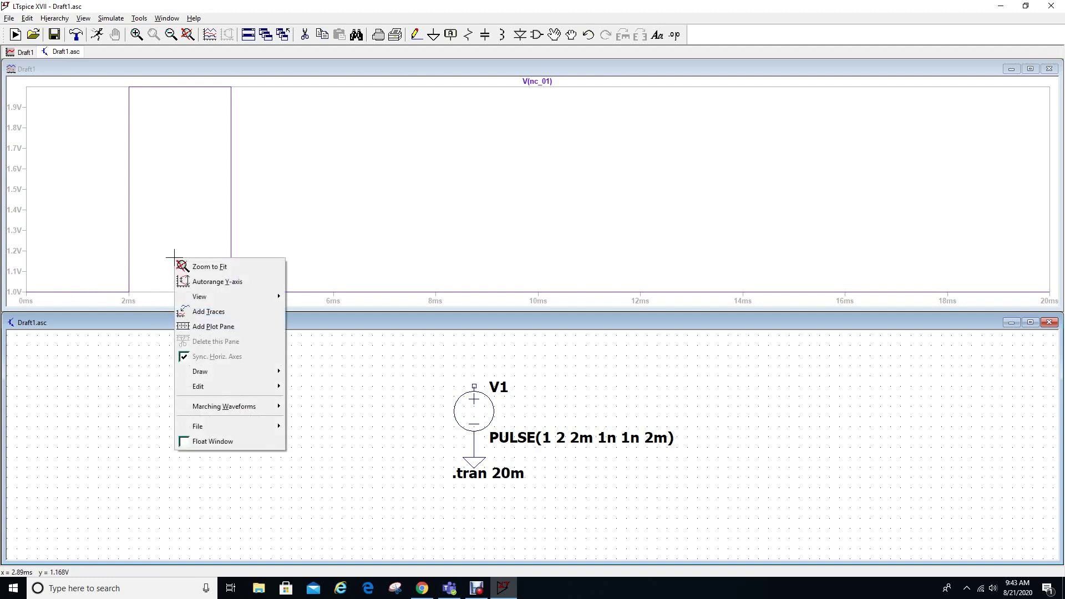
pyautogui.click(482, 421)
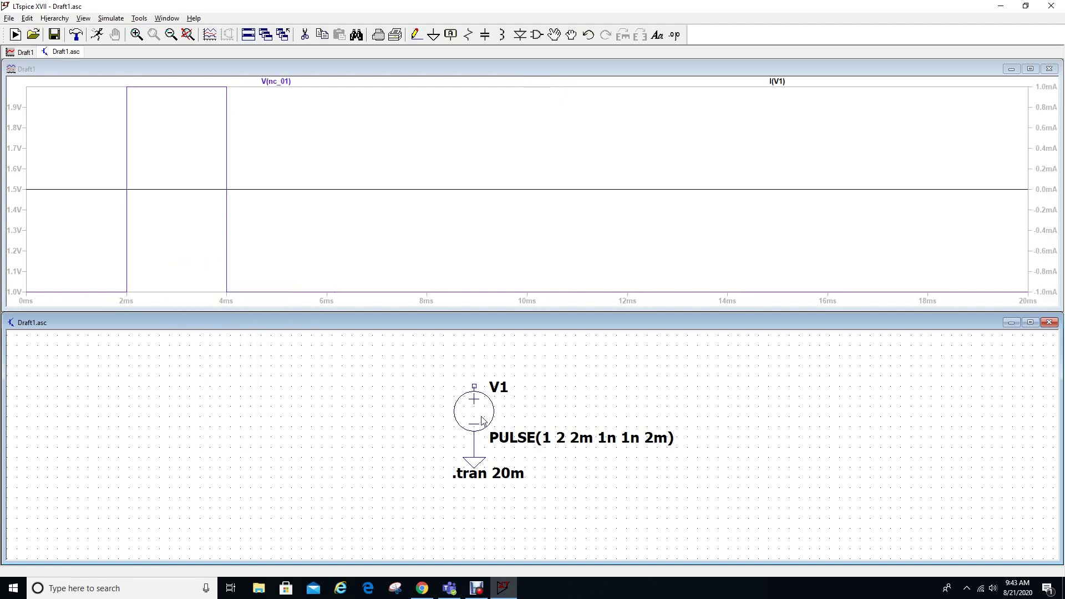
# Step: Try a pulse delay of 1m on V1 and rerun the simulation
pyautogui.rightClick(482, 421)
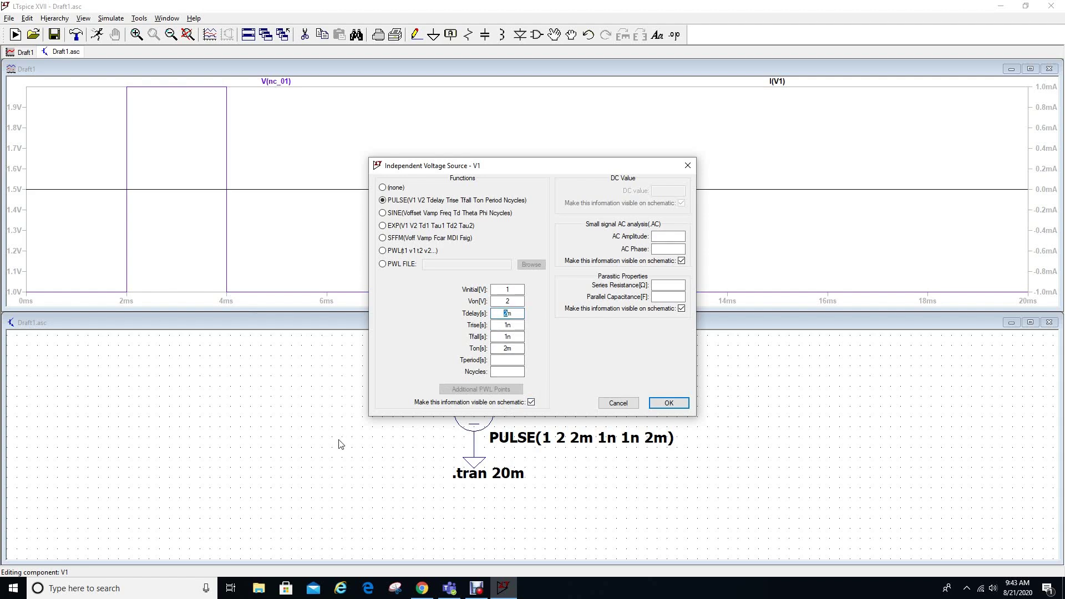
pyautogui.click(682, 403)
pyautogui.click(15, 34)
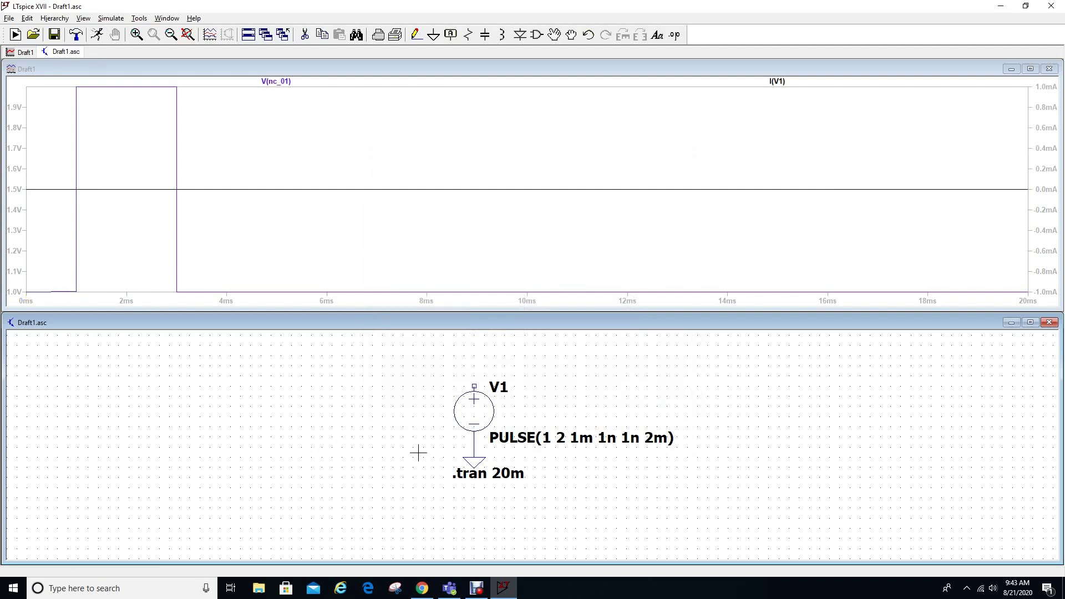
# Step: Restore V1's pulse delay to 2m and rerun the simulation
pyautogui.rightClick(474, 415)
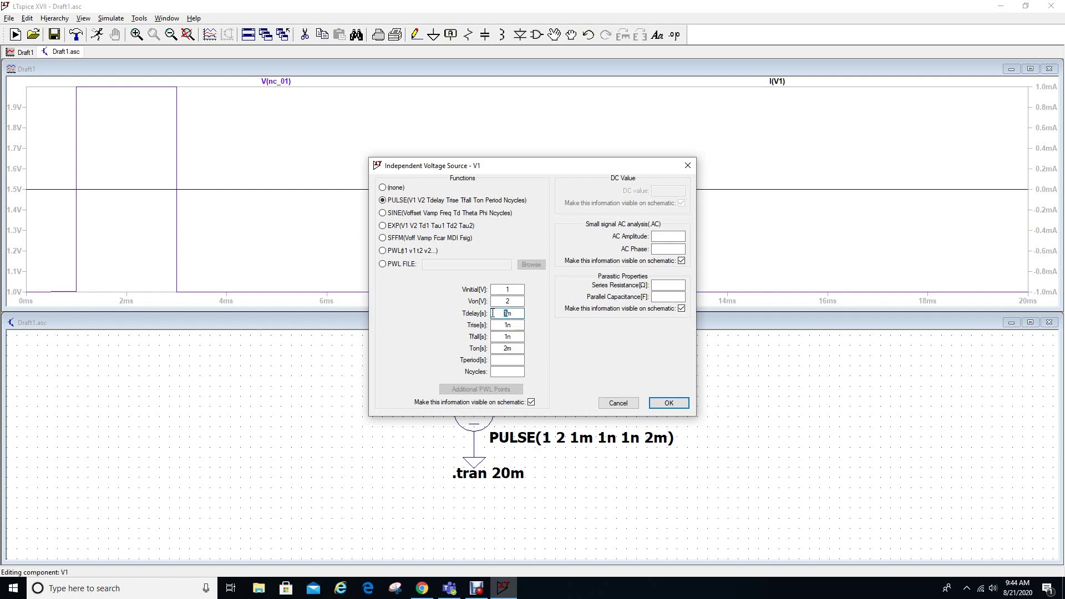
pyautogui.write('2')
pyautogui.click(669, 403)
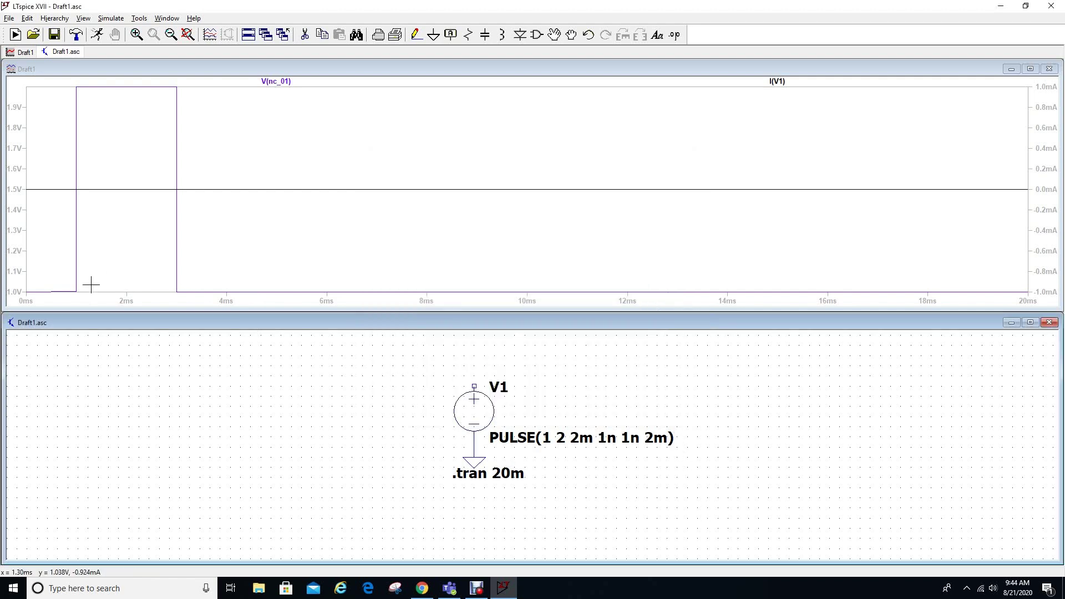
pyautogui.click(97, 35)
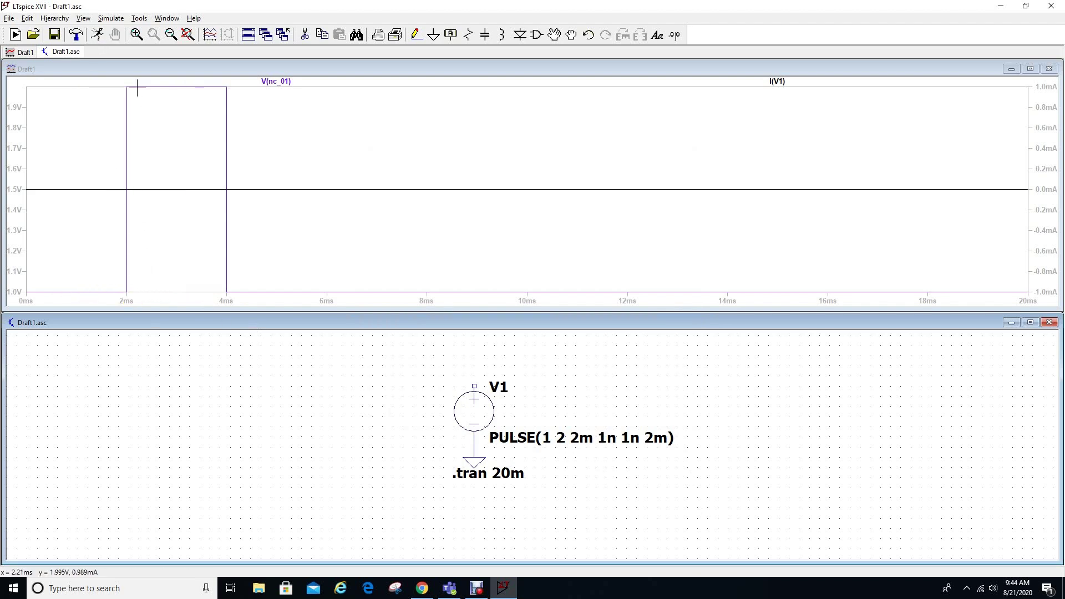
# Step: Set V1's pulse on time (Ton) to 1m and rerun the simulation
pyautogui.rightClick(475, 411)
pyautogui.click(503, 348)
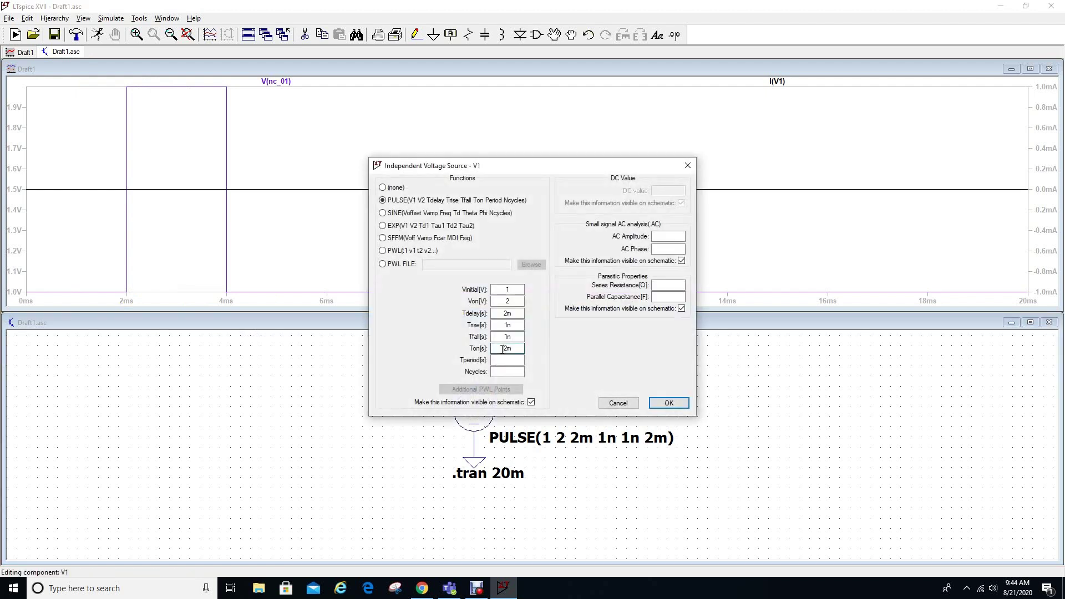
pyautogui.press('Delete')
pyautogui.click(673, 404)
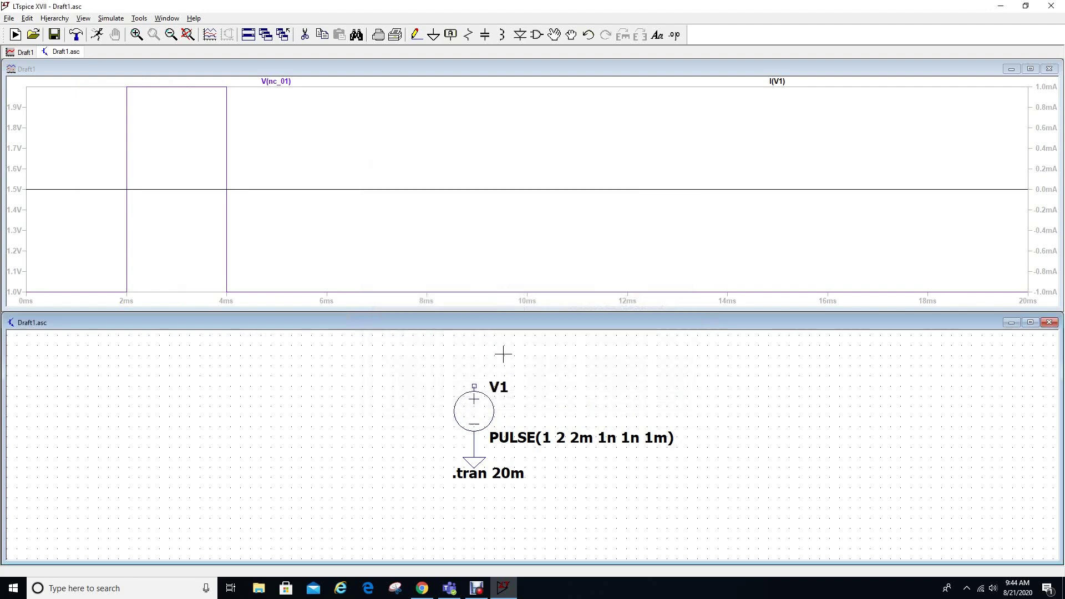
pyautogui.click(95, 35)
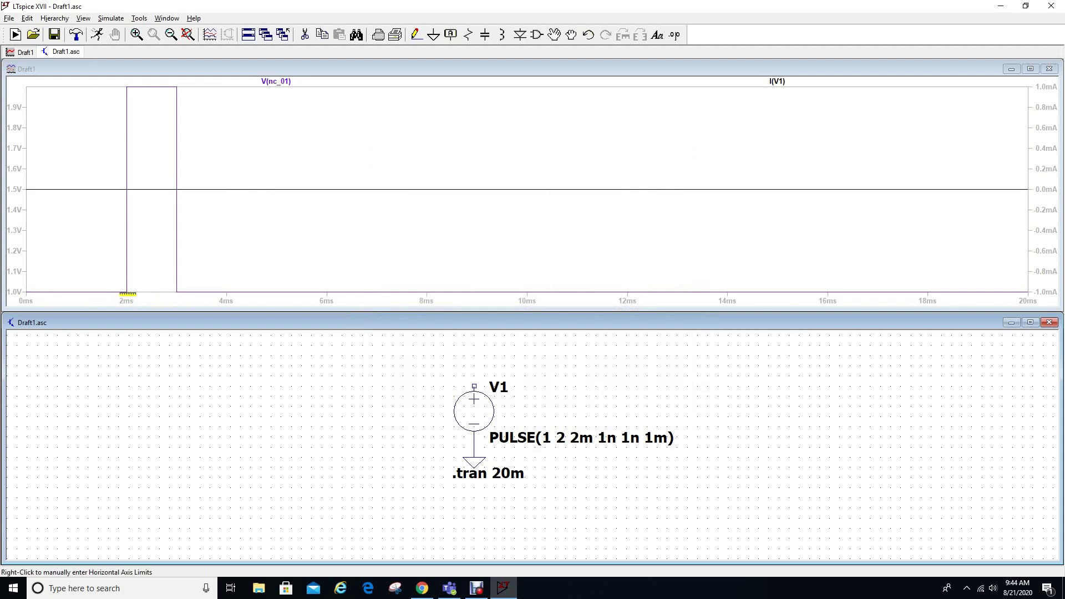
# Step: Try a pulse period of 10m on V1 and rerun the simulation
pyautogui.rightClick(469, 413)
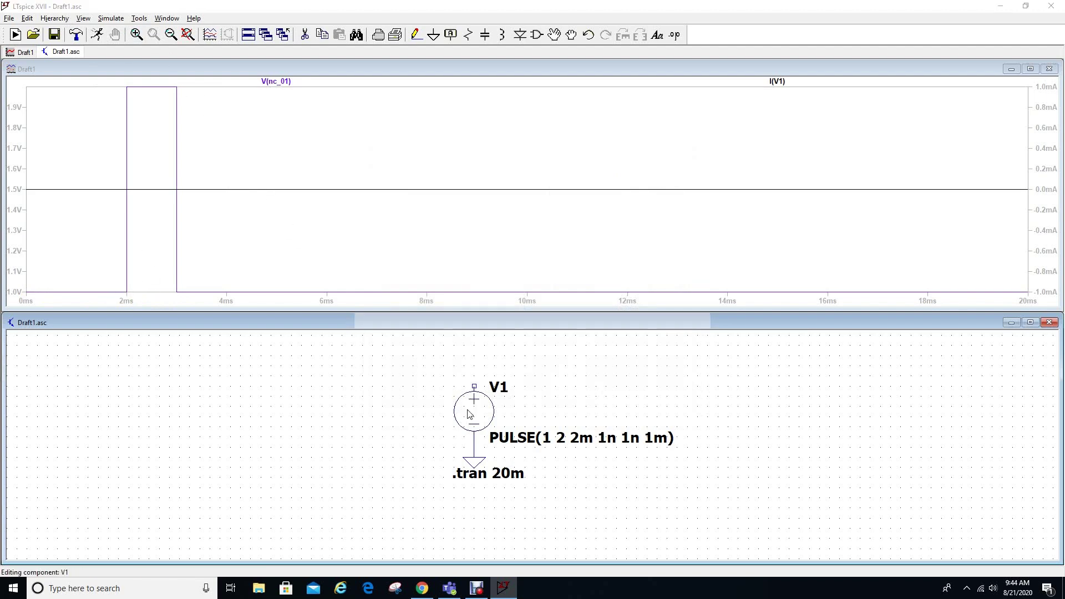
pyautogui.click(511, 350)
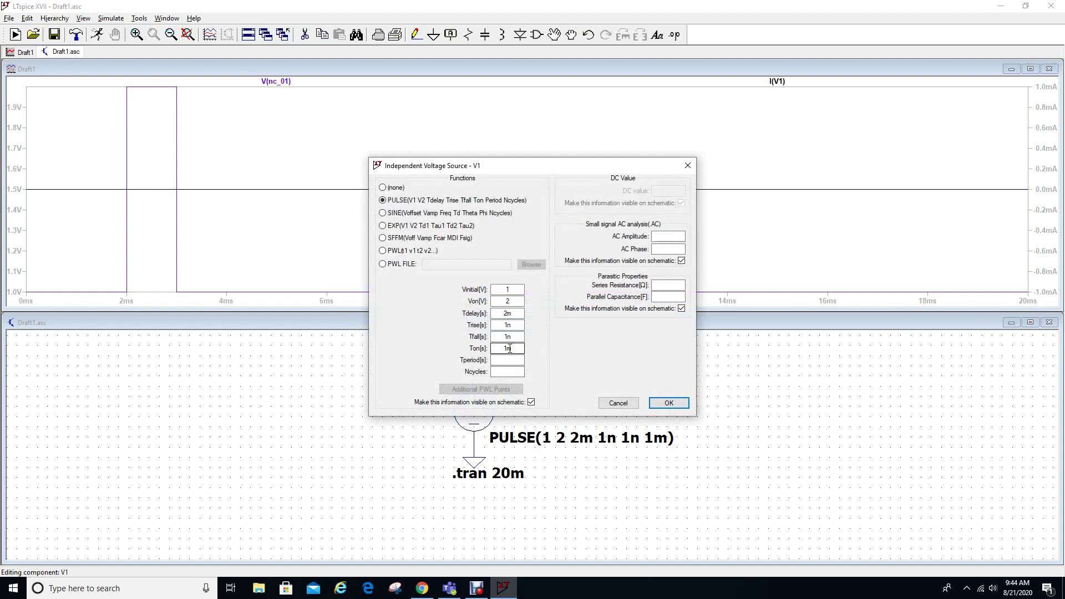
pyautogui.click(511, 336)
pyautogui.click(506, 372)
pyautogui.click(509, 361)
pyautogui.click(514, 364)
pyautogui.write('0m')
pyautogui.click(669, 403)
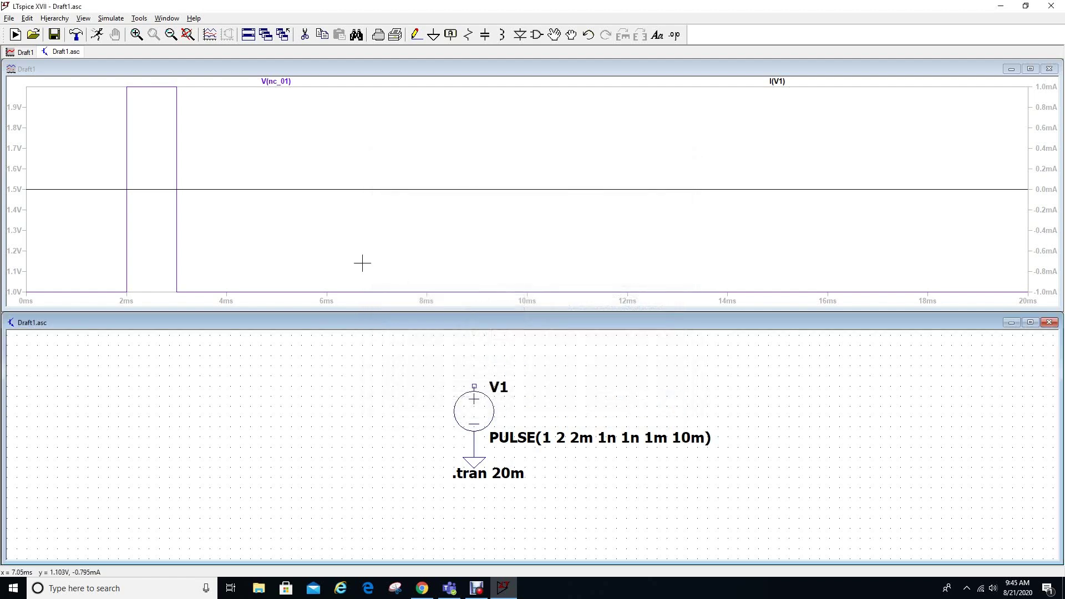
pyautogui.click(100, 38)
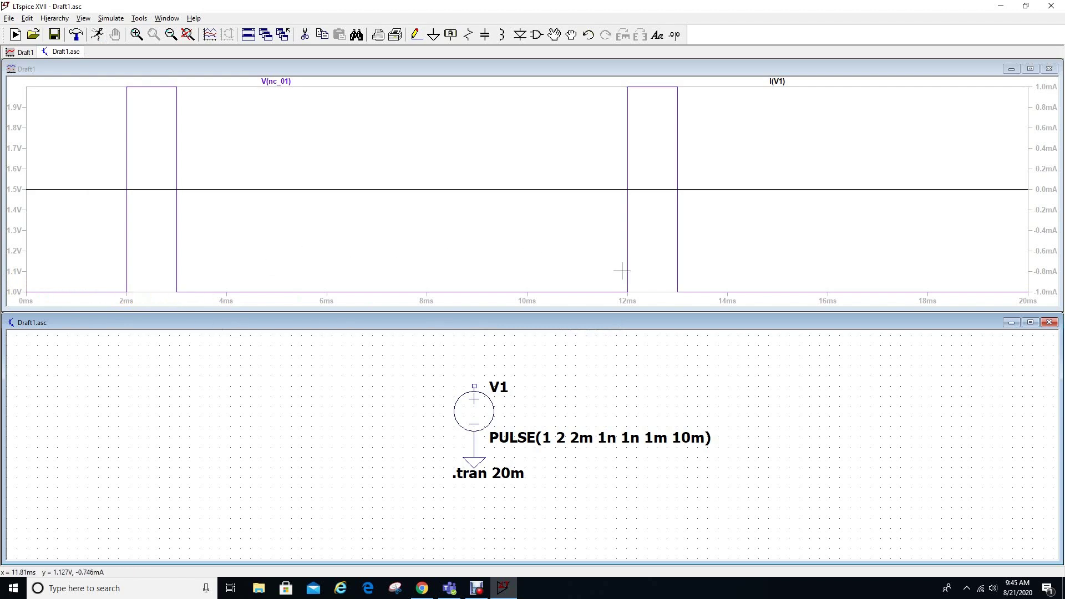
# Step: Set V1's pulse period to 4m and rerun the simulation
pyautogui.rightClick(480, 411)
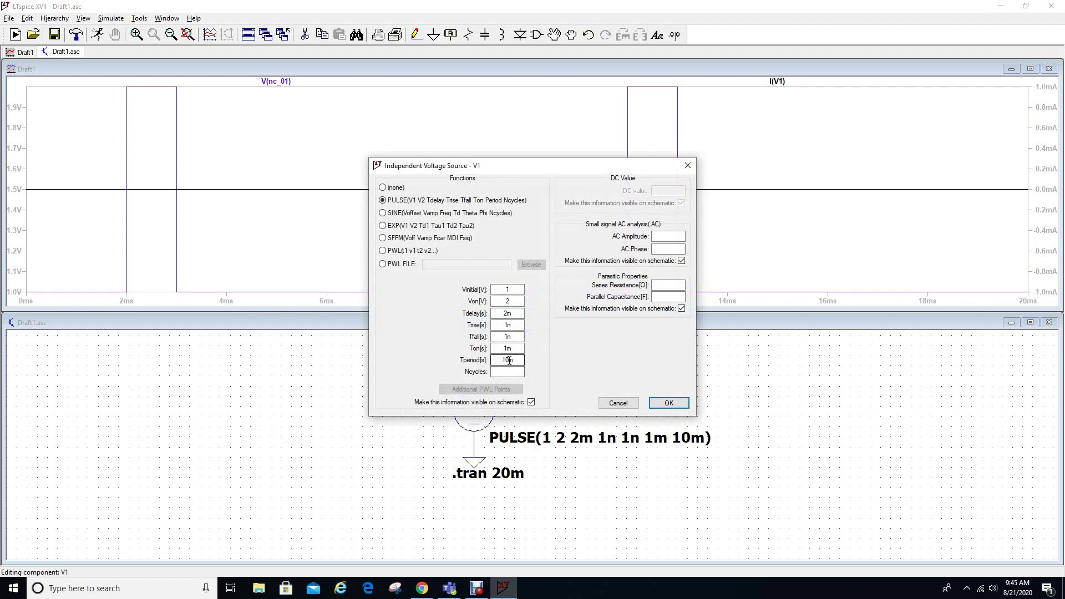
pyautogui.moveTo(510, 361); pyautogui.dragTo(502, 360)
pyautogui.click(669, 402)
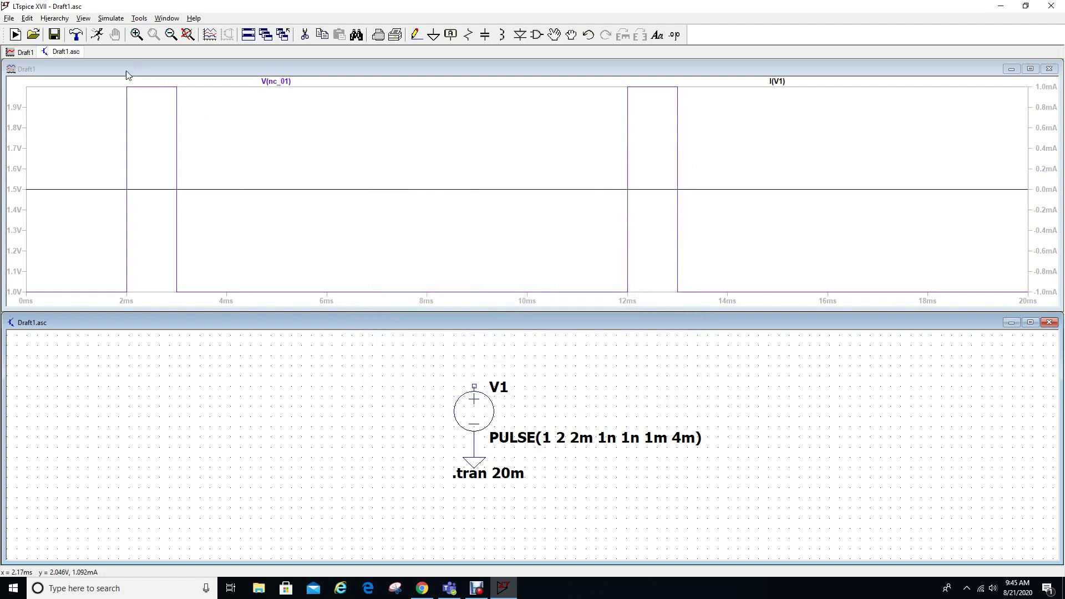
pyautogui.click(98, 38)
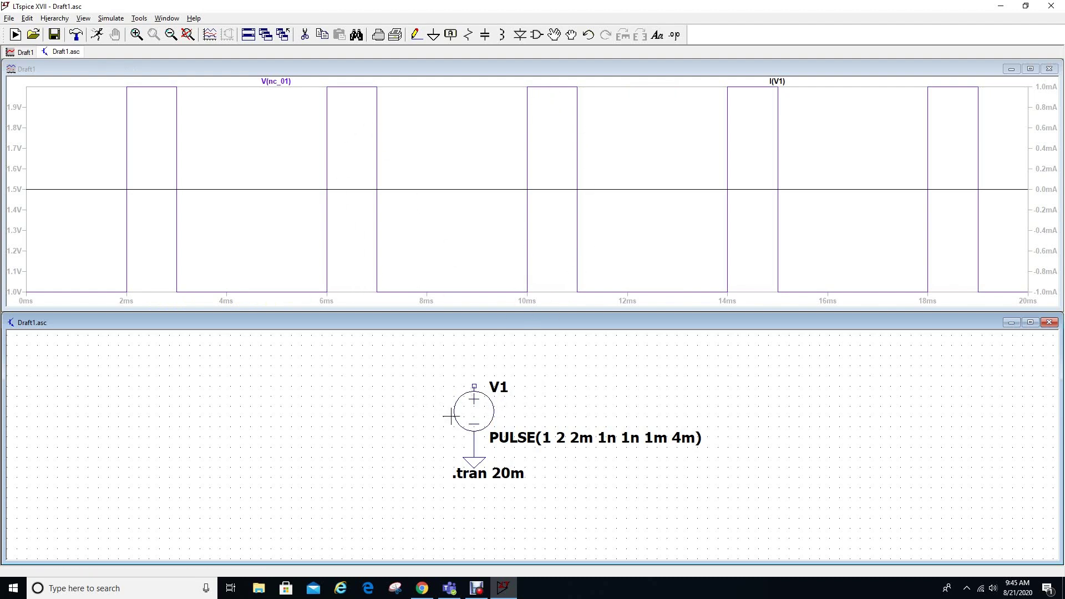
# Step: Limit V1's pulse train to 3 cycles and rerun the simulation
pyautogui.rightClick(474, 409)
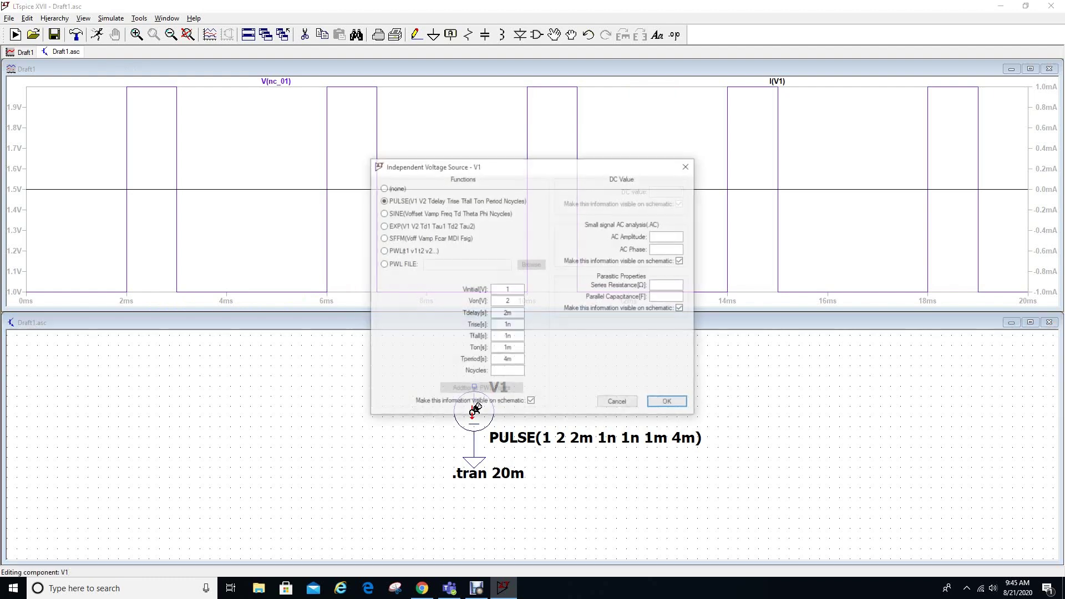
pyautogui.click(509, 371)
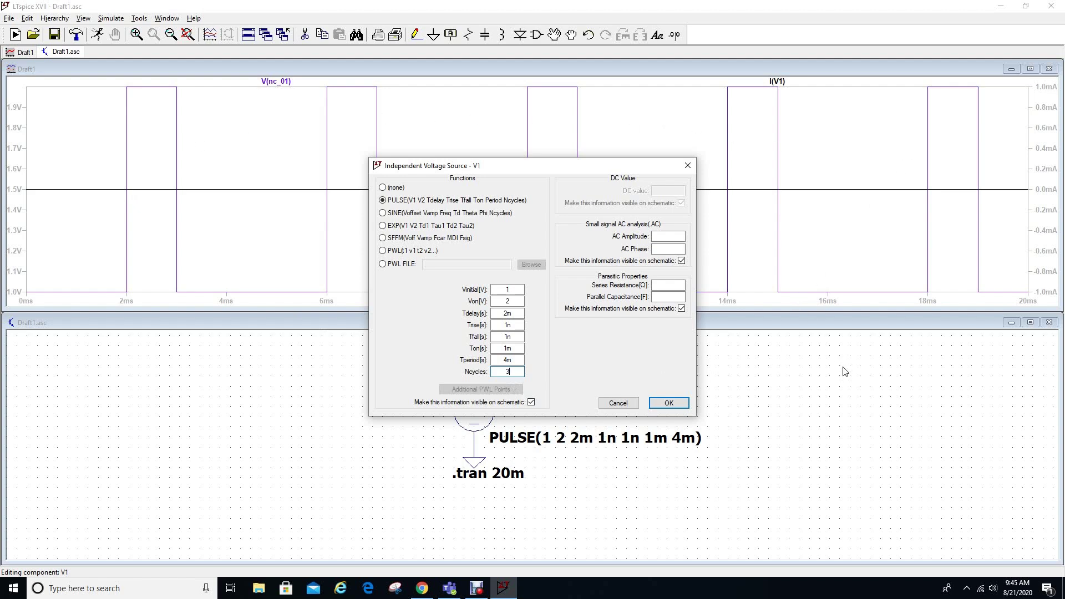
pyautogui.click(677, 403)
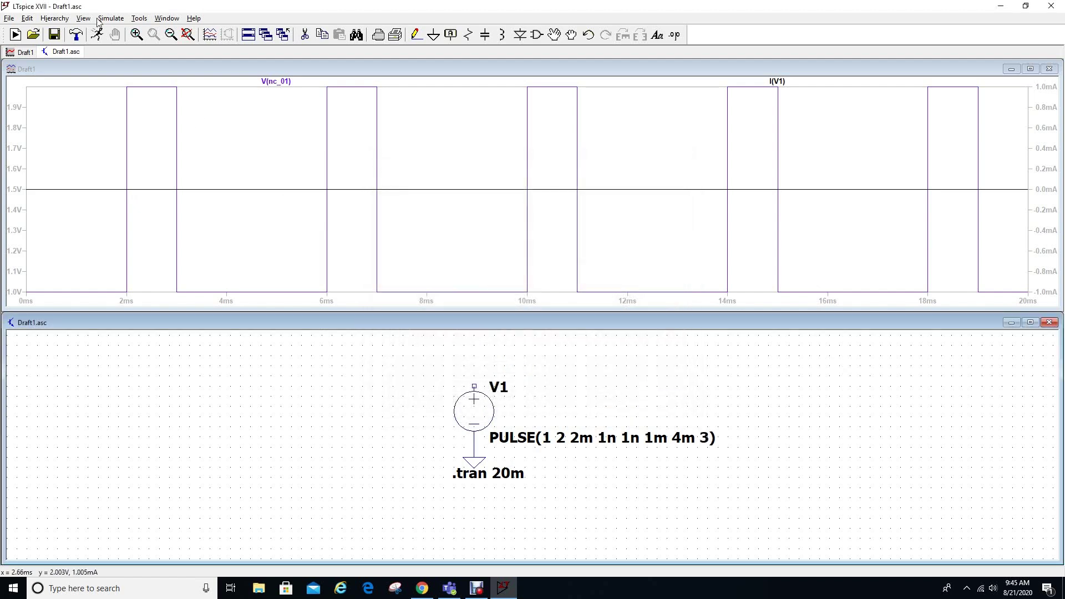
pyautogui.click(15, 35)
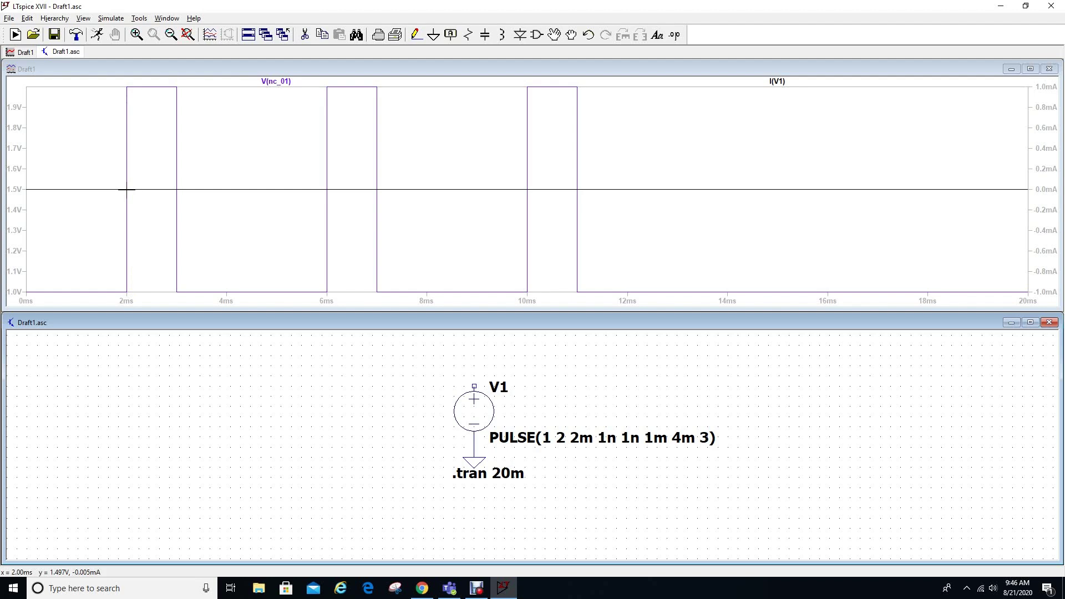
# Step: Set V1's initial pulse voltage (Vinitial) to 0 and rerun the simulation
pyautogui.rightClick(476, 411)
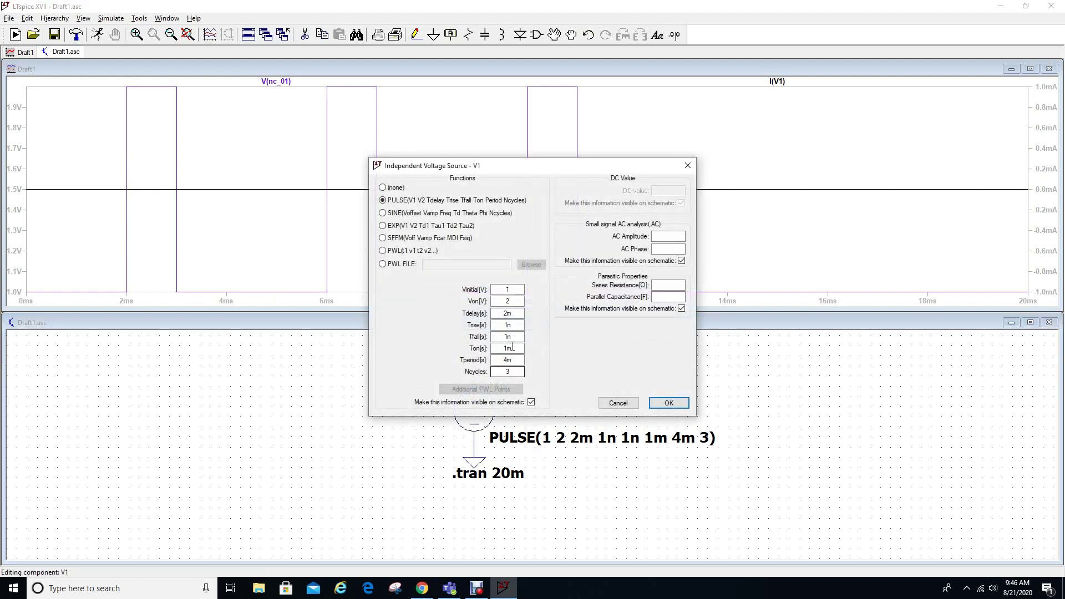
pyautogui.click(515, 291)
pyautogui.moveTo(515, 291); pyautogui.dragTo(491, 286)
pyautogui.write('0')
pyautogui.click(668, 403)
pyautogui.click(15, 34)
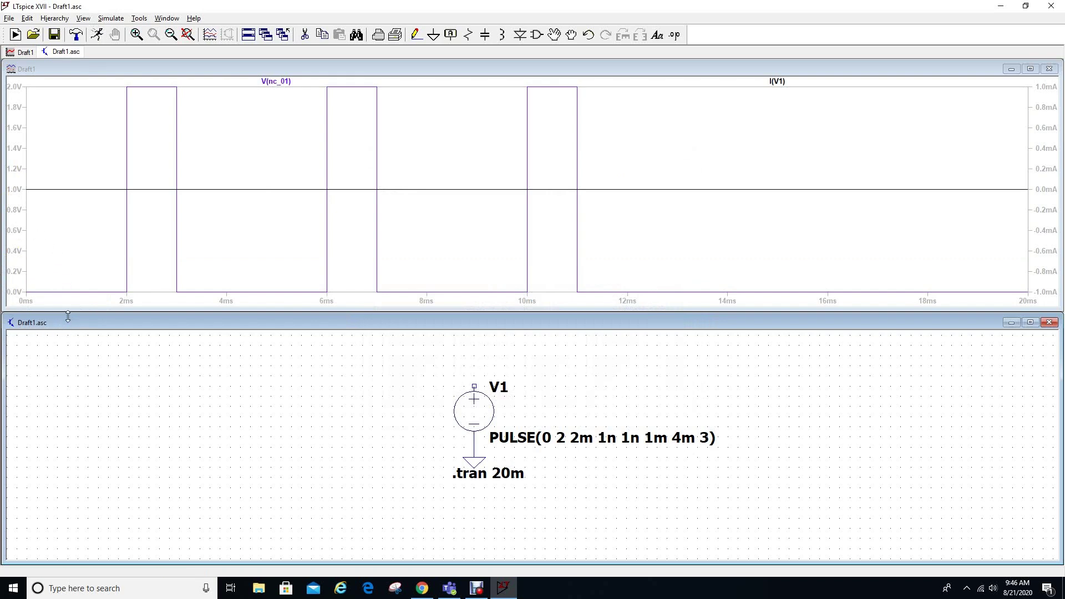
# Step: Set V1's pulse on voltage (Von) to 1 and rerun the simulation
pyautogui.rightClick(483, 416)
pyautogui.click(517, 301)
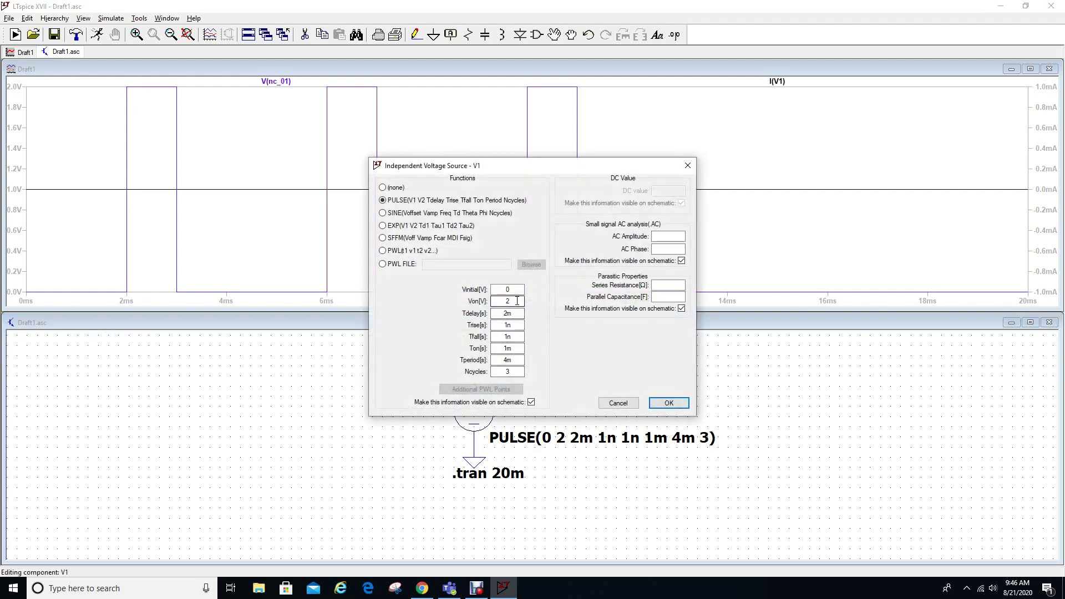
pyautogui.doubleClick(516, 300)
pyautogui.write('1')
pyautogui.click(669, 403)
pyautogui.click(96, 34)
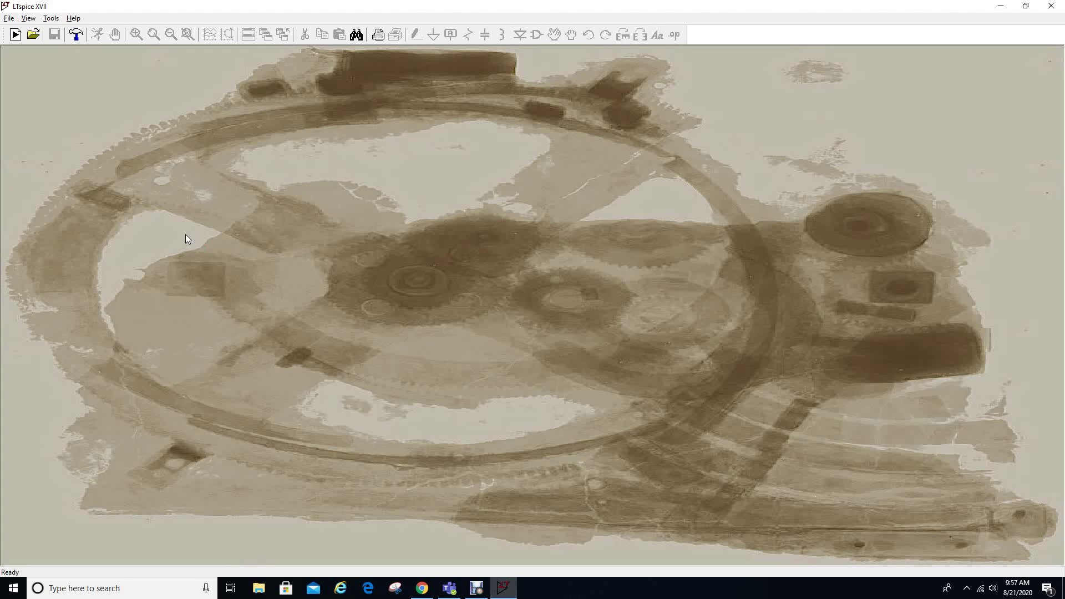
# Step: Create a new schematic and place one voltage source component in it
pyautogui.click(15, 36)
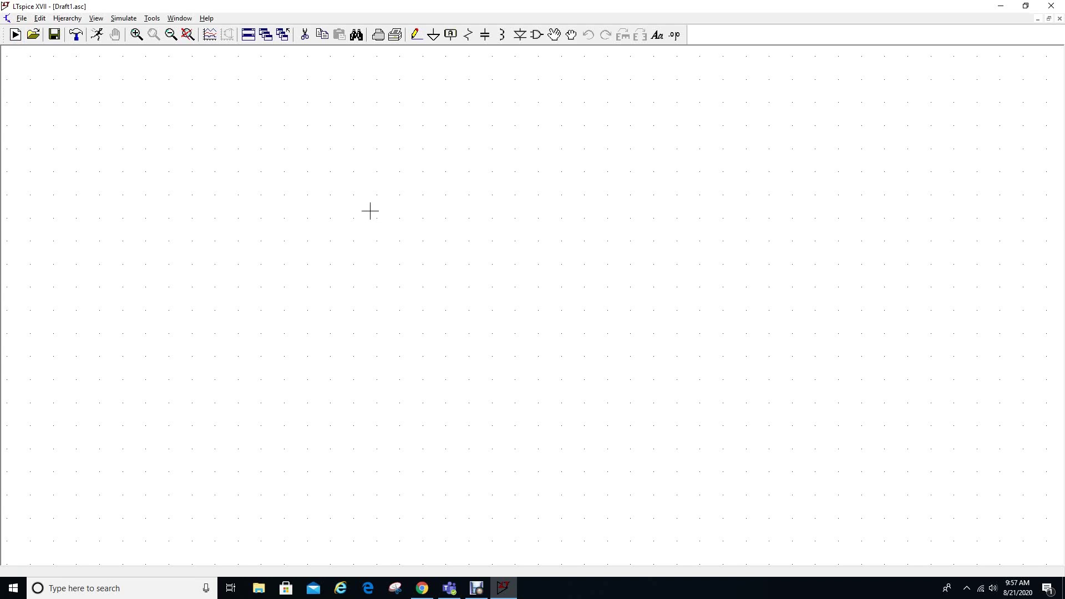
pyautogui.click(537, 37)
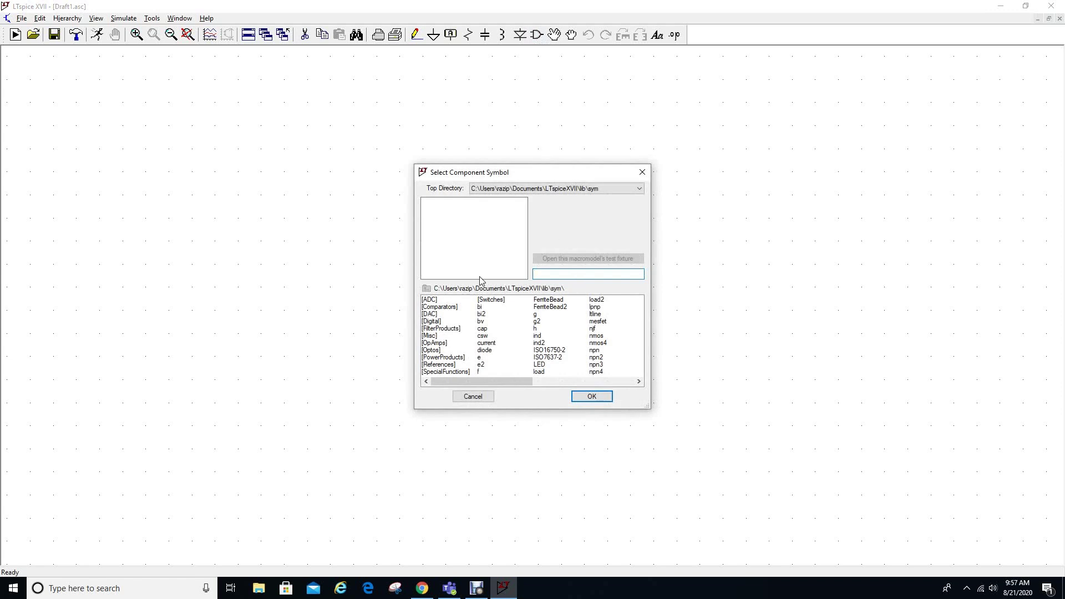
pyautogui.write('v')
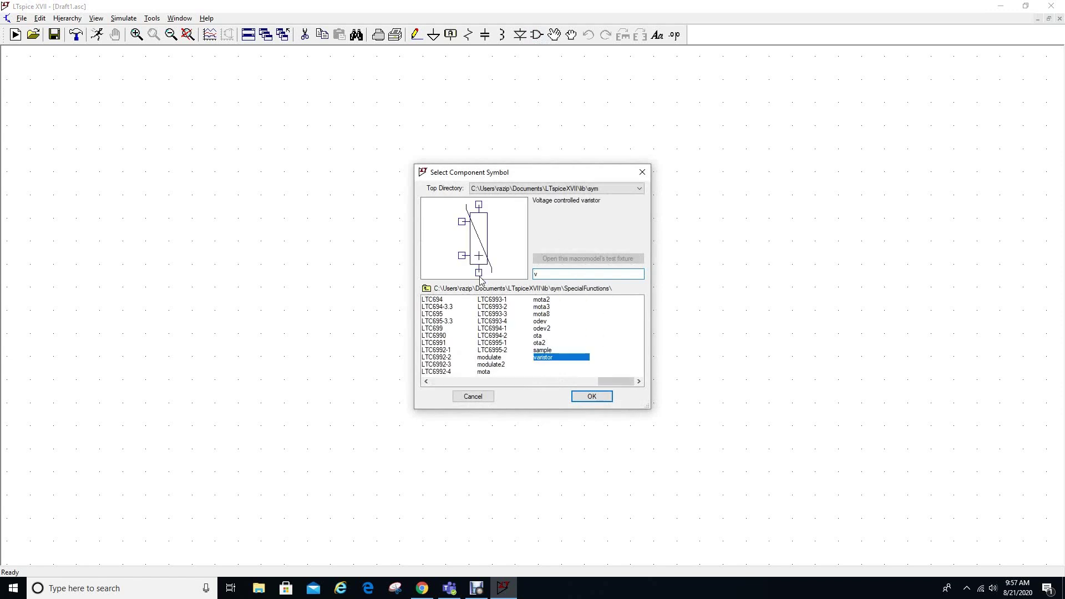
pyautogui.write('ol')
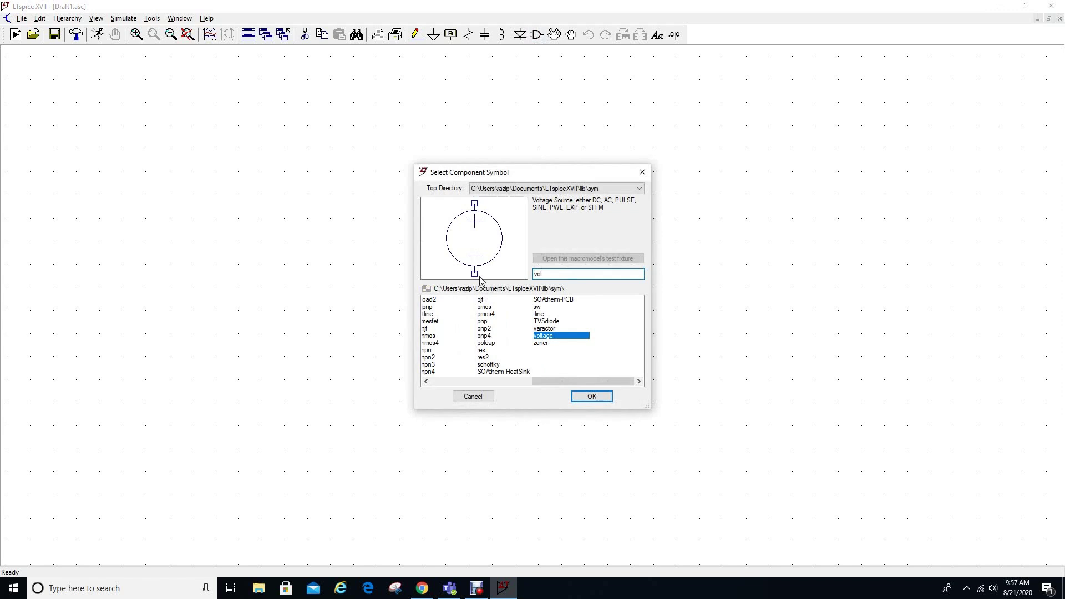
pyautogui.click(589, 397)
pyautogui.click(376, 252)
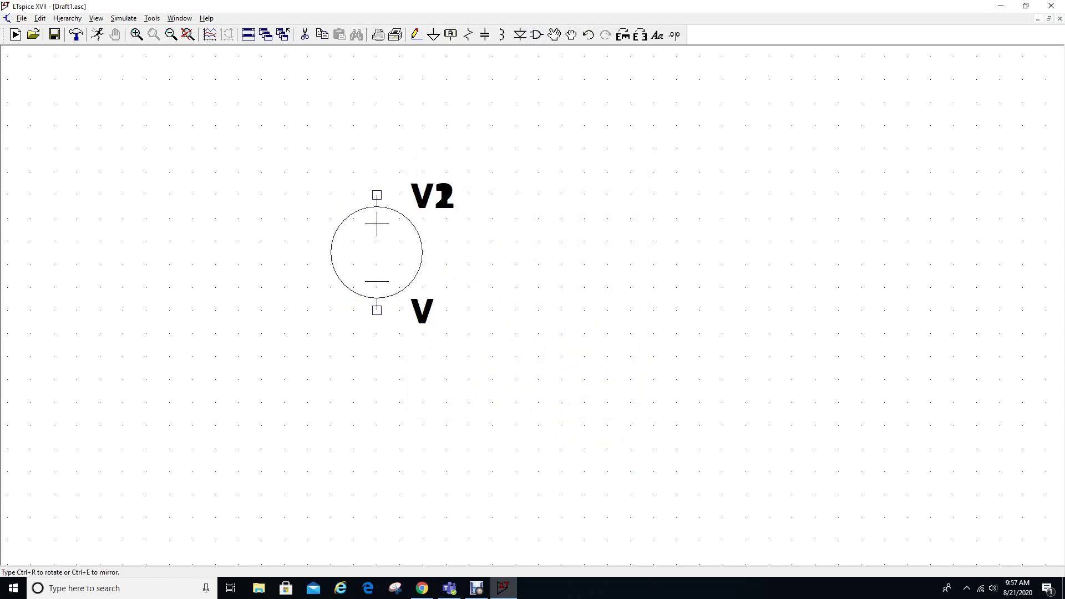
pyautogui.press('Escape')
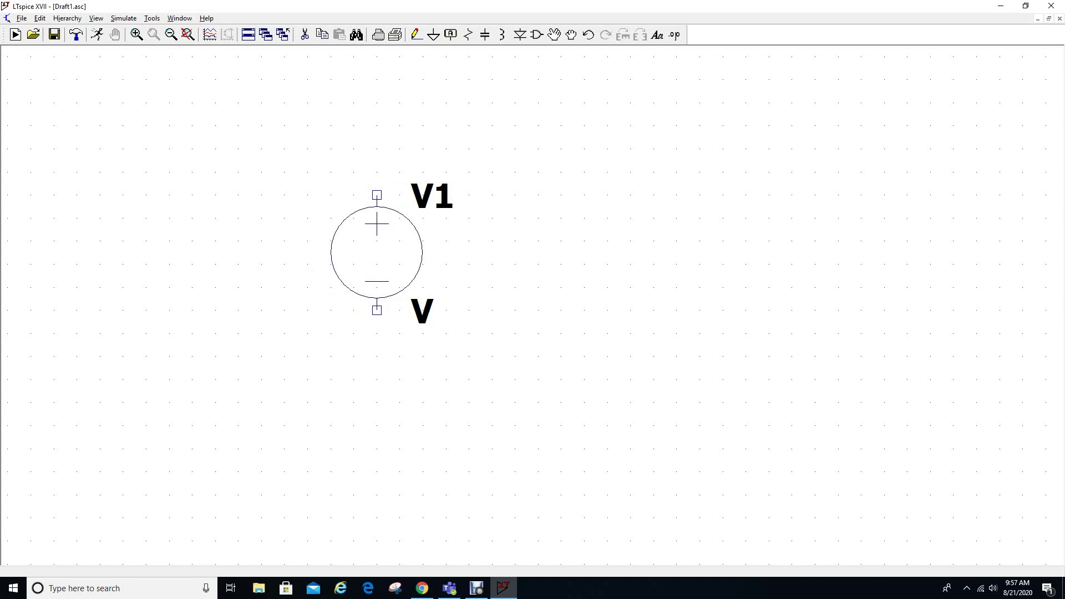
# Step: Place a ground symbol directly below the voltage source V1
pyautogui.click(434, 35)
pyautogui.click(377, 356)
pyautogui.press('Escape')
# Step: Place a modulate component from the special functions library above and beside V1, with its inputs facing the source
pyautogui.click(537, 35)
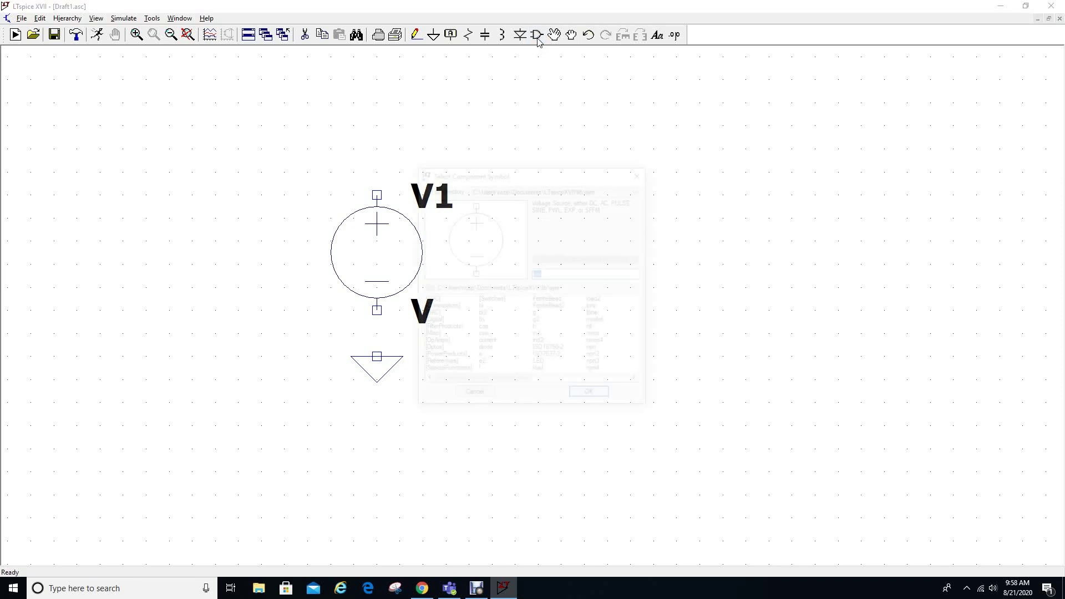
pyautogui.press('BackSpace')
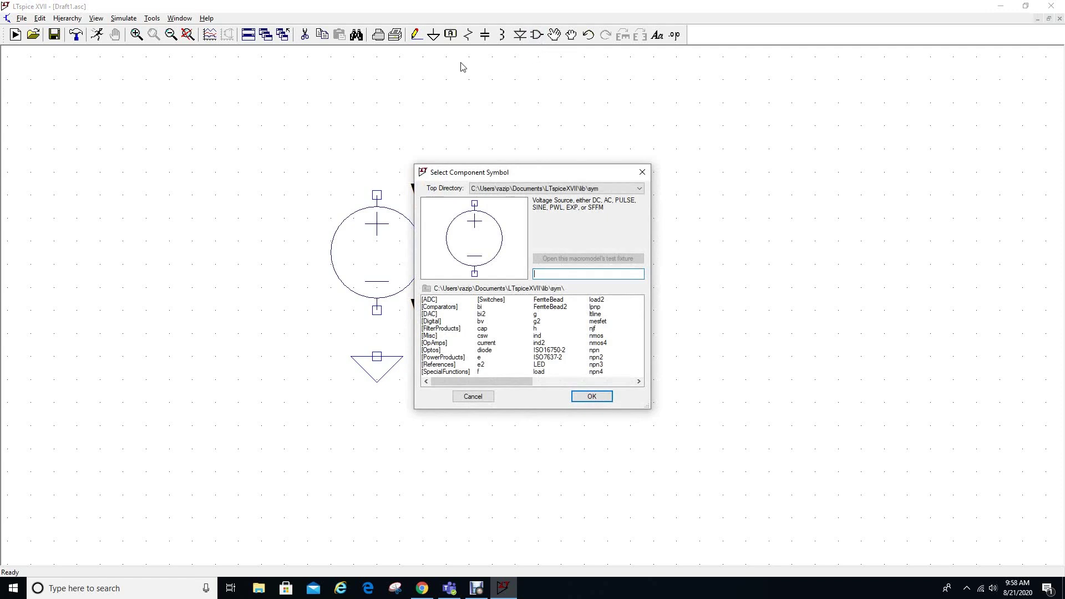
pyautogui.write('modu')
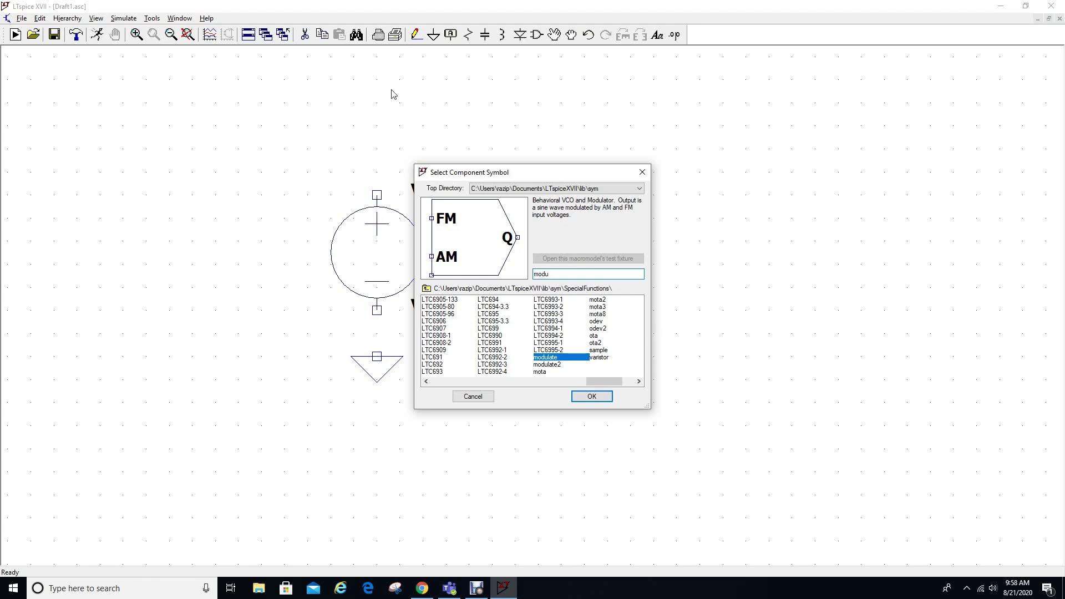
pyautogui.click(589, 397)
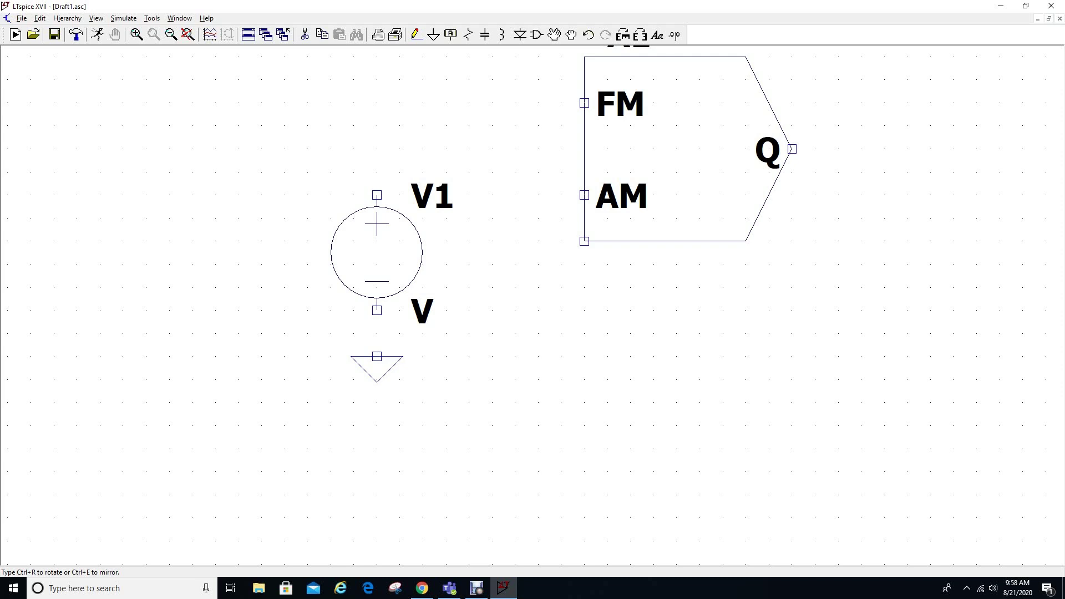
pyautogui.click(666, 150)
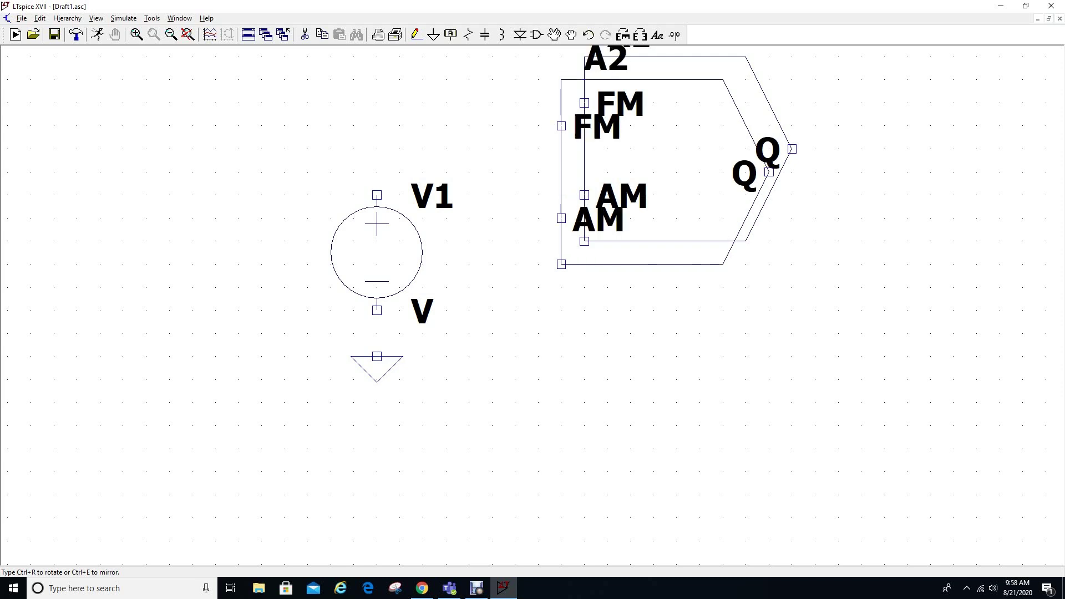
pyautogui.press('Escape')
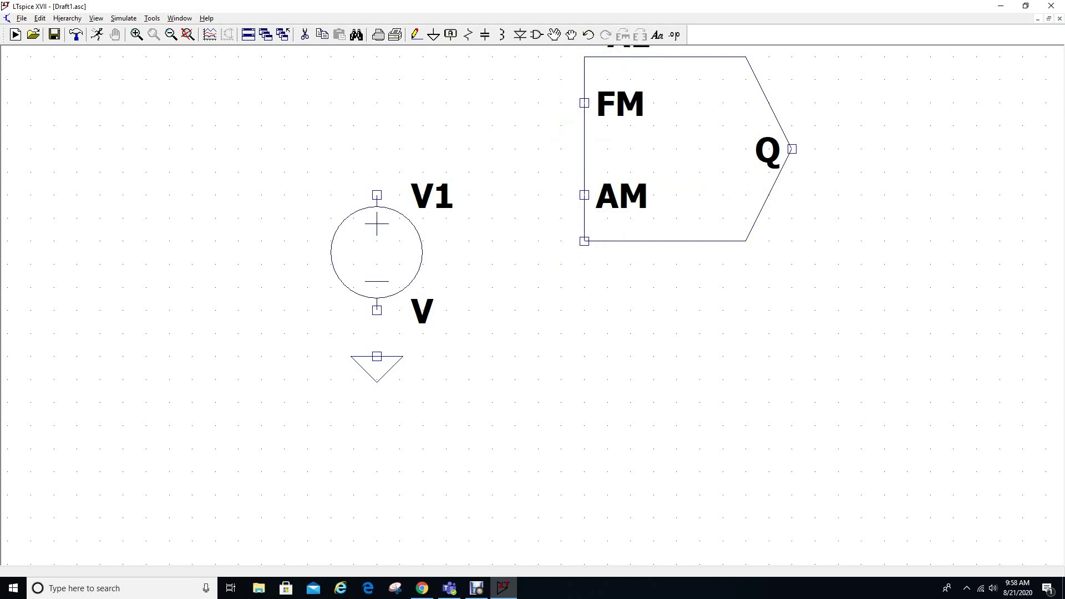
# Step: Wire V1's negative terminal to ground and its positive terminal to the modulator's AM input
pyautogui.moveTo(525, 176); pyautogui.dragTo(522, 279)
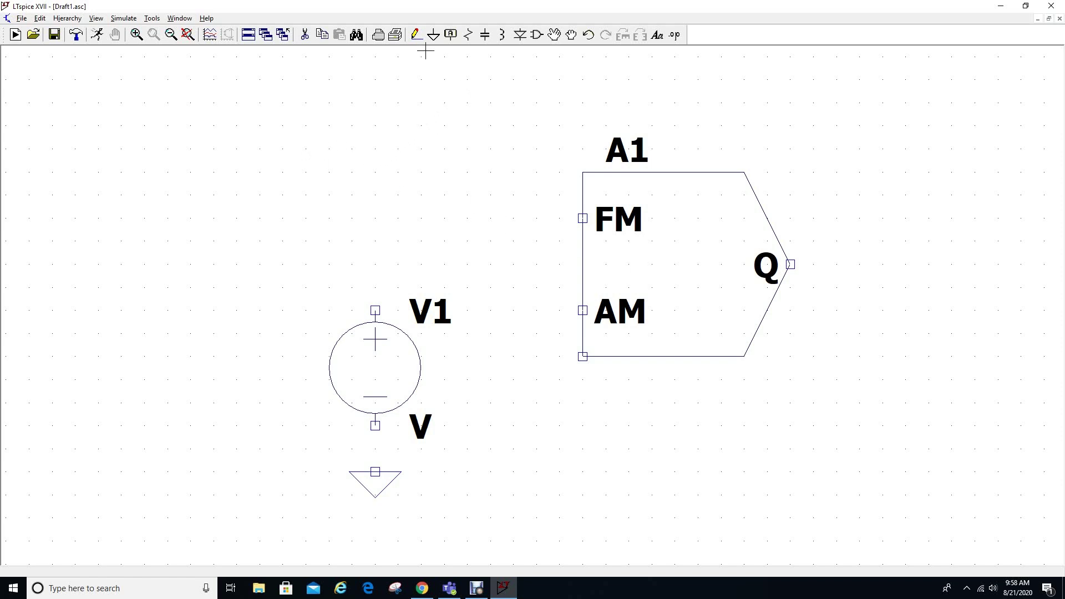
pyautogui.click(415, 36)
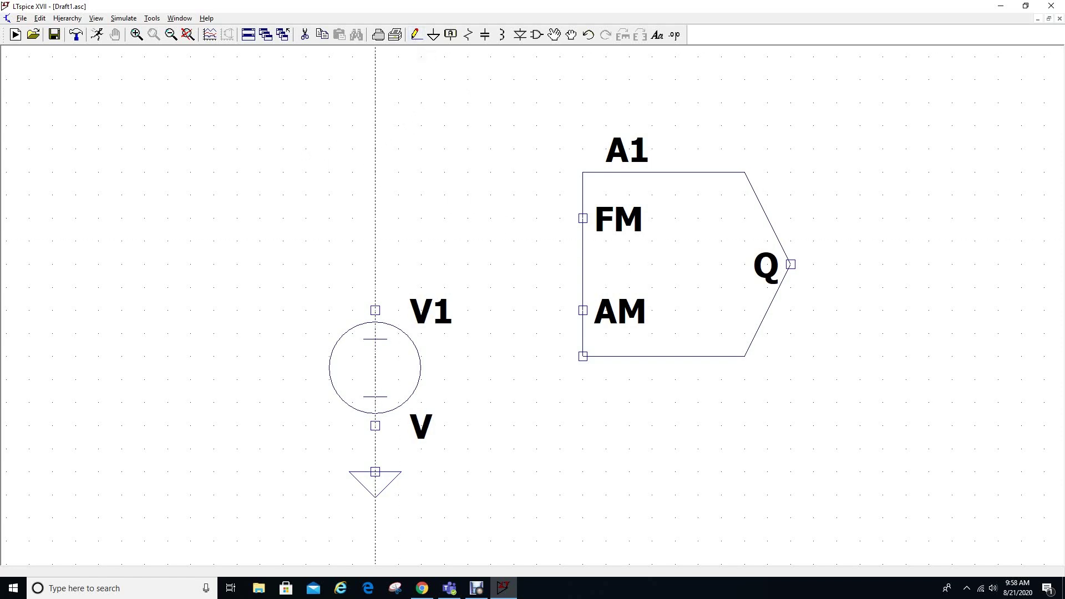
pyautogui.click(375, 425)
pyautogui.click(375, 471)
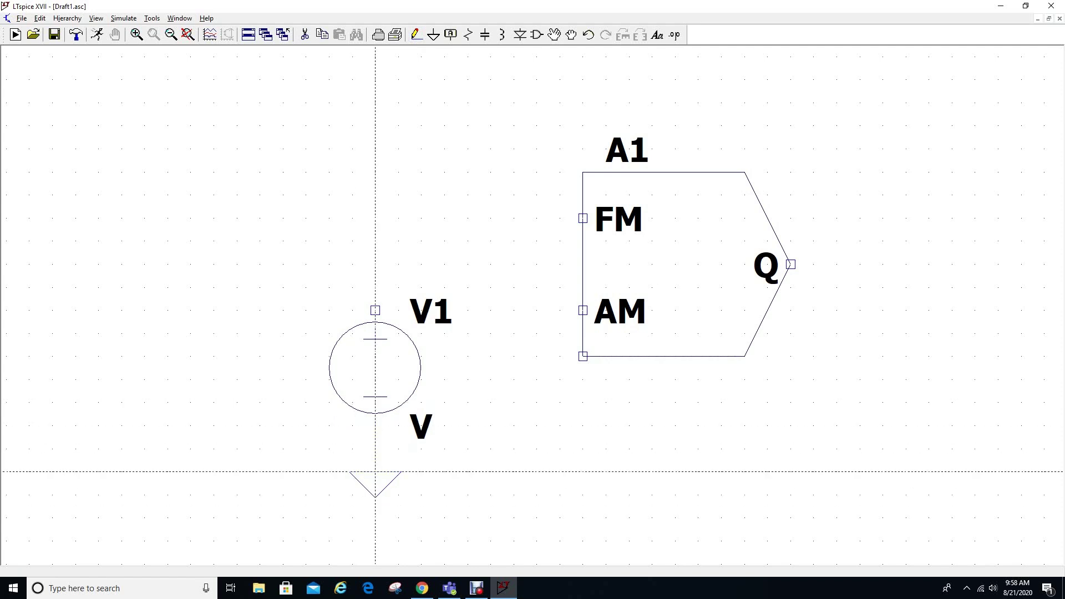
pyautogui.click(375, 310)
pyautogui.click(582, 310)
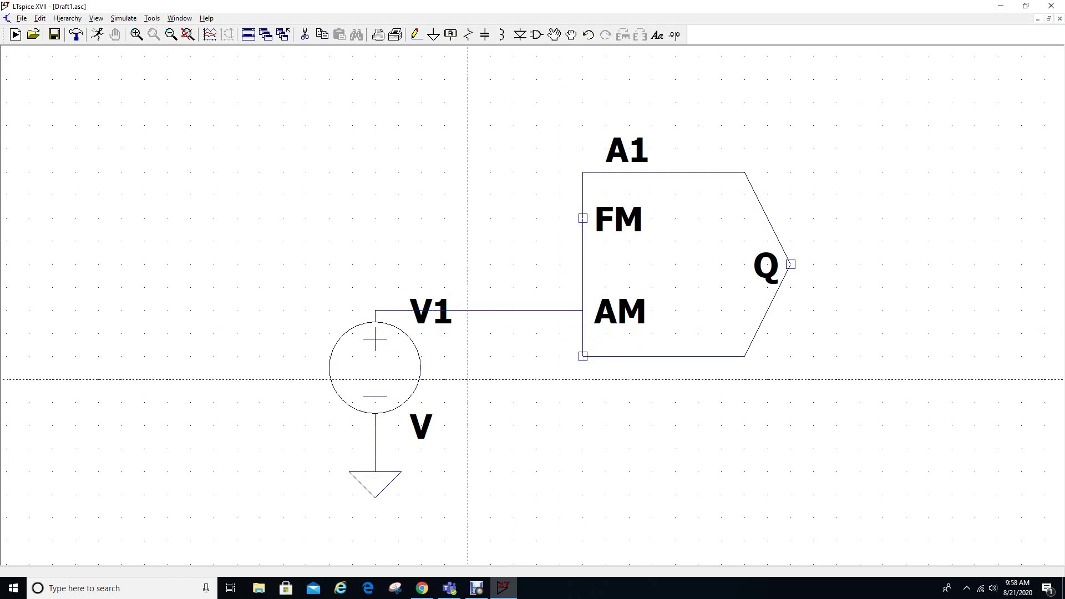
pyautogui.press('Escape')
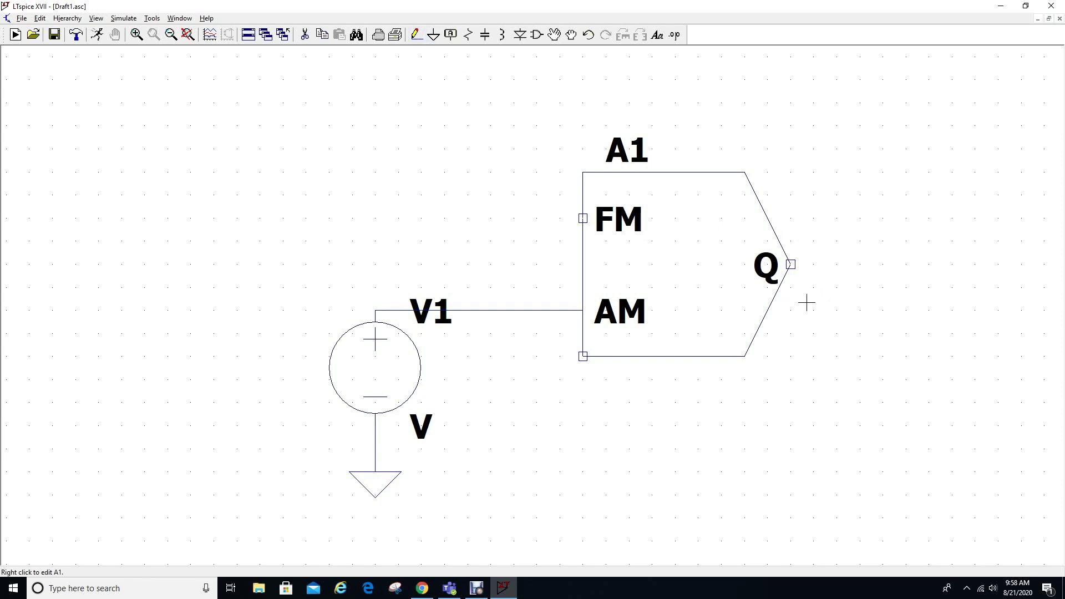
# Step: Place an output-type port labelled "output" a short distance beyond the modulator's Q pin, level with it
pyautogui.click(451, 35)
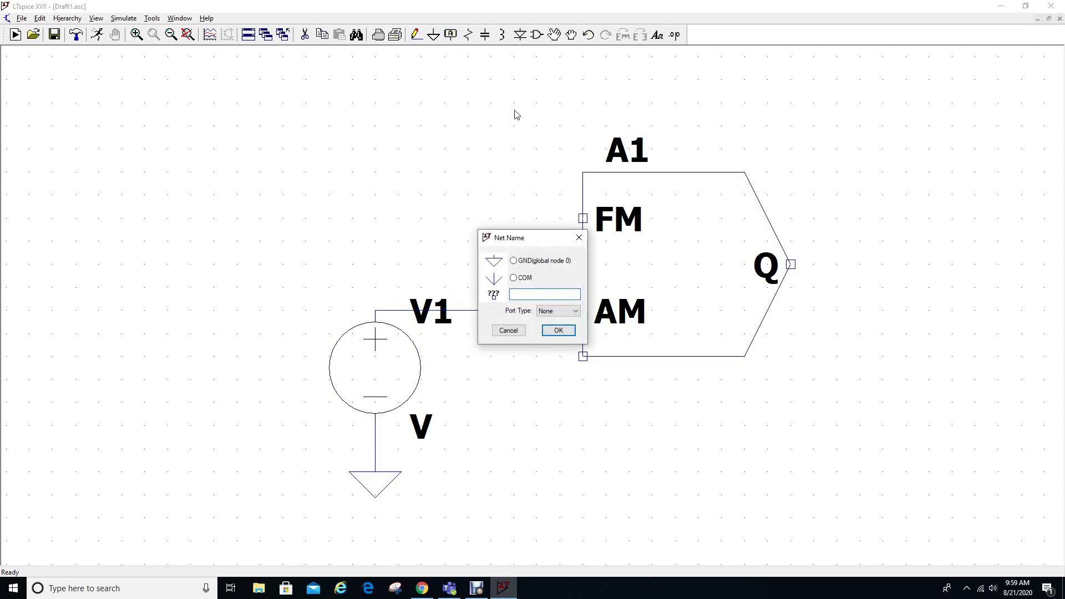
pyautogui.click(573, 313)
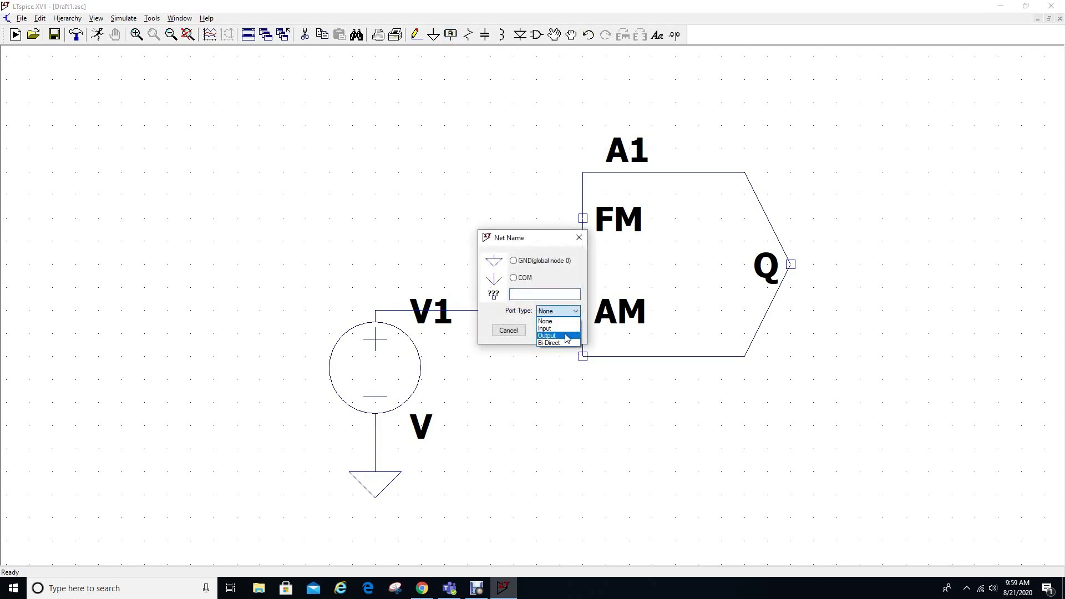
pyautogui.click(566, 336)
pyautogui.click(561, 294)
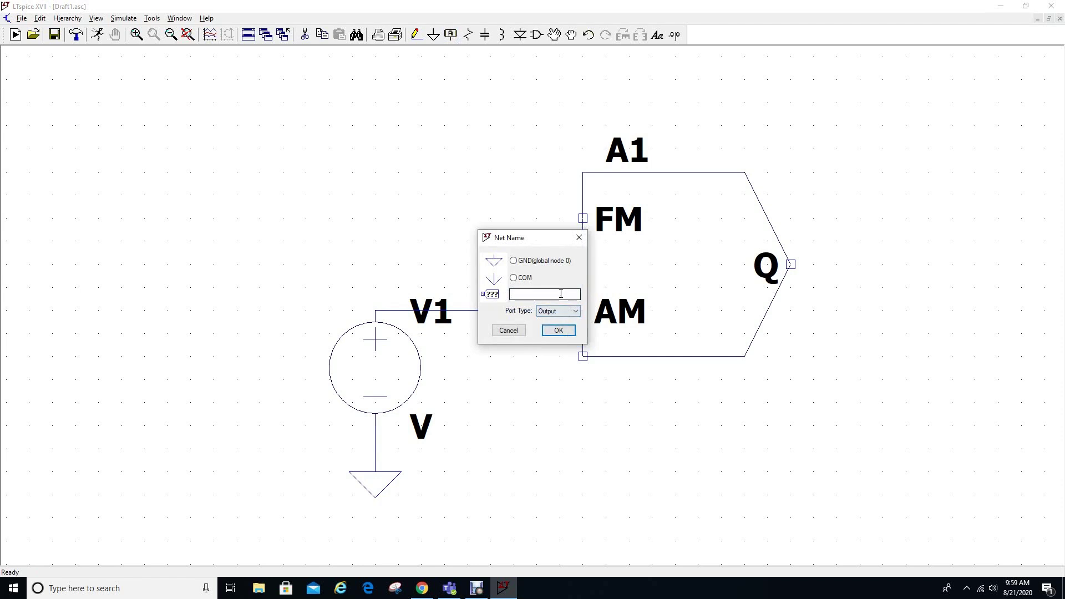
pyautogui.write('output')
pyautogui.click(558, 330)
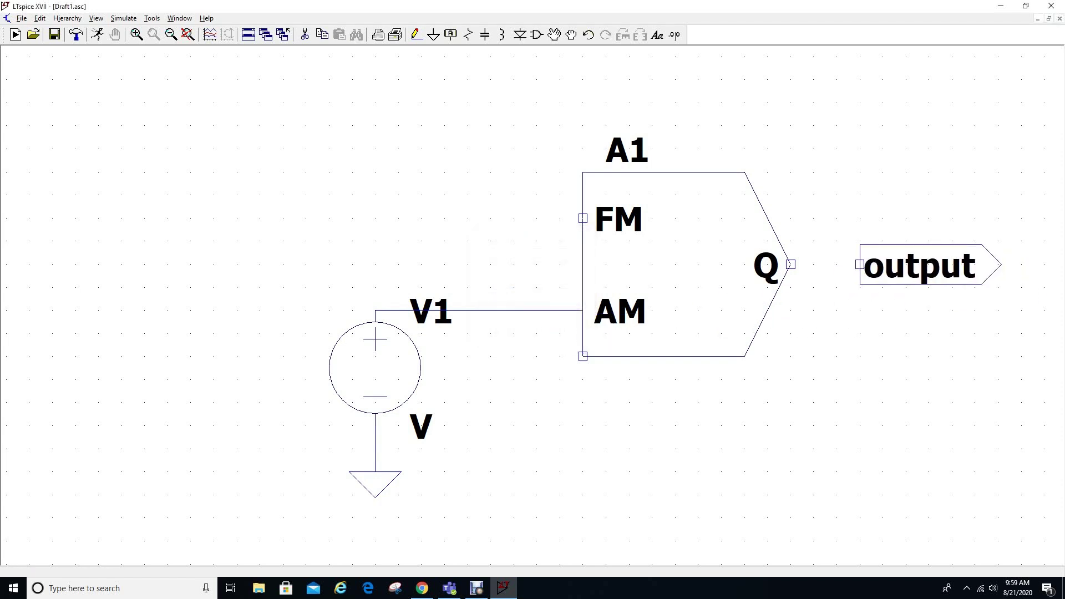
pyautogui.click(860, 264)
pyautogui.press('Escape')
# Step: Wire the modulator's Q pin to the output port
pyautogui.click(416, 34)
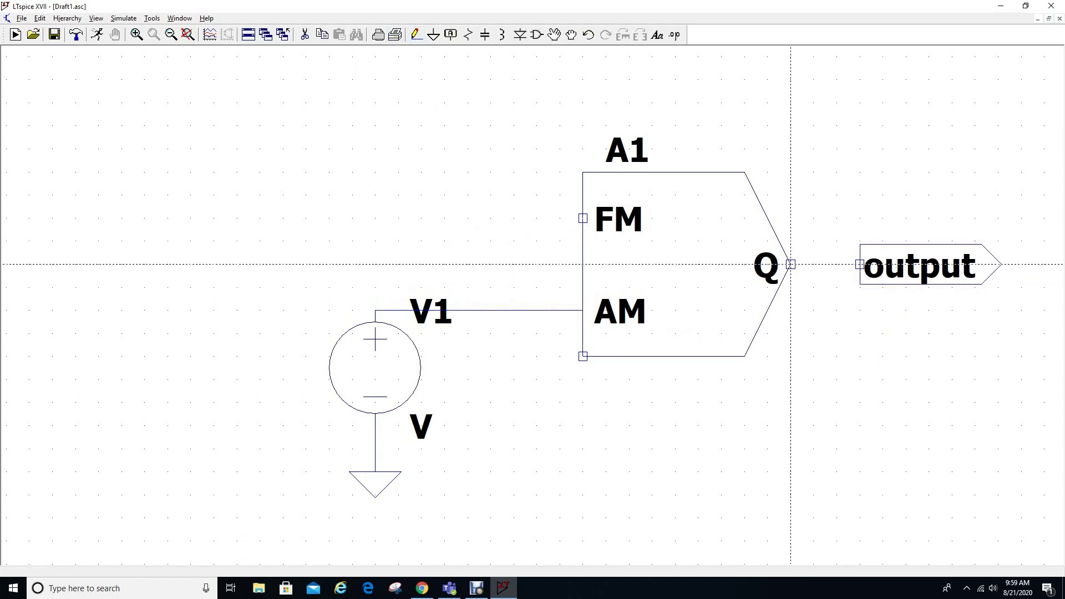
pyautogui.click(790, 264)
pyautogui.click(860, 264)
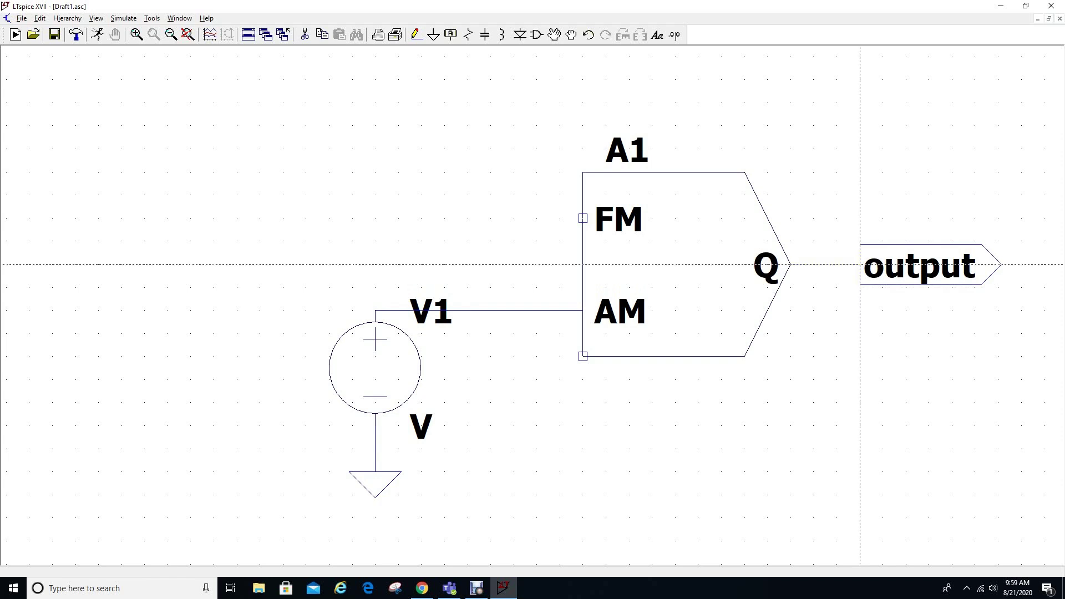
pyautogui.press('Escape')
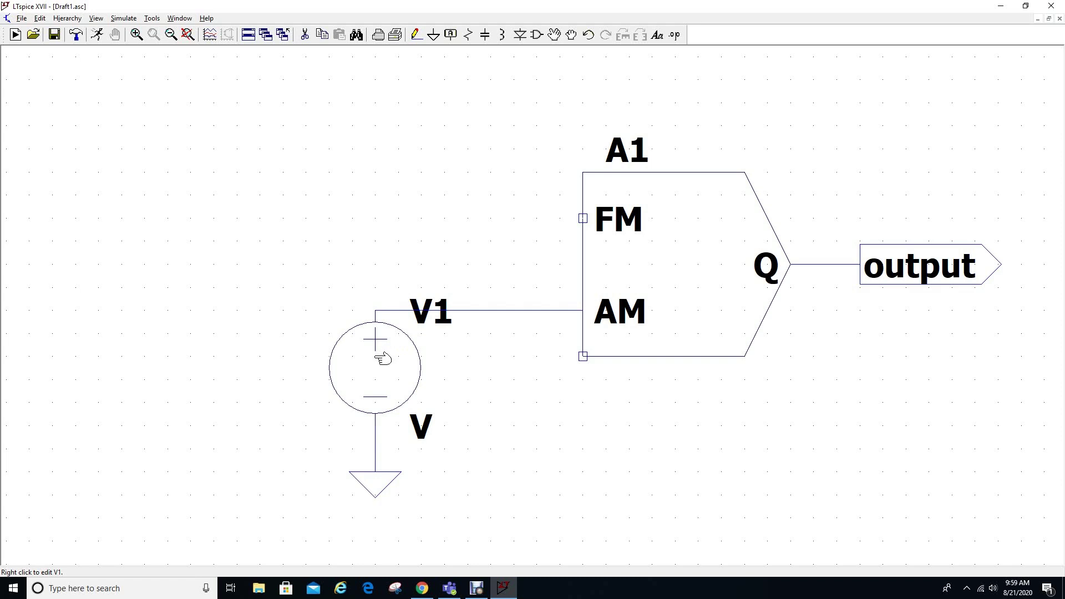
# Step: Configure voltage source V1 as a sine function with 0 V DC offset, 1 V amplitude and 200 Hz frequency
pyautogui.rightClick(382, 360)
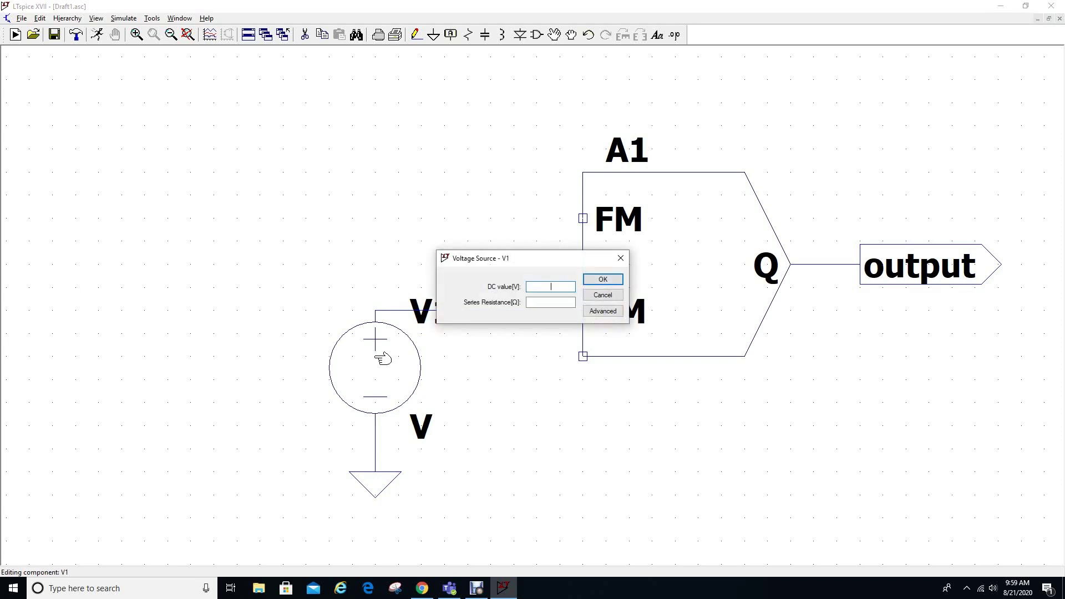
pyautogui.click(603, 312)
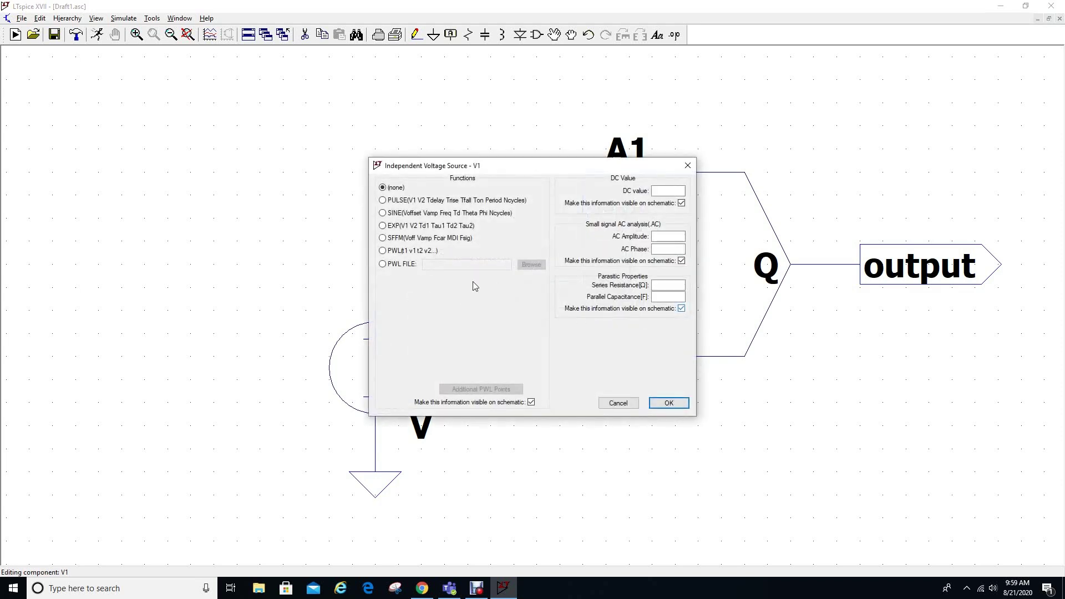
pyautogui.click(383, 213)
pyautogui.click(508, 291)
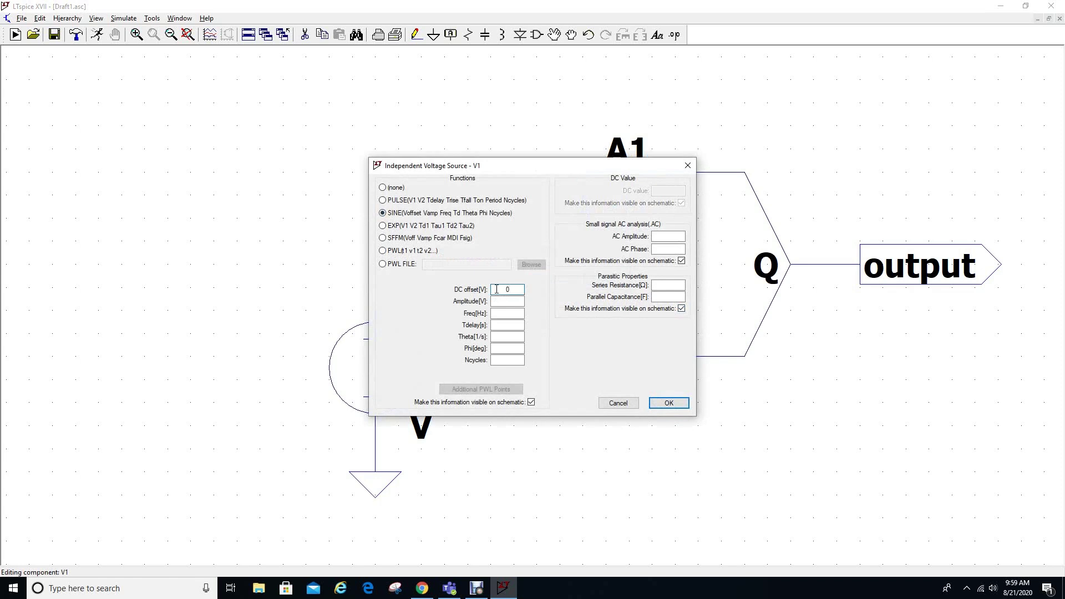
pyautogui.click(494, 301)
pyautogui.click(502, 313)
pyautogui.write('20')
pyautogui.press('BackSpace')
pyautogui.write('00')
pyautogui.click(514, 324)
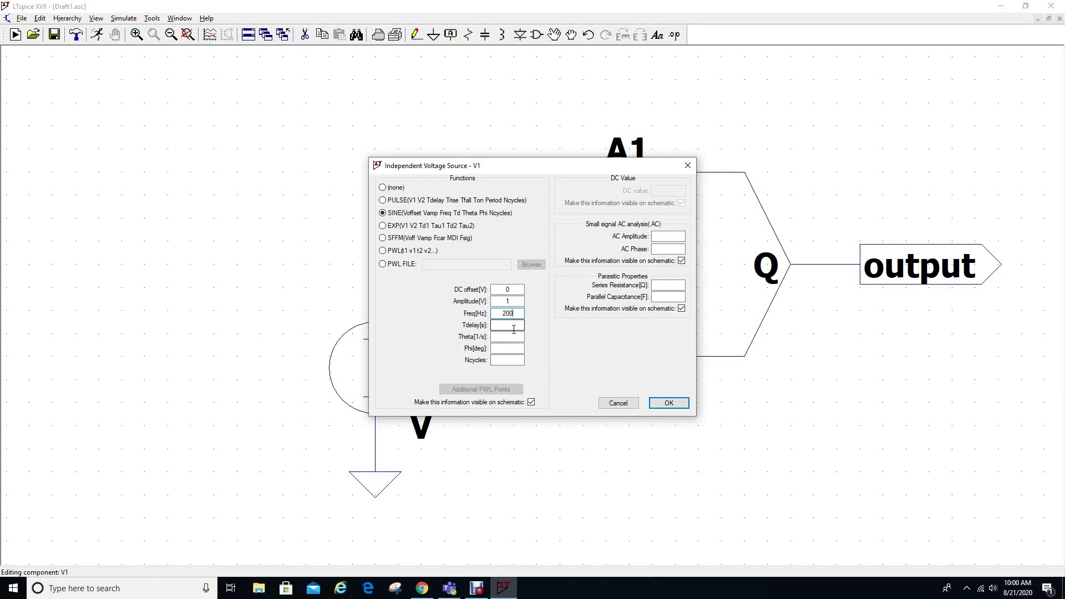
pyautogui.click(669, 404)
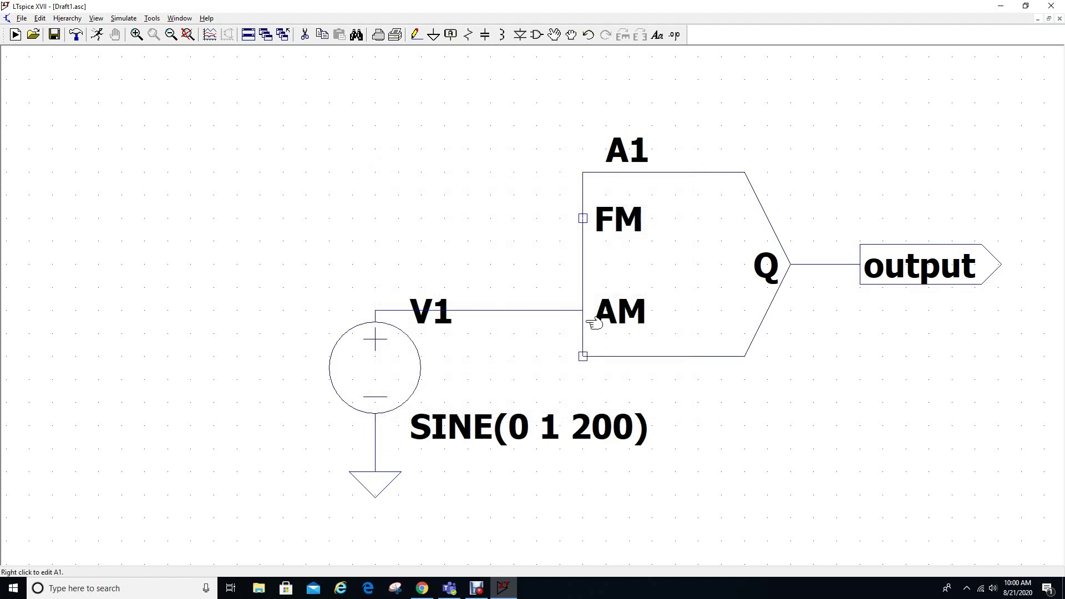
# Step: Define a transient analysis with a 10m stop time and try to run the simulation
pyautogui.click(100, 36)
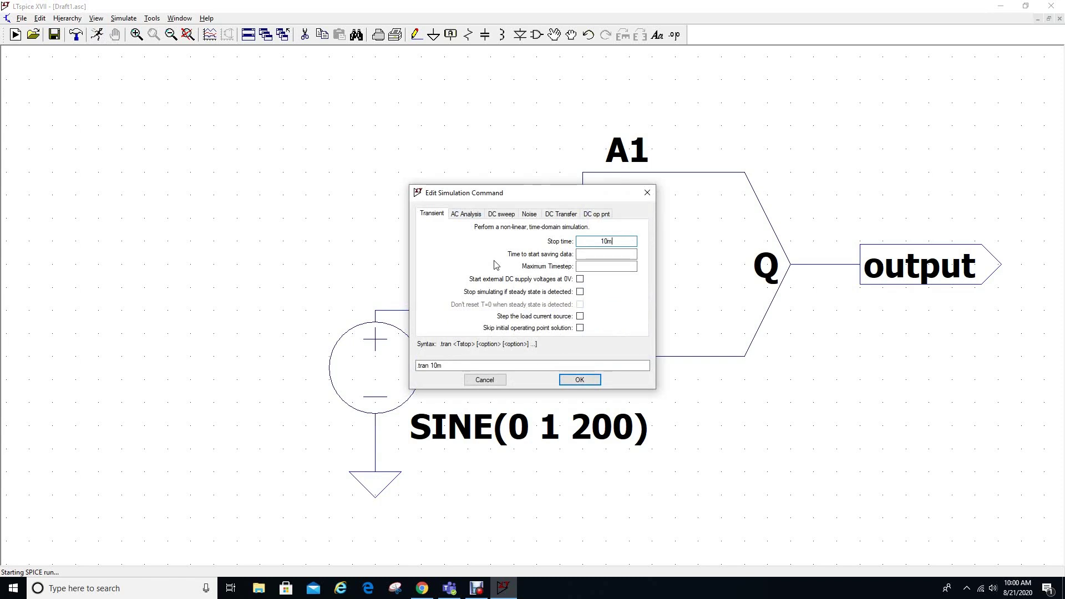
pyautogui.click(579, 380)
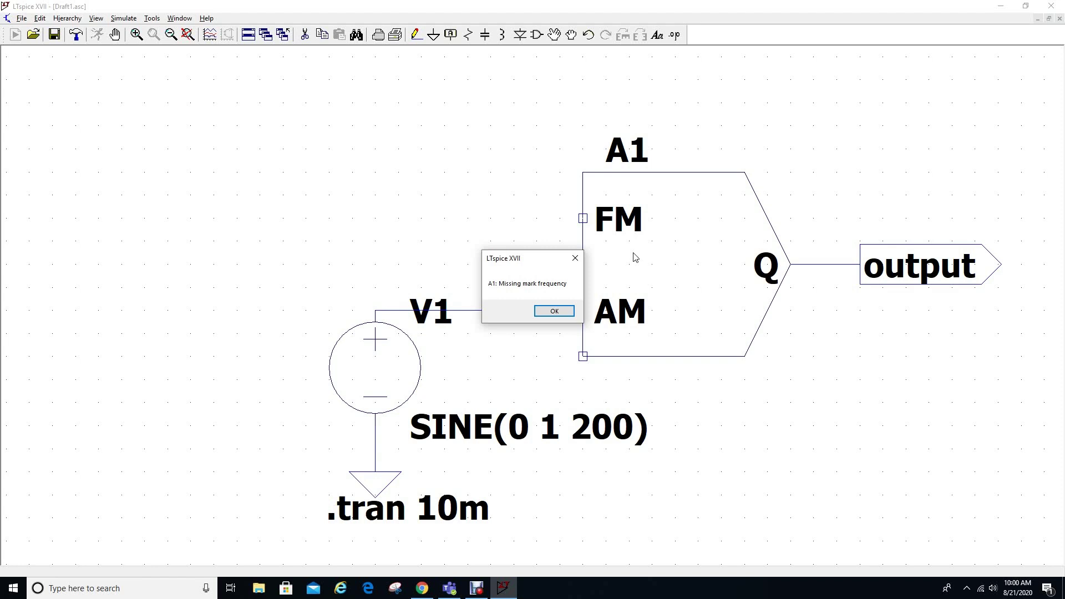
pyautogui.click(555, 312)
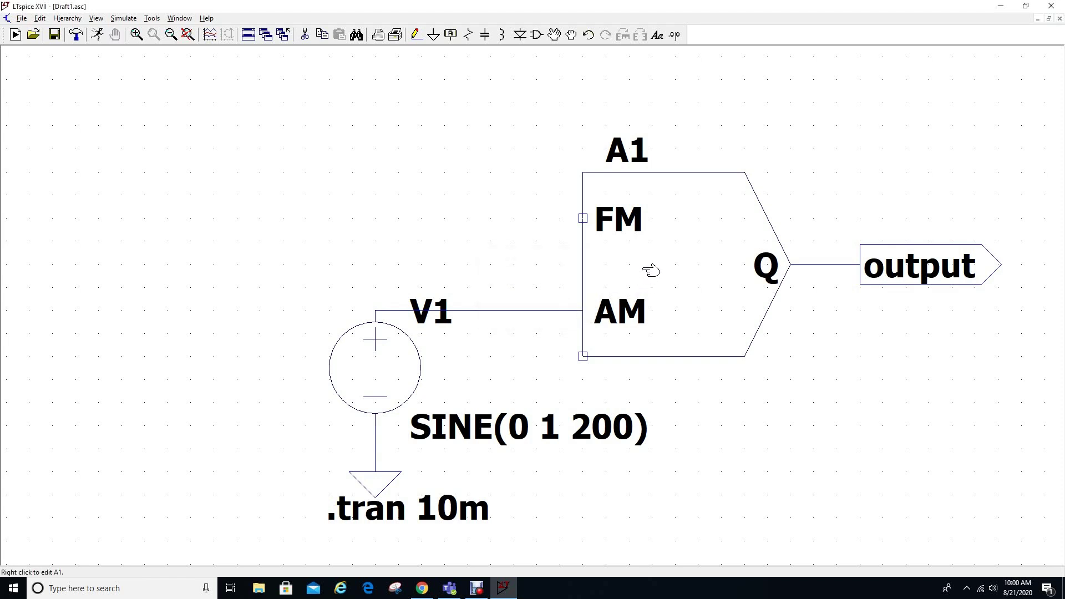
# Step: Set the Value attribute of modulator A1 to "mark=10k space=2k"
pyautogui.rightClick(664, 265)
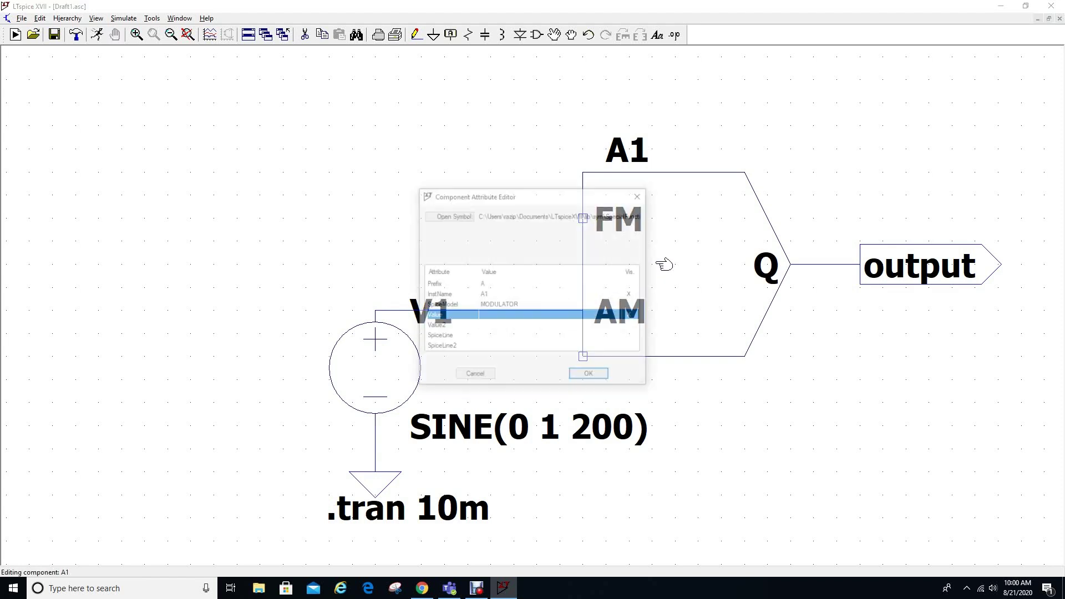
pyautogui.click(542, 319)
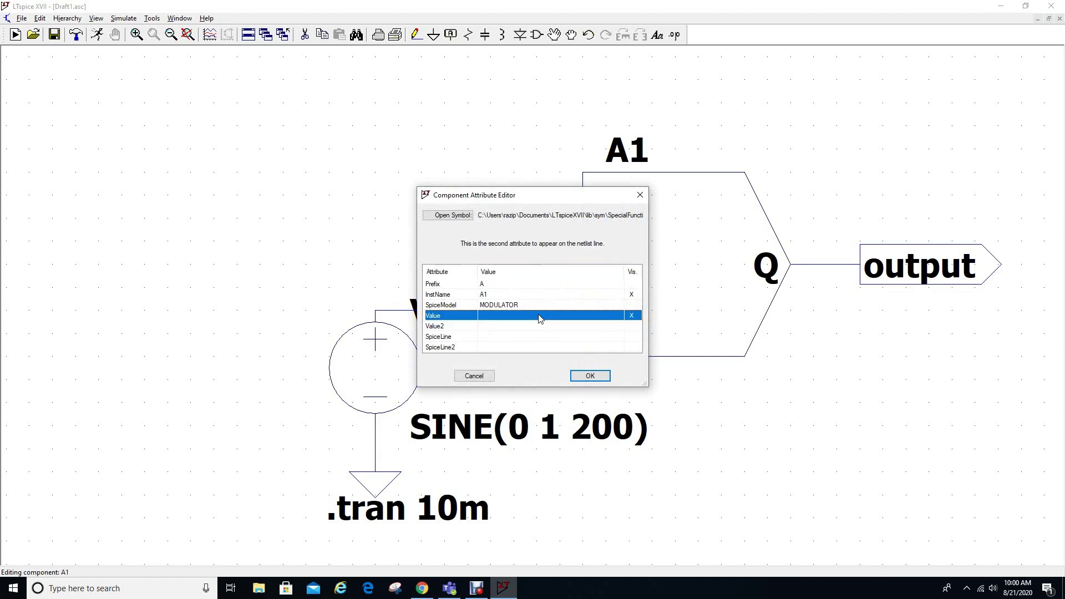
pyautogui.click(540, 319)
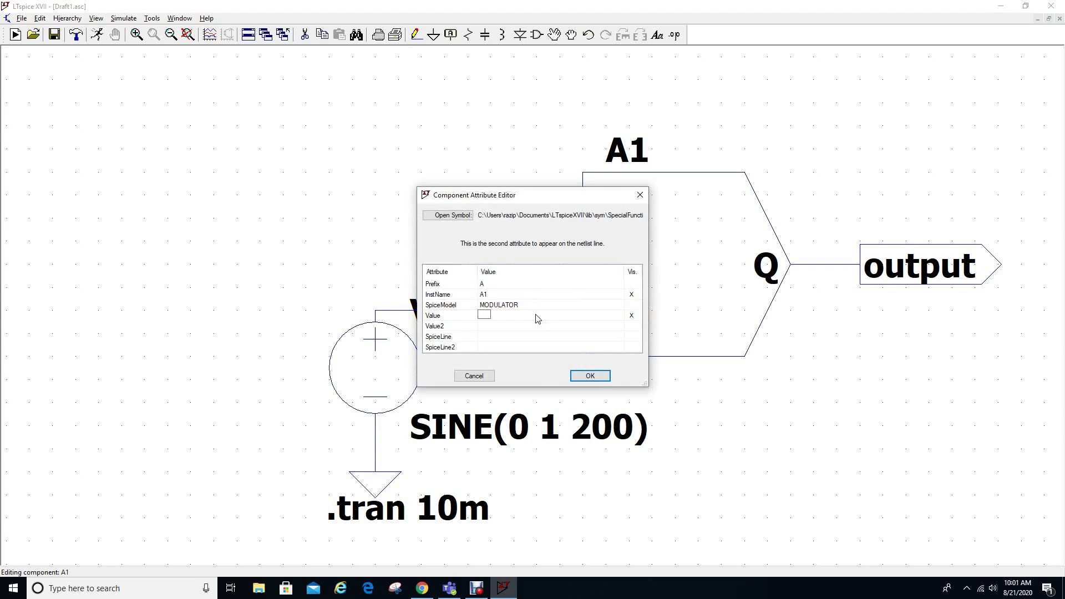
pyautogui.write('ma')
pyautogui.write('rk=10k space=2k')
pyautogui.click(578, 374)
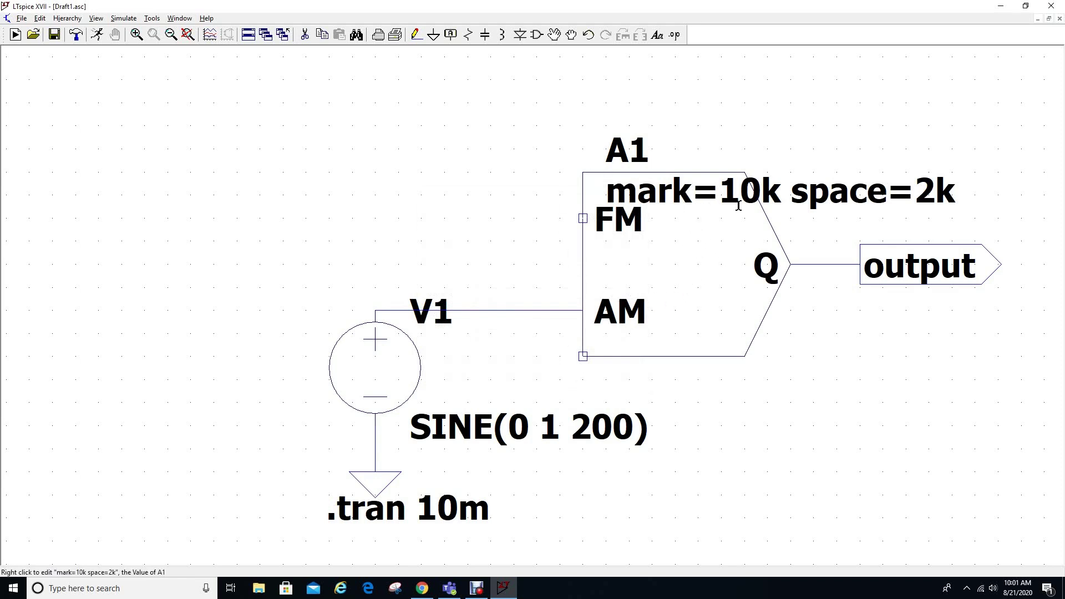
# Step: Move the modulator's mark/space text below its symbol and the V1 label off the wire, above the source
pyautogui.click(554, 38)
pyautogui.click(604, 190)
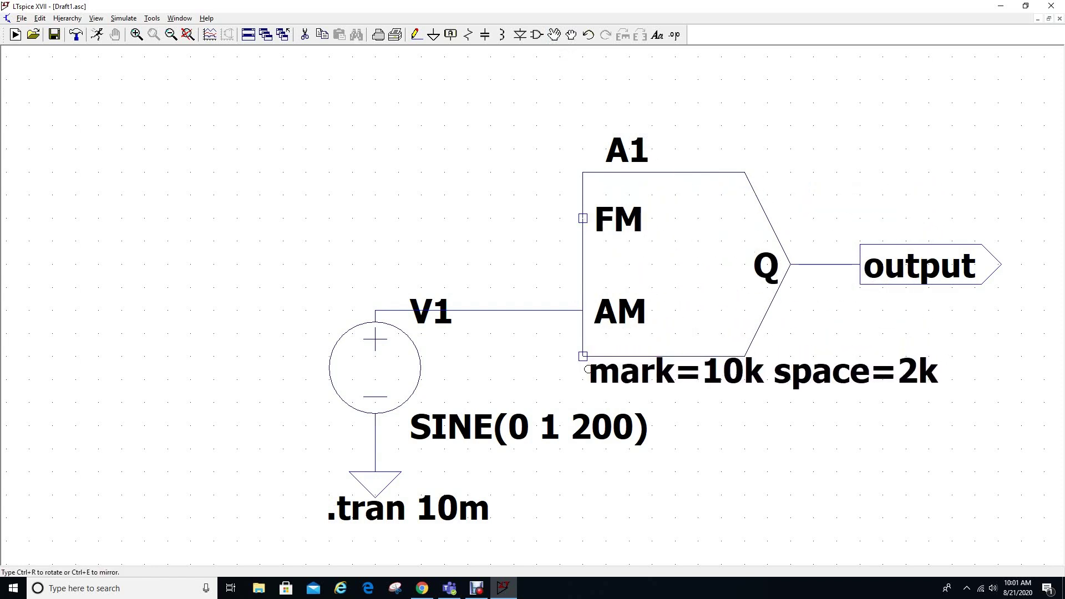
pyautogui.click(583, 374)
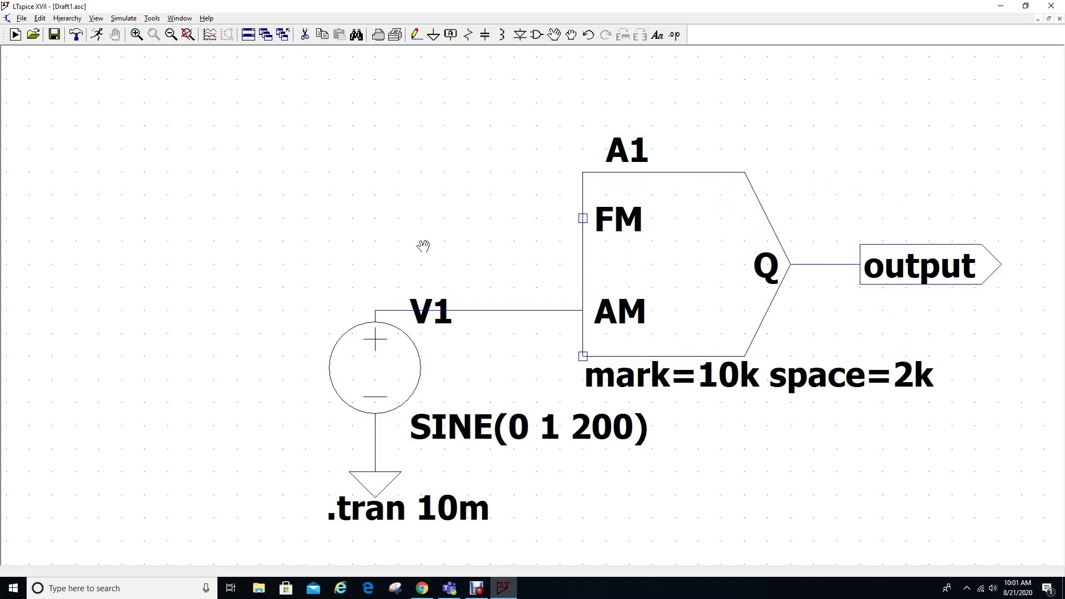
pyautogui.click(430, 308)
pyautogui.click(320, 301)
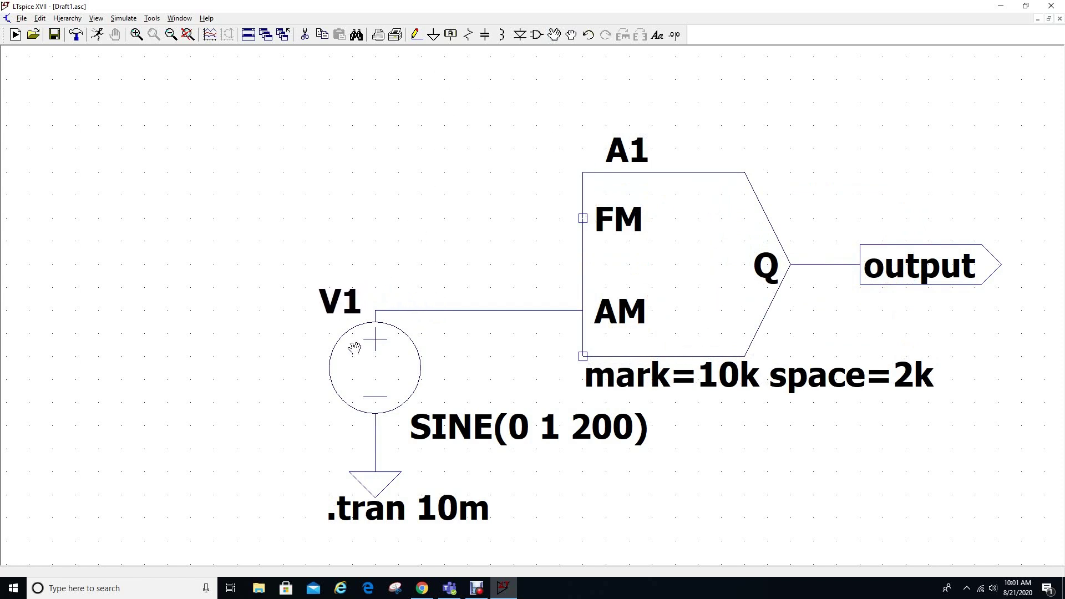
# Step: Move the .tran directive beside the ground symbol and the SINE text closer to the source's lower lead
pyautogui.click(388, 510)
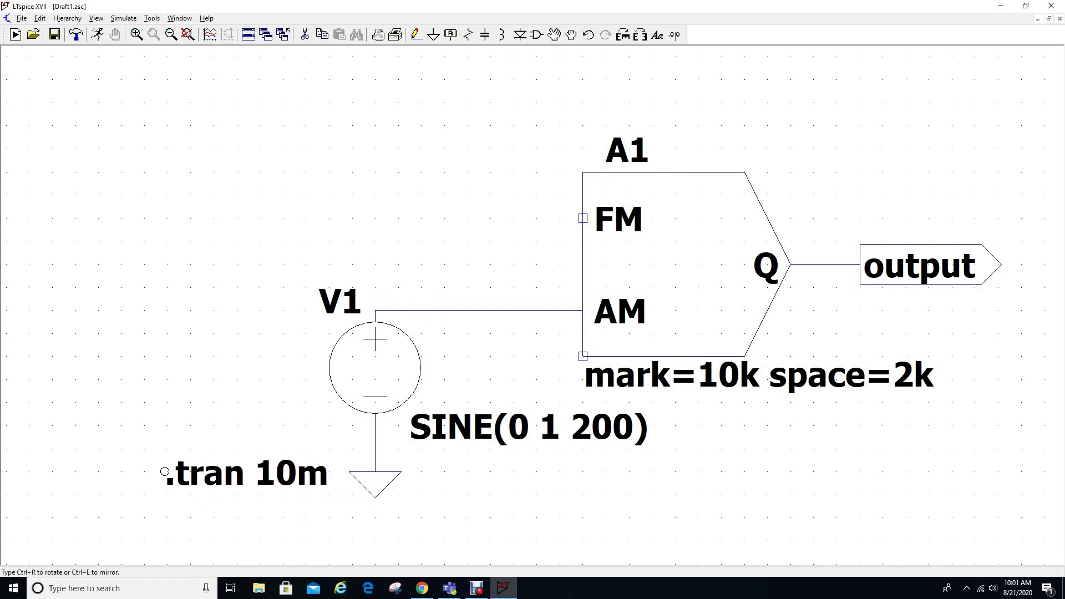
pyautogui.click(165, 473)
pyautogui.click(455, 437)
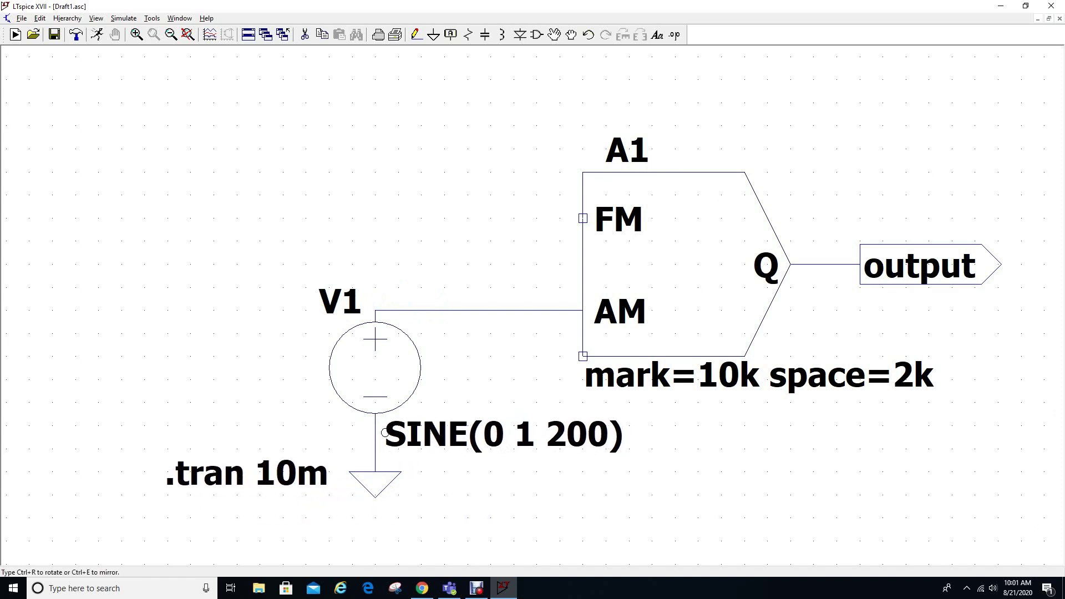
pyautogui.click(386, 432)
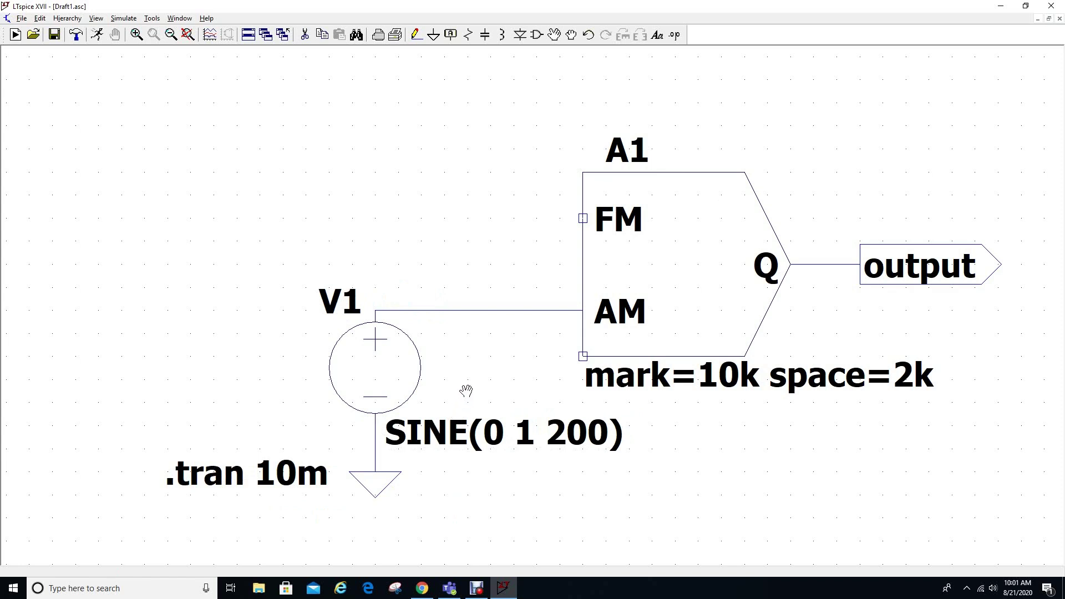
pyautogui.press('Escape')
# Step: Run the transient simulation and plot the voltages at the modulator's AM input and at the output node
pyautogui.click(97, 34)
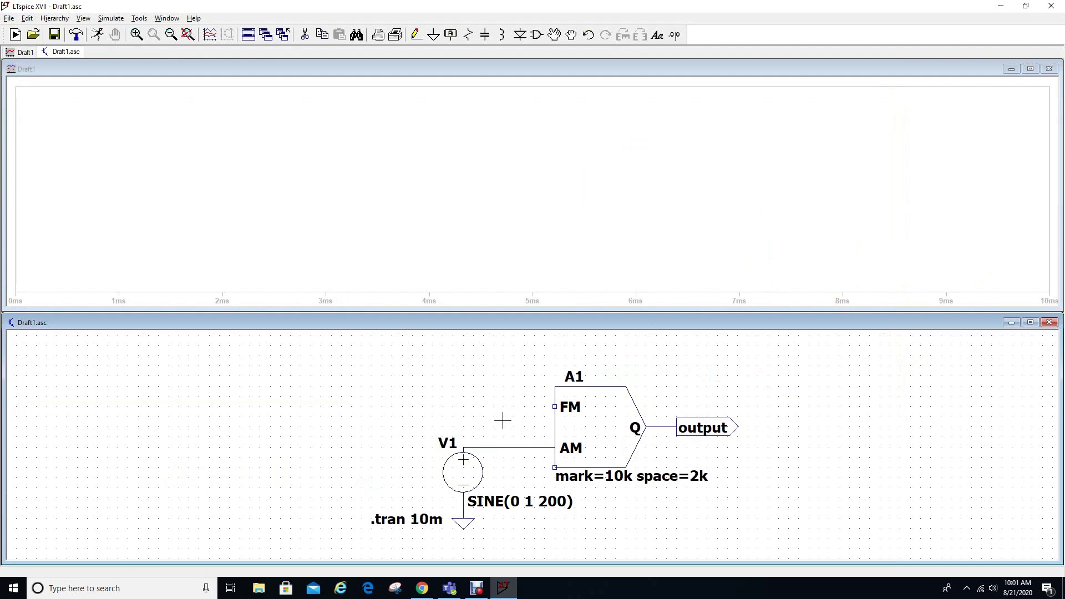
pyautogui.click(474, 445)
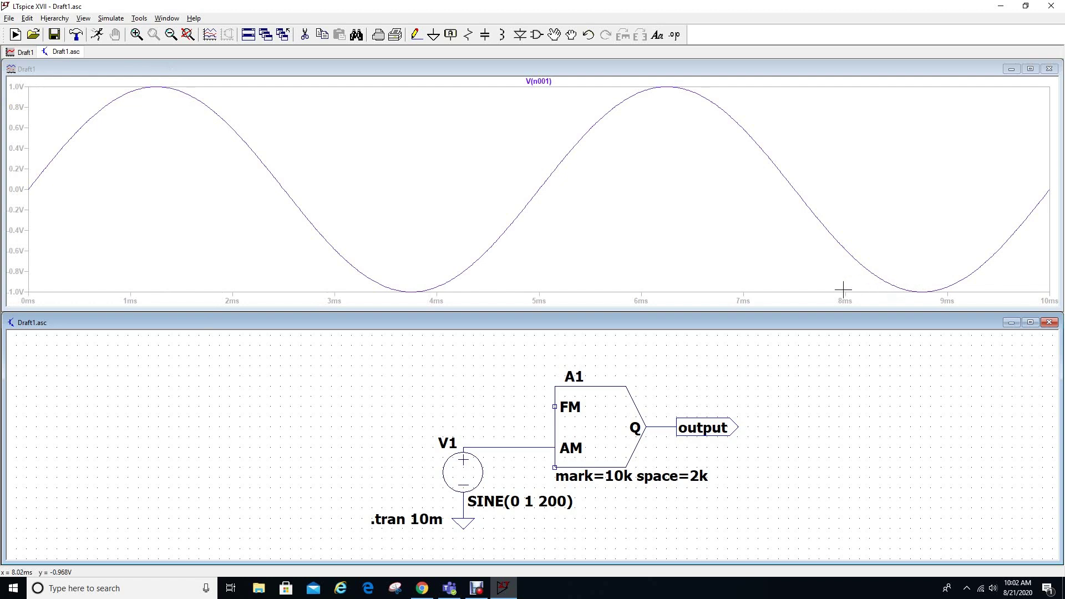
pyautogui.click(665, 419)
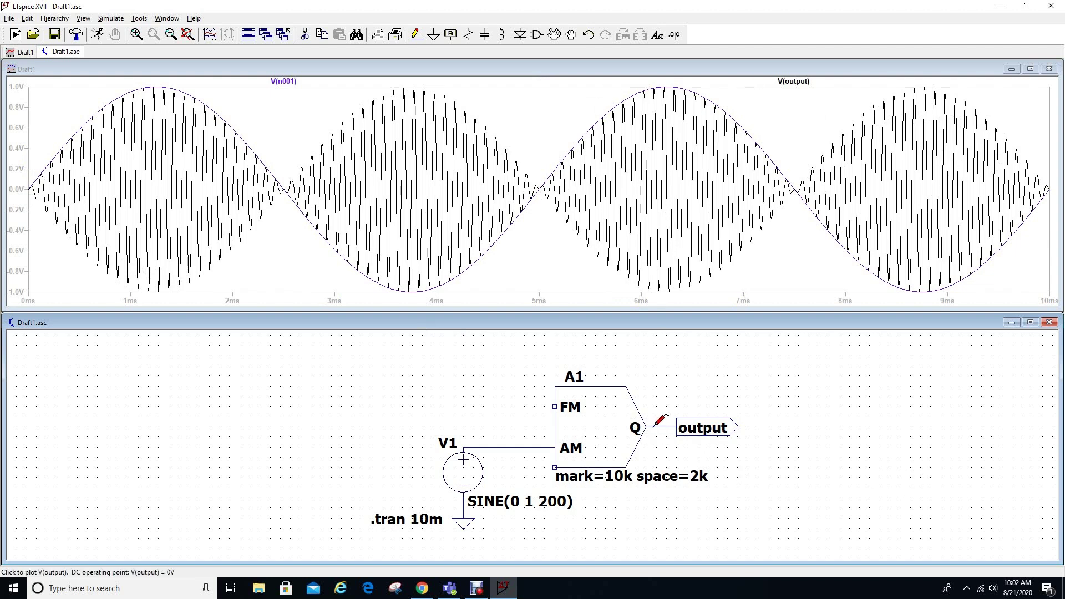
# Step: Show only the output voltage trace and zoom in on about its first 2.7 ms to examine the modulated carrier
pyautogui.click(655, 425)
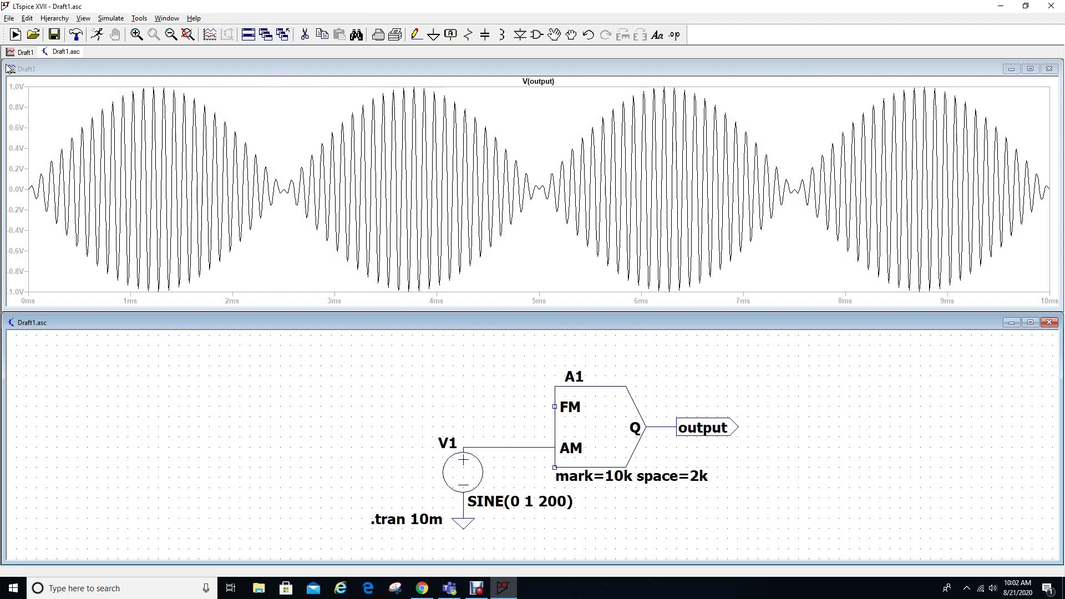
pyautogui.click(10, 69)
pyautogui.click(51, 67)
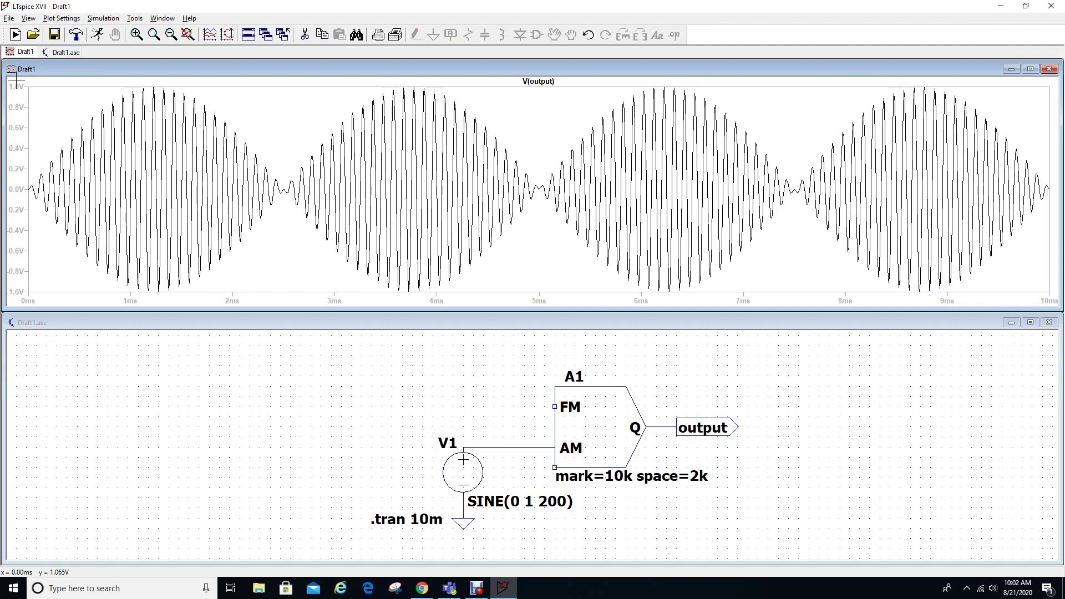
pyautogui.moveTo(16, 81); pyautogui.dragTo(294, 319)
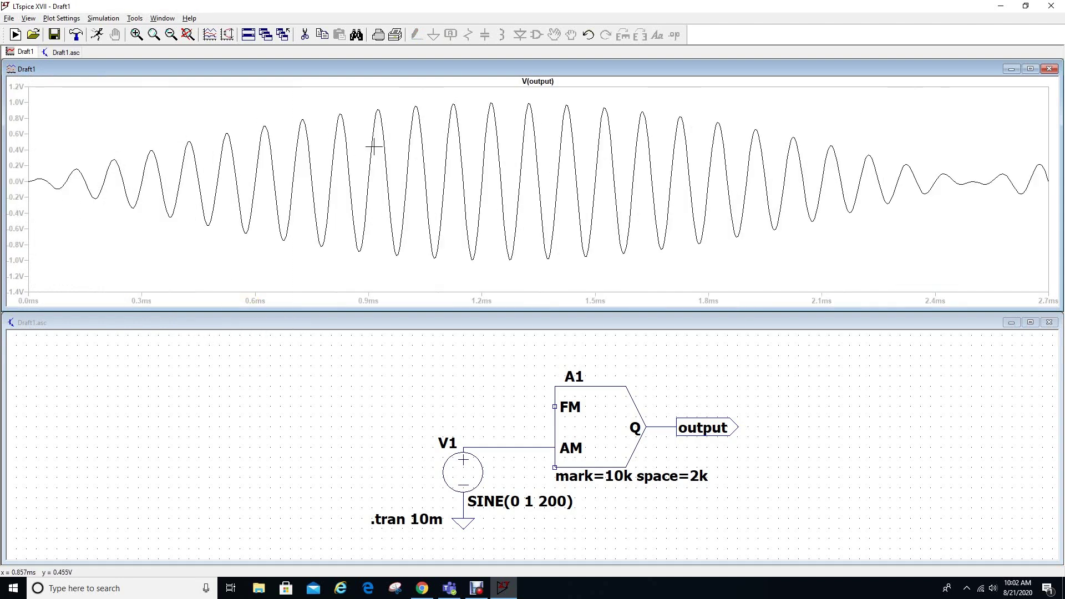